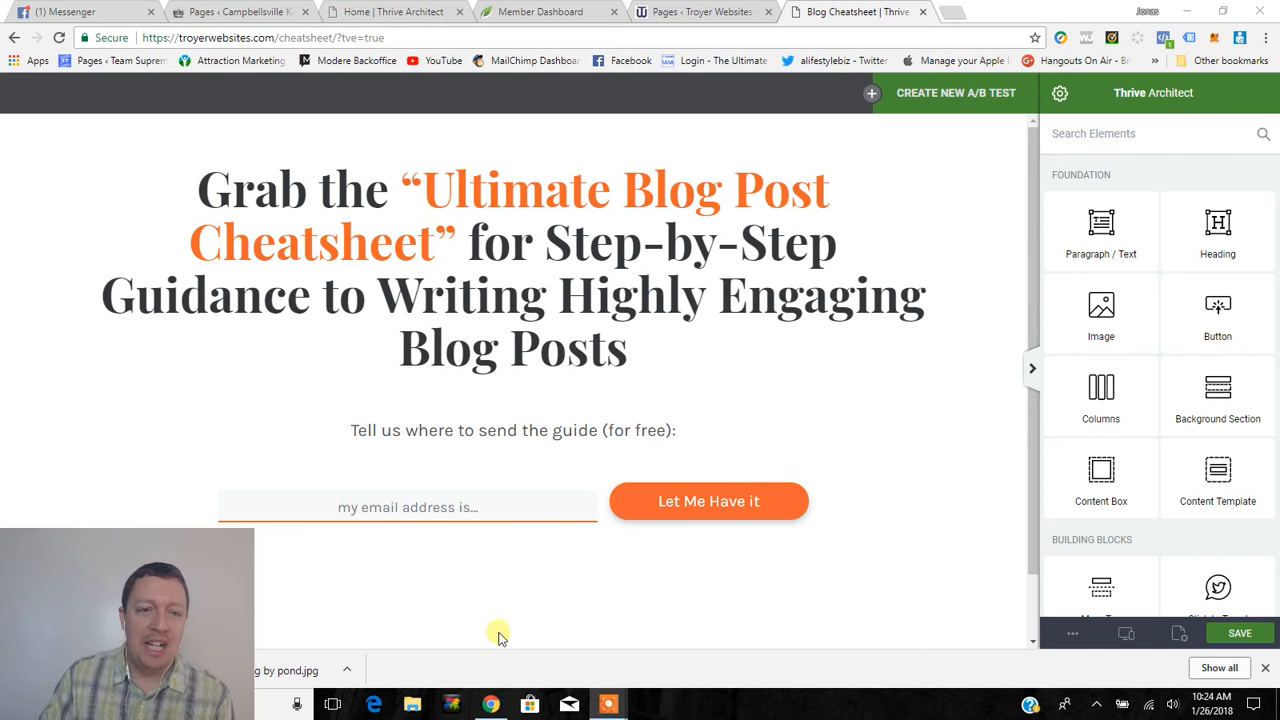
Create a new A/B test for the page and duplicate the Blog Cheatsheet control variation.
left_click(603, 296)
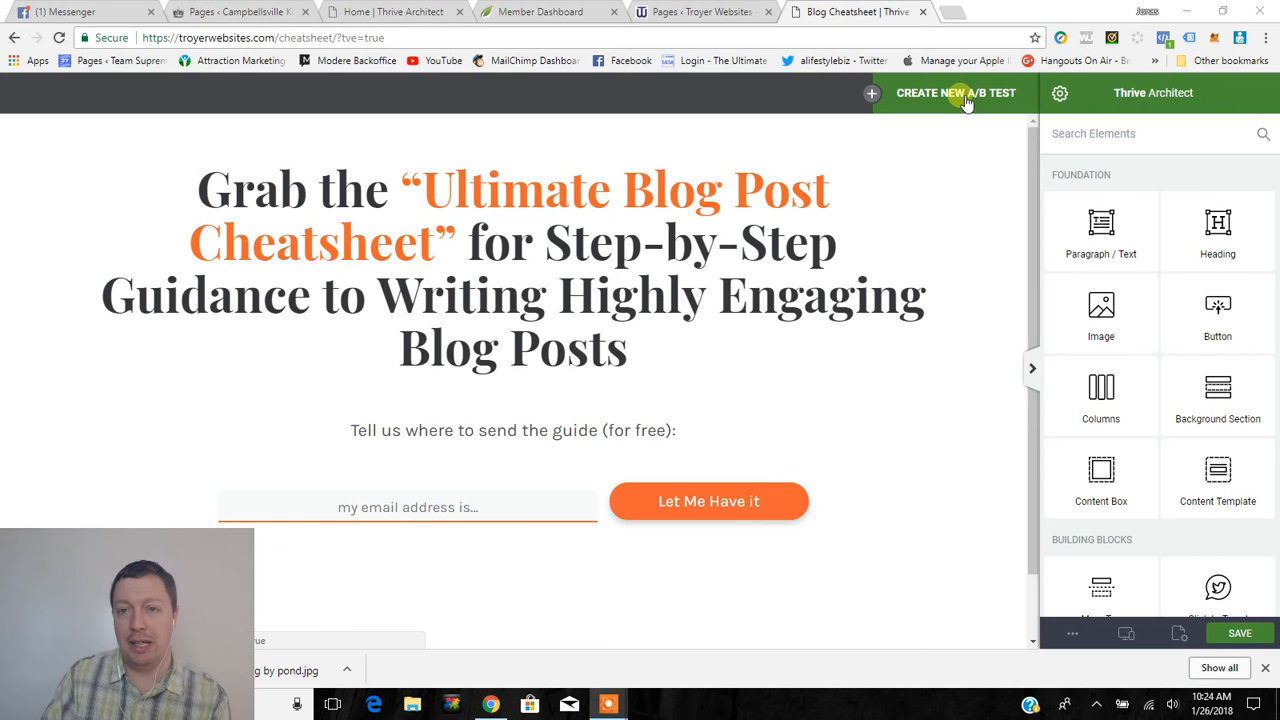
left_click(962, 101)
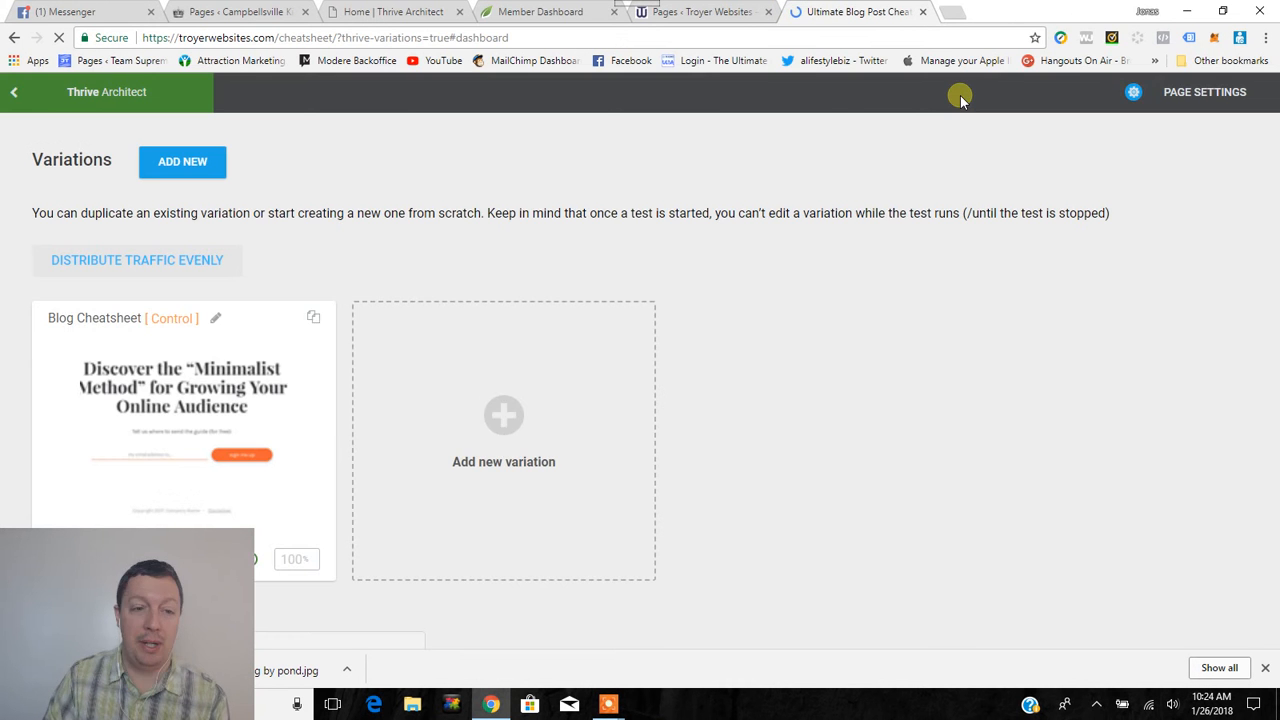
mouse_move(249, 415)
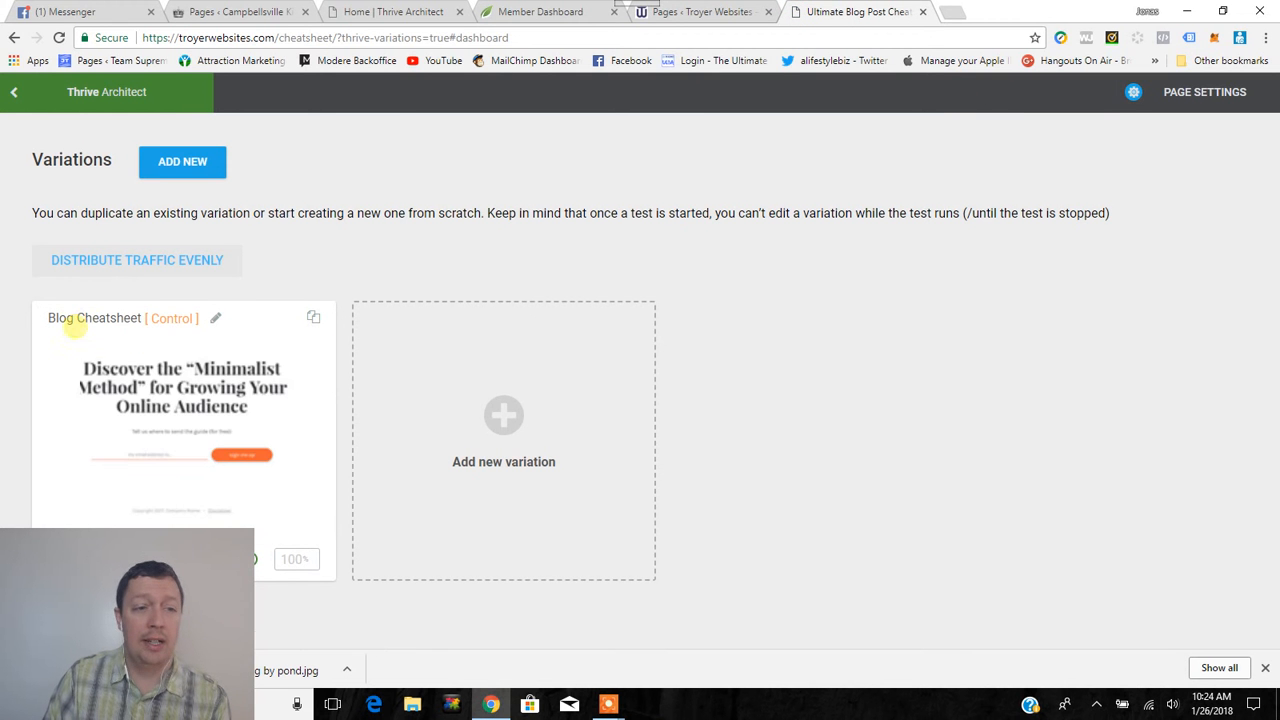
mouse_move(155, 437)
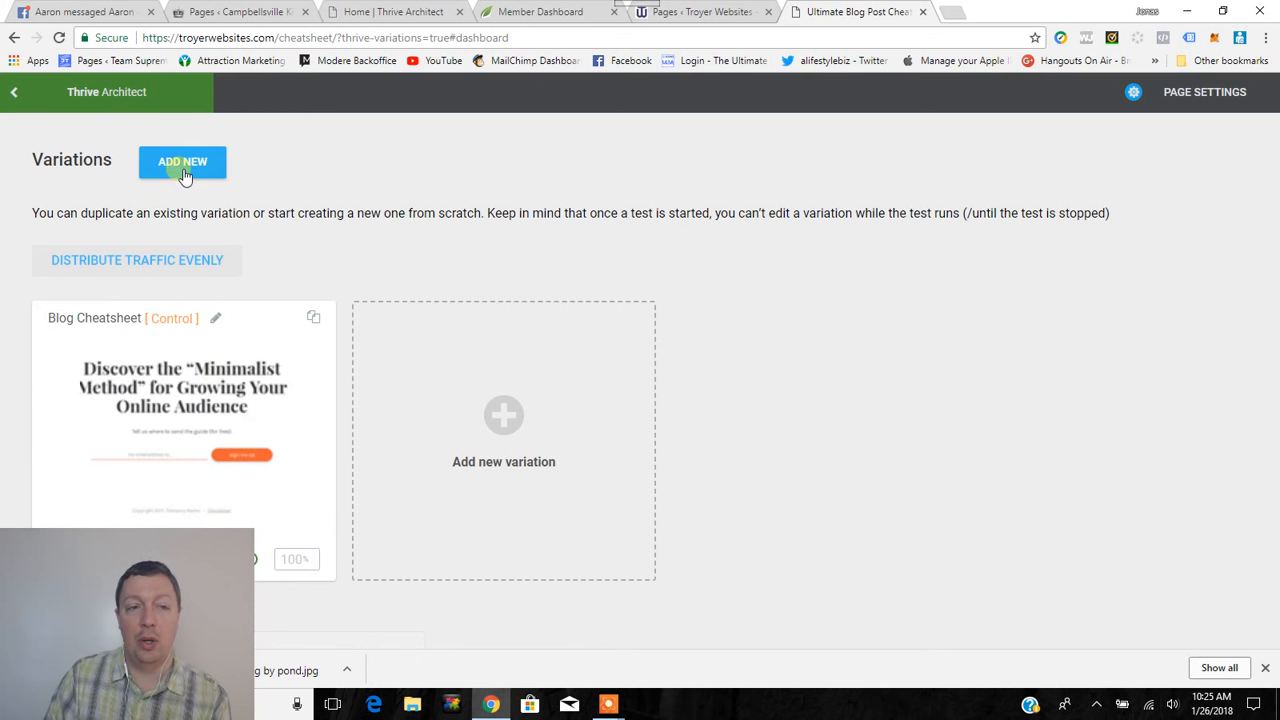
left_click(314, 318)
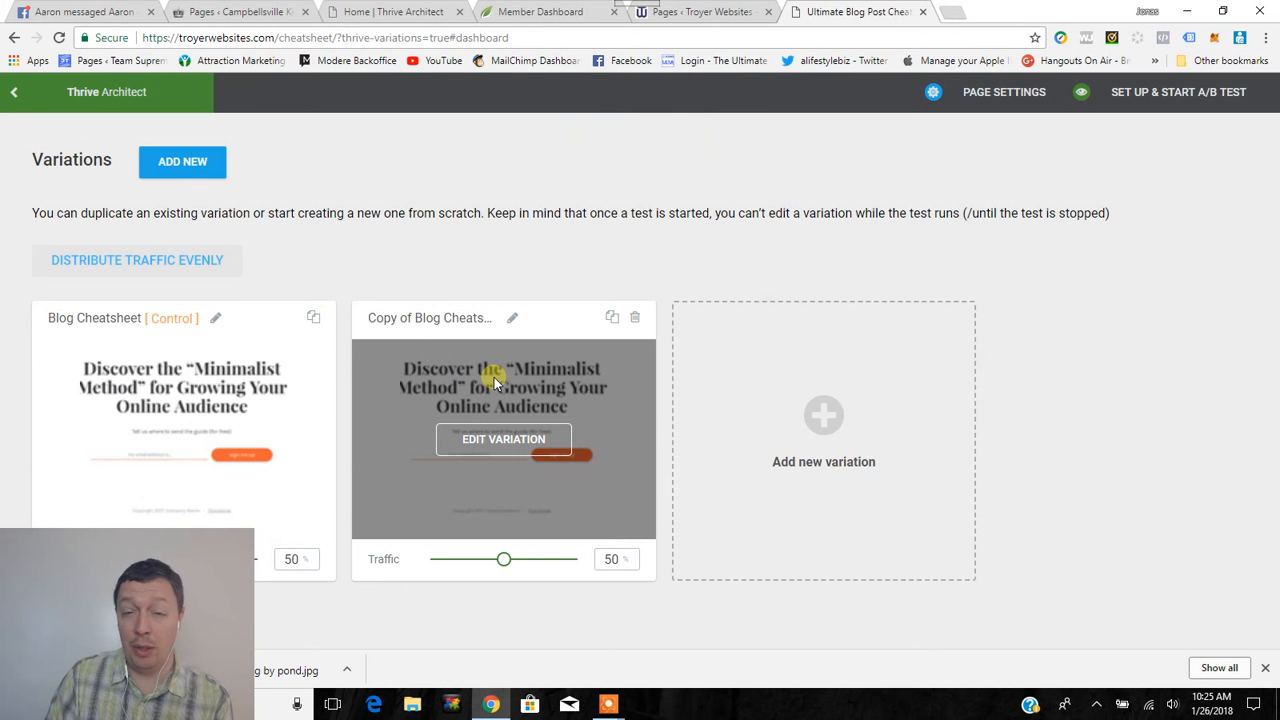
Open the copied Blog Cheatsheet variation for editing.
left_click(508, 444)
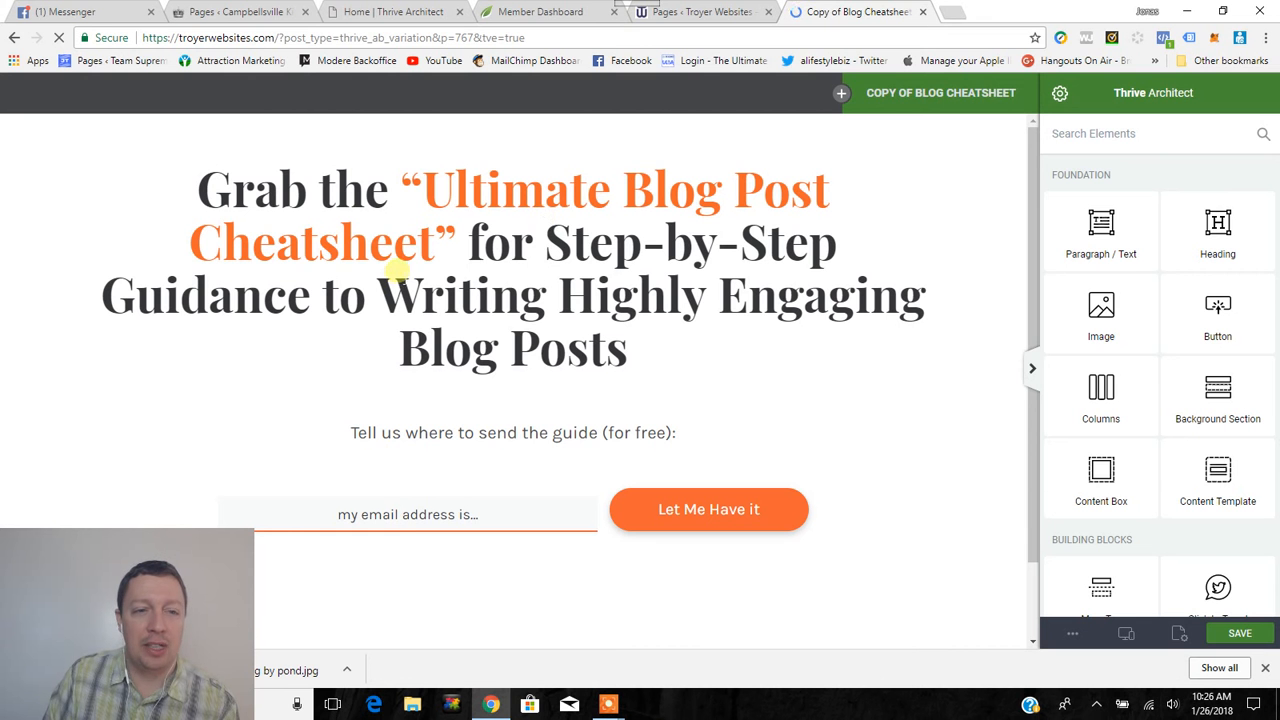
left_click(382, 285)
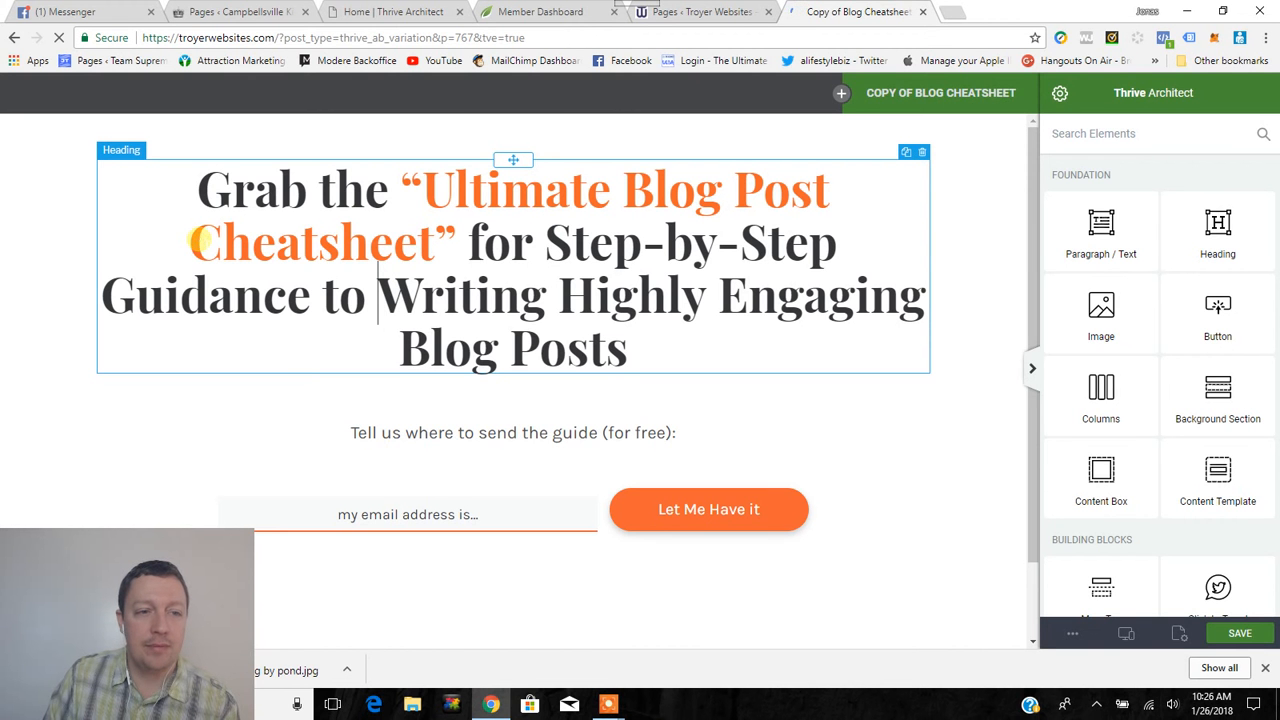
left_click(192, 242)
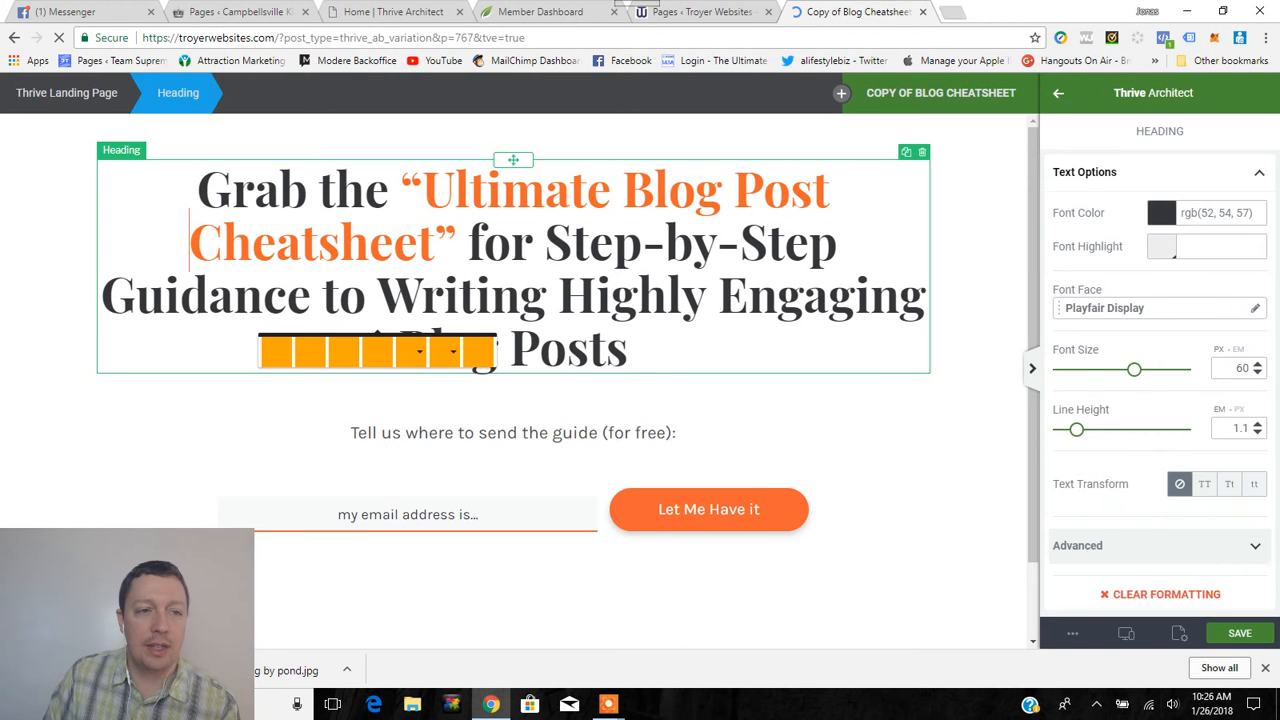
Add 1200x728-1.png from the media library as an image layer in the landing page's background.
left_click(74, 98)
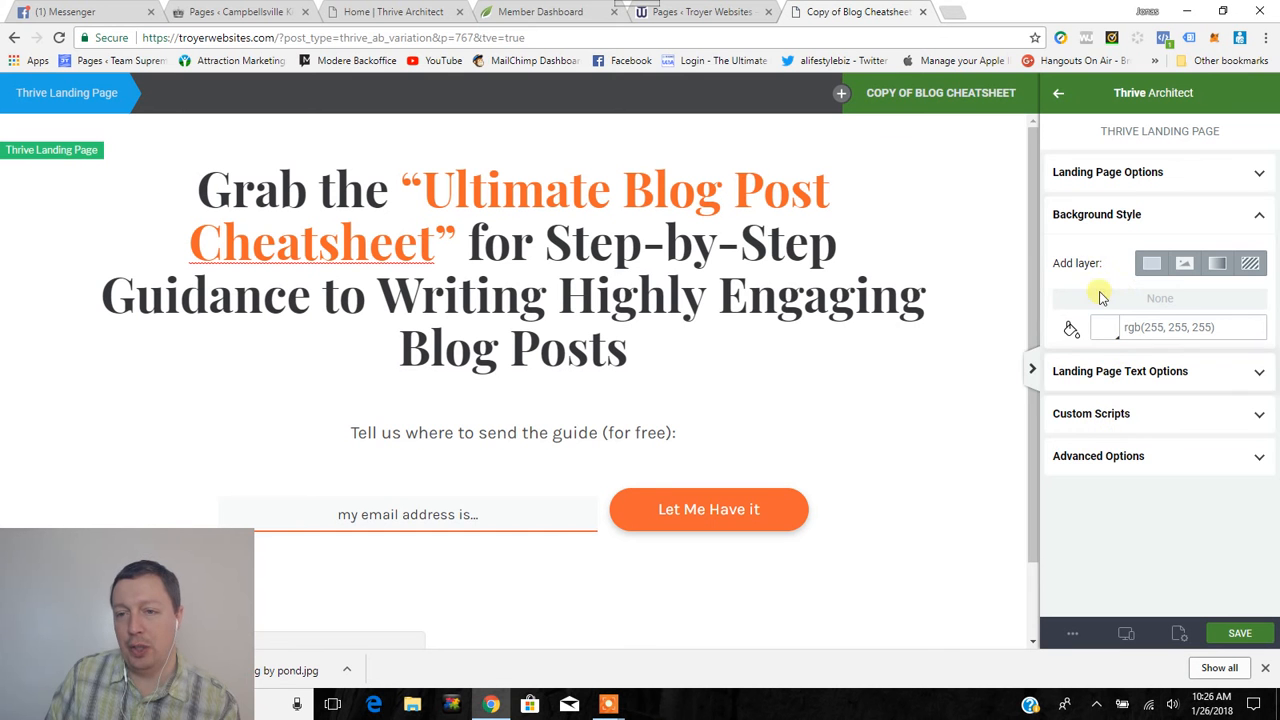
left_click(1184, 264)
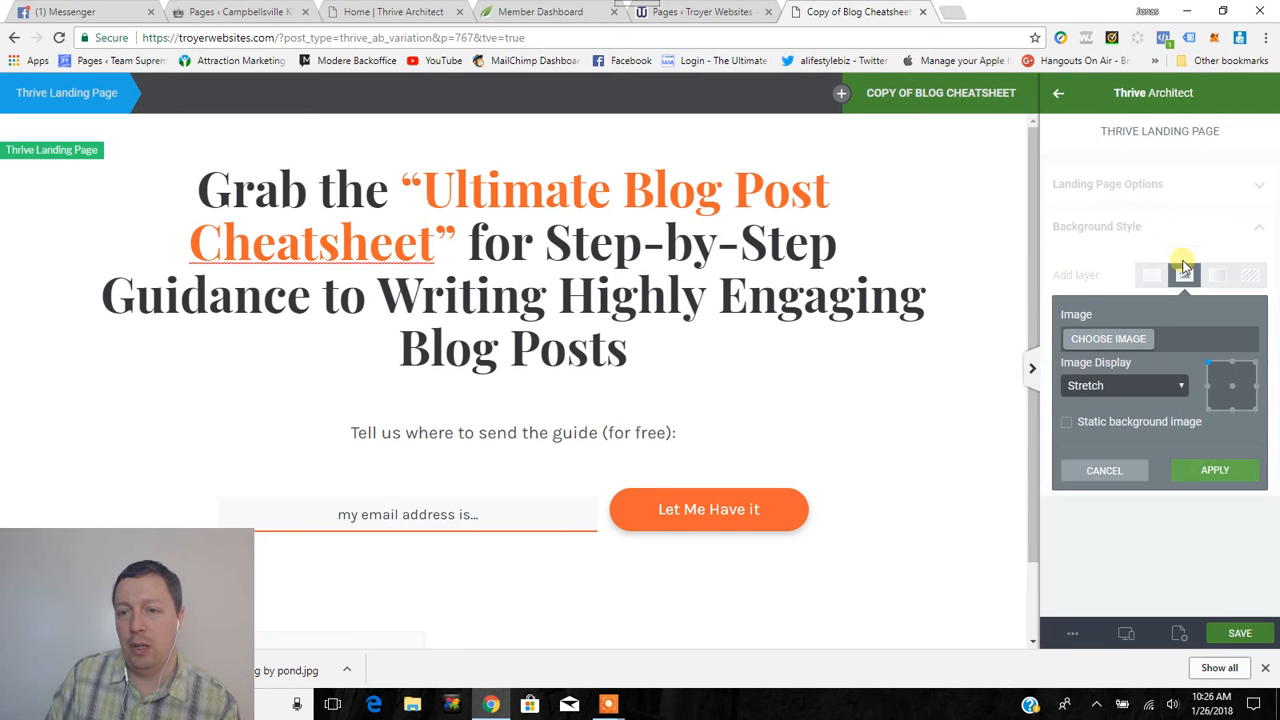
left_click(1110, 339)
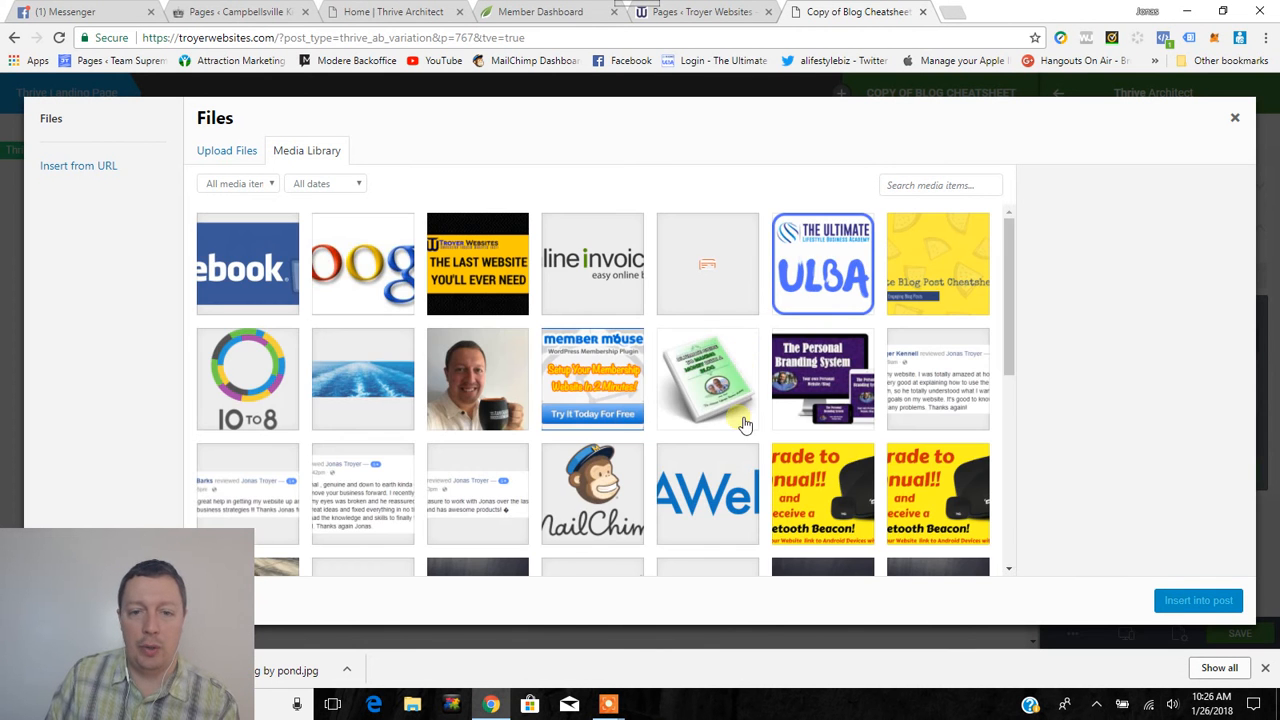
scroll(745, 400, "down", 3)
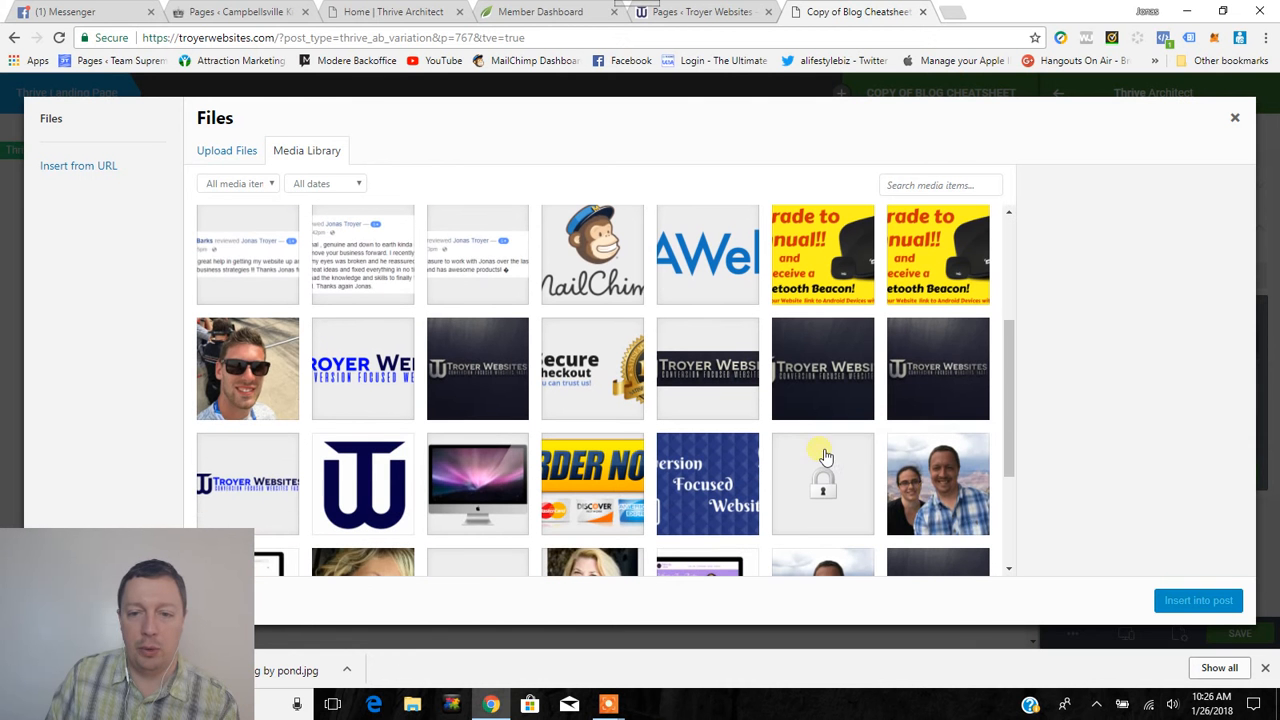
left_click(925, 492)
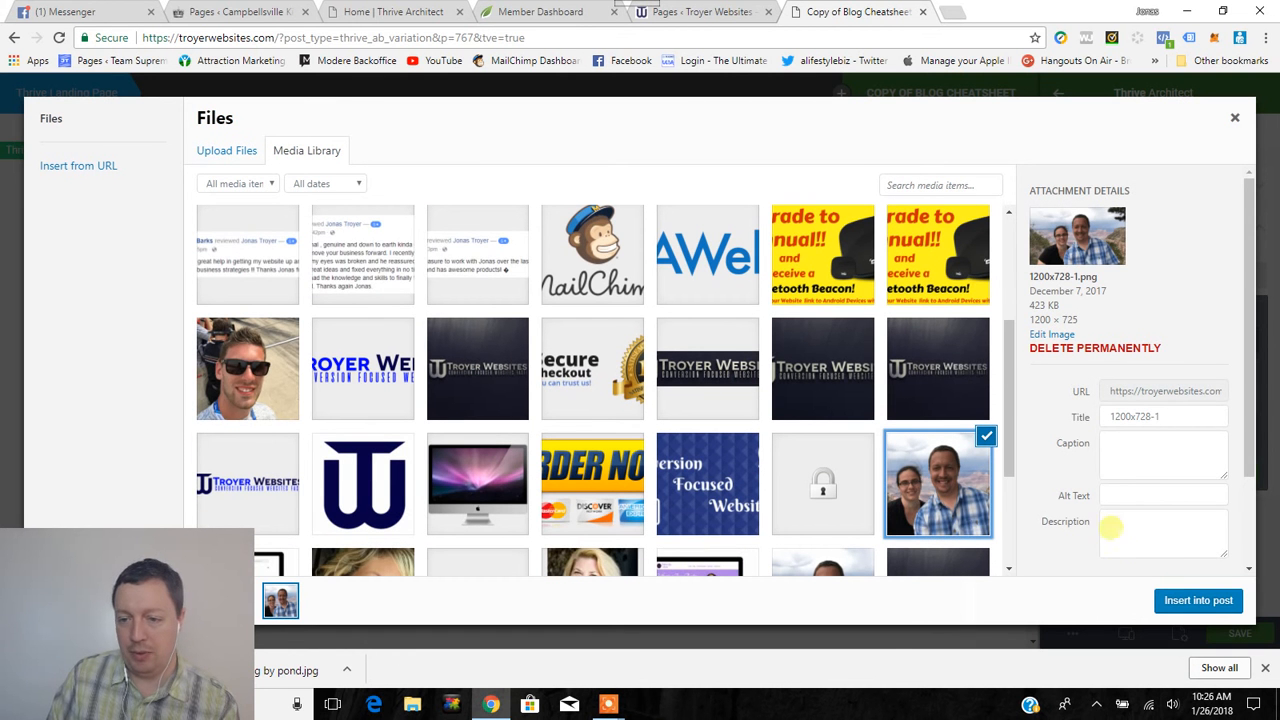
left_click(1208, 600)
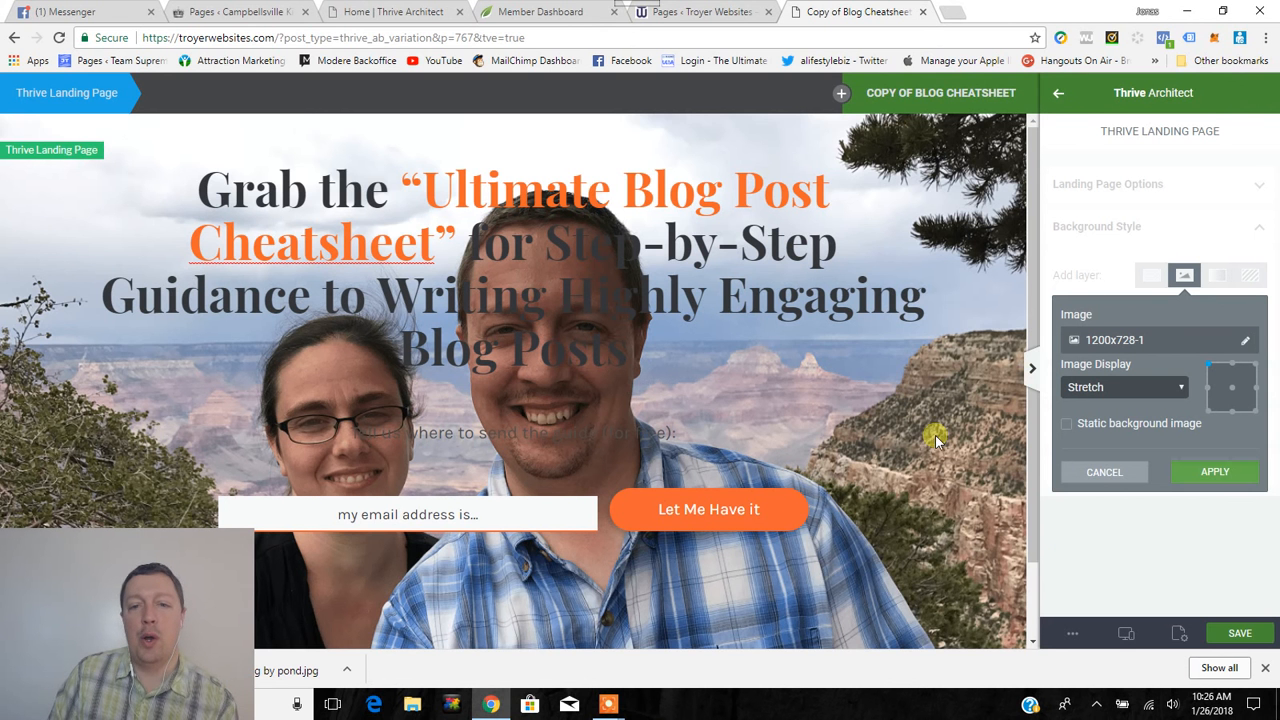
scroll(937, 410, "down", 2)
scroll(938, 395, "up", 2)
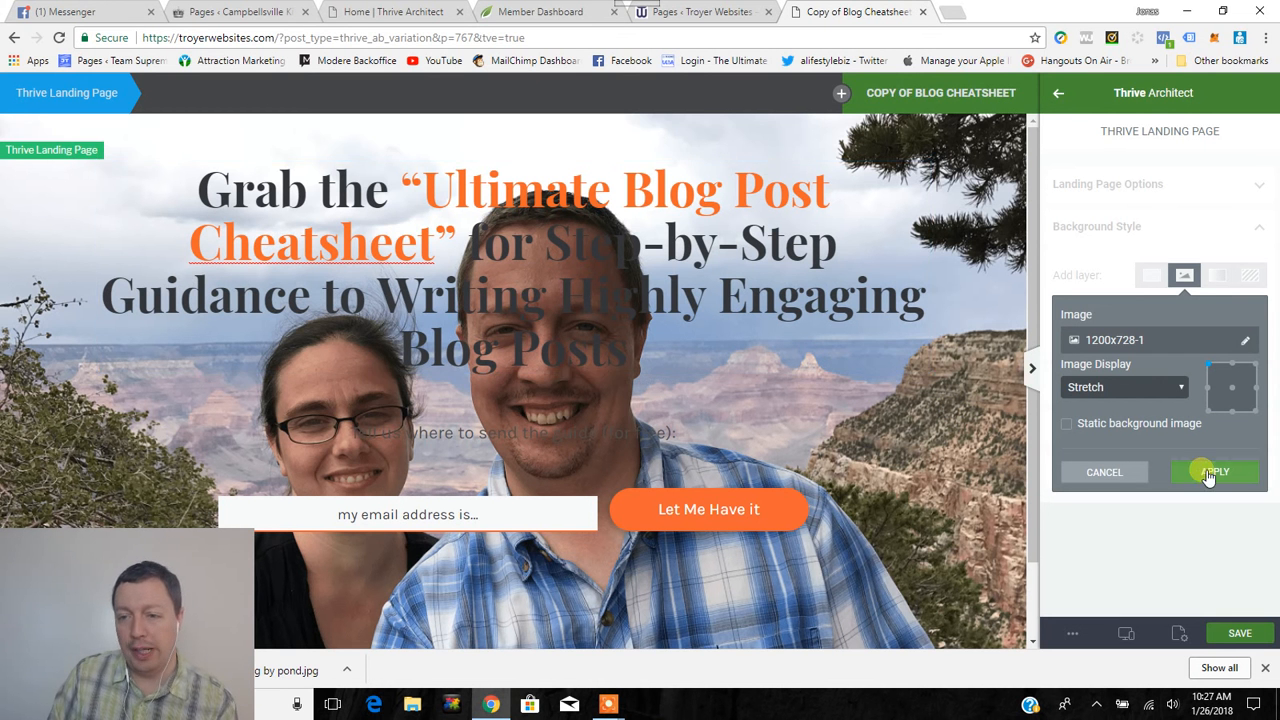
Position the stretched background image at the centre, try the static background option, and apply the image layer.
left_click(1233, 389)
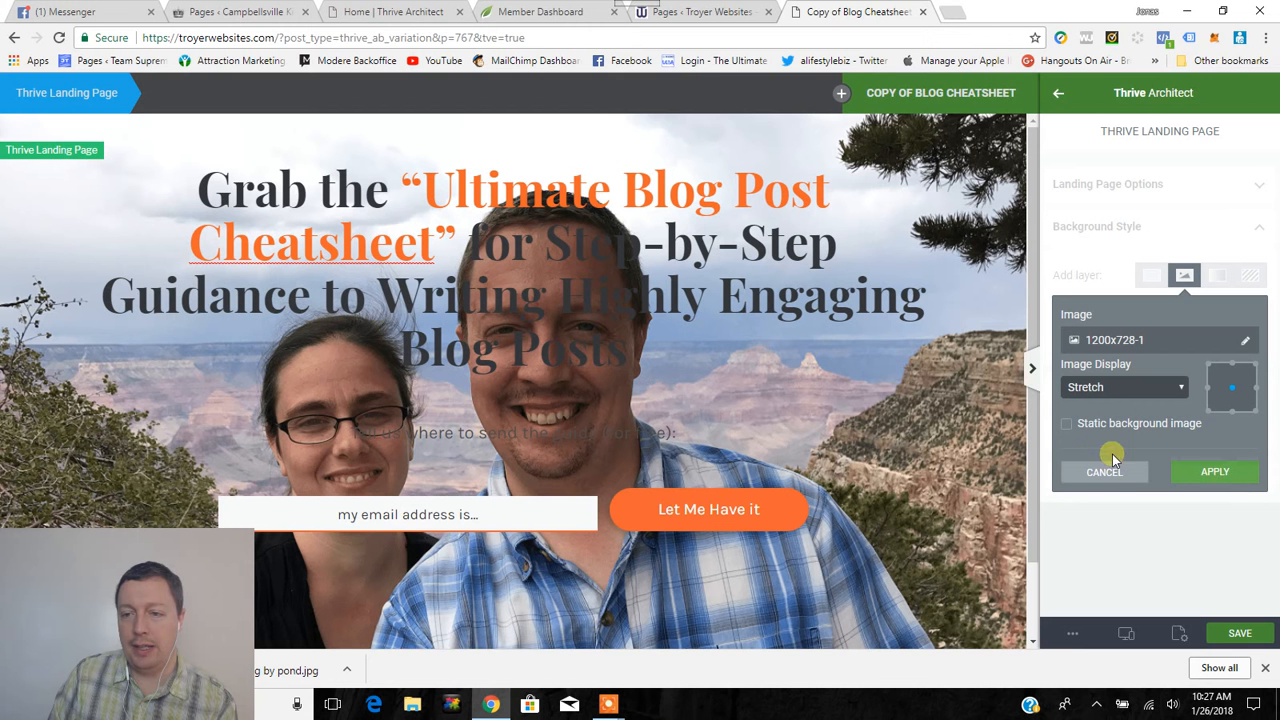
left_click(1066, 424)
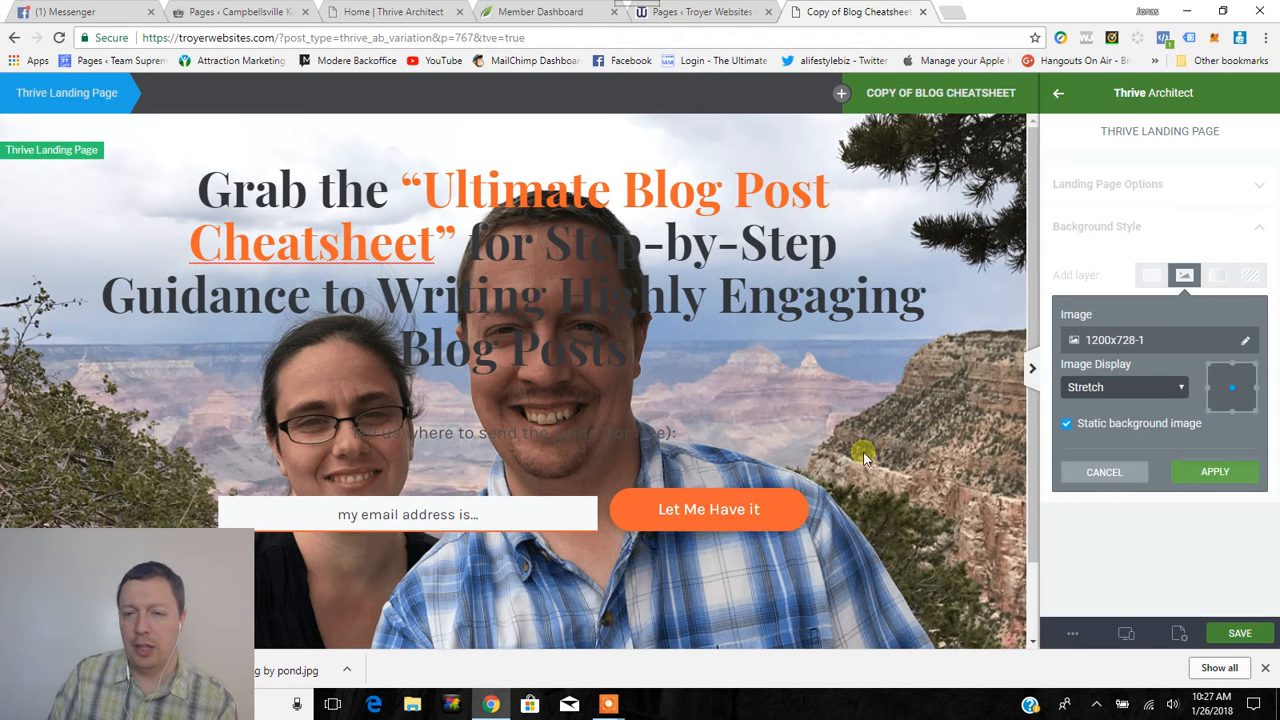
left_click(1066, 424)
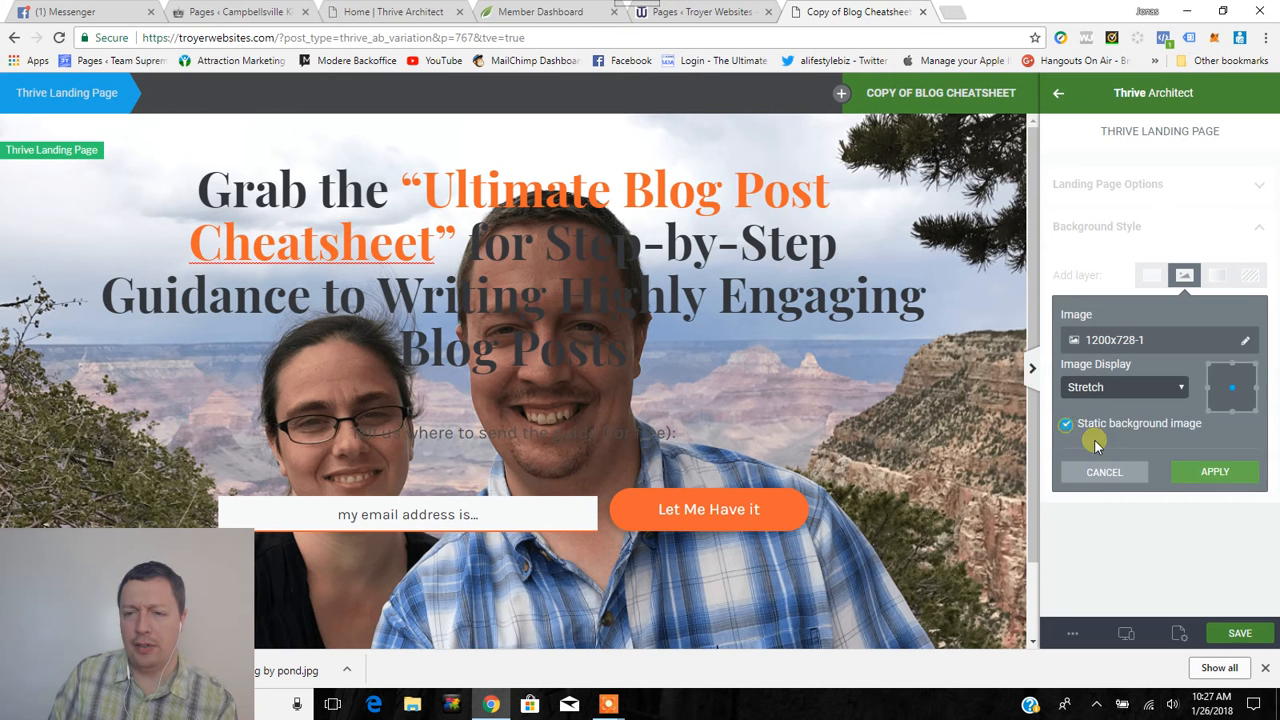
left_click(1215, 472)
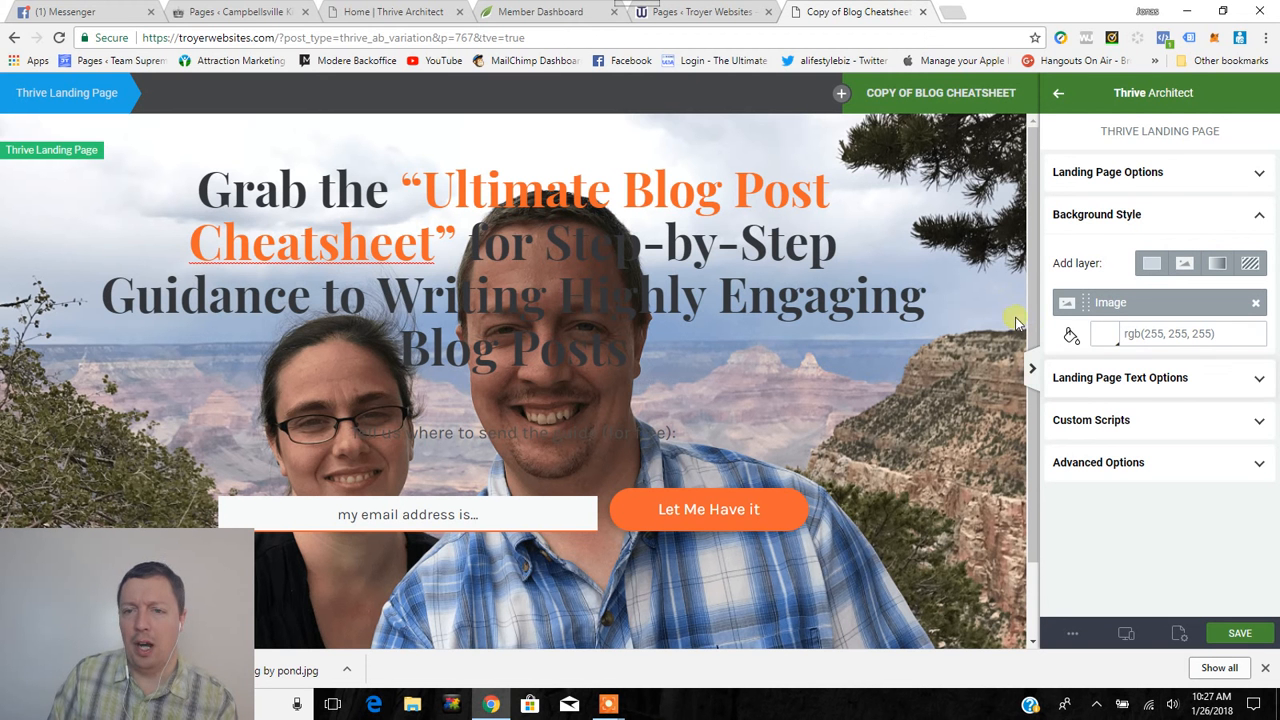
left_click(1059, 94)
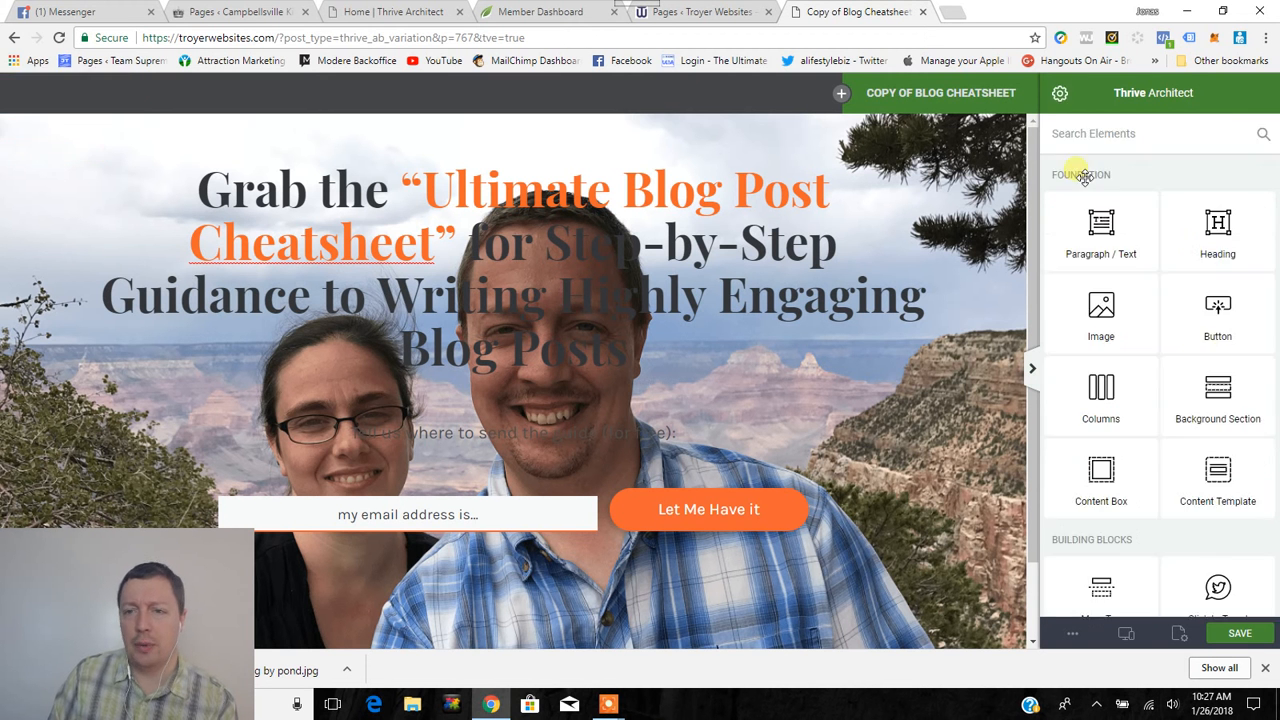
Try to insert a Content Box above the main heading.
left_click_drag(1100, 490, 558, 137)
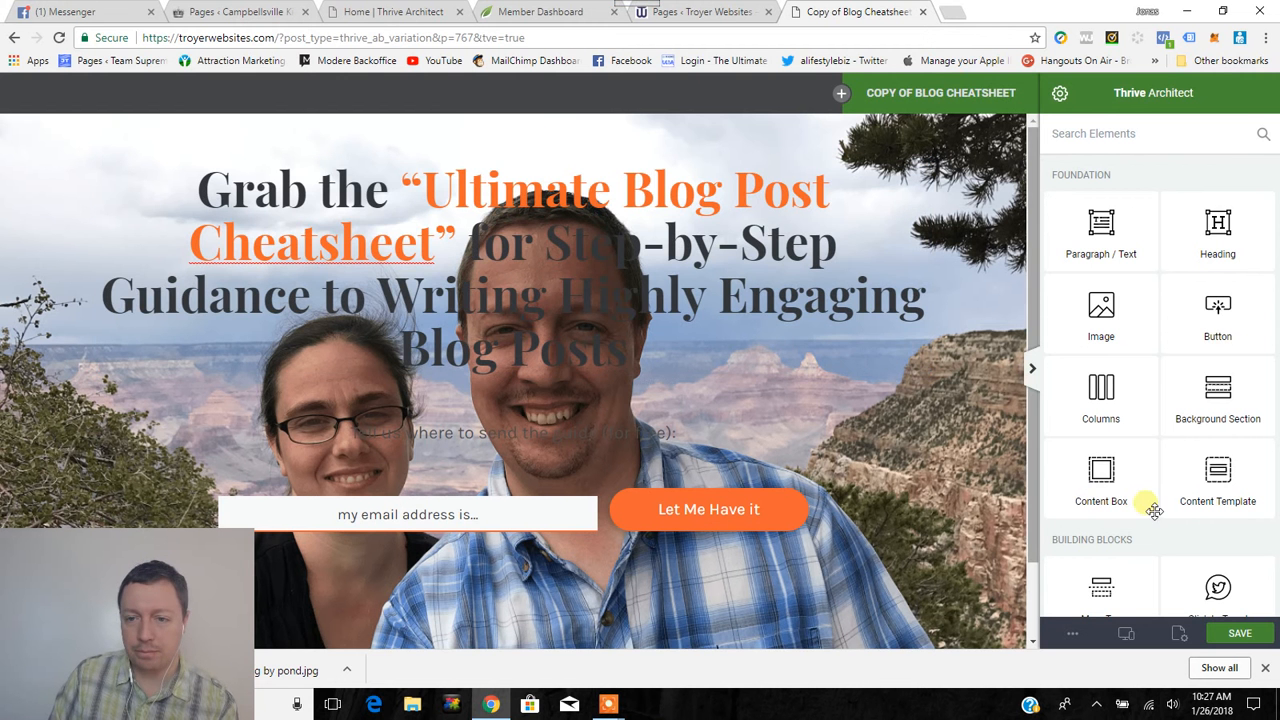
left_click_drag(1100, 490, 556, 158)
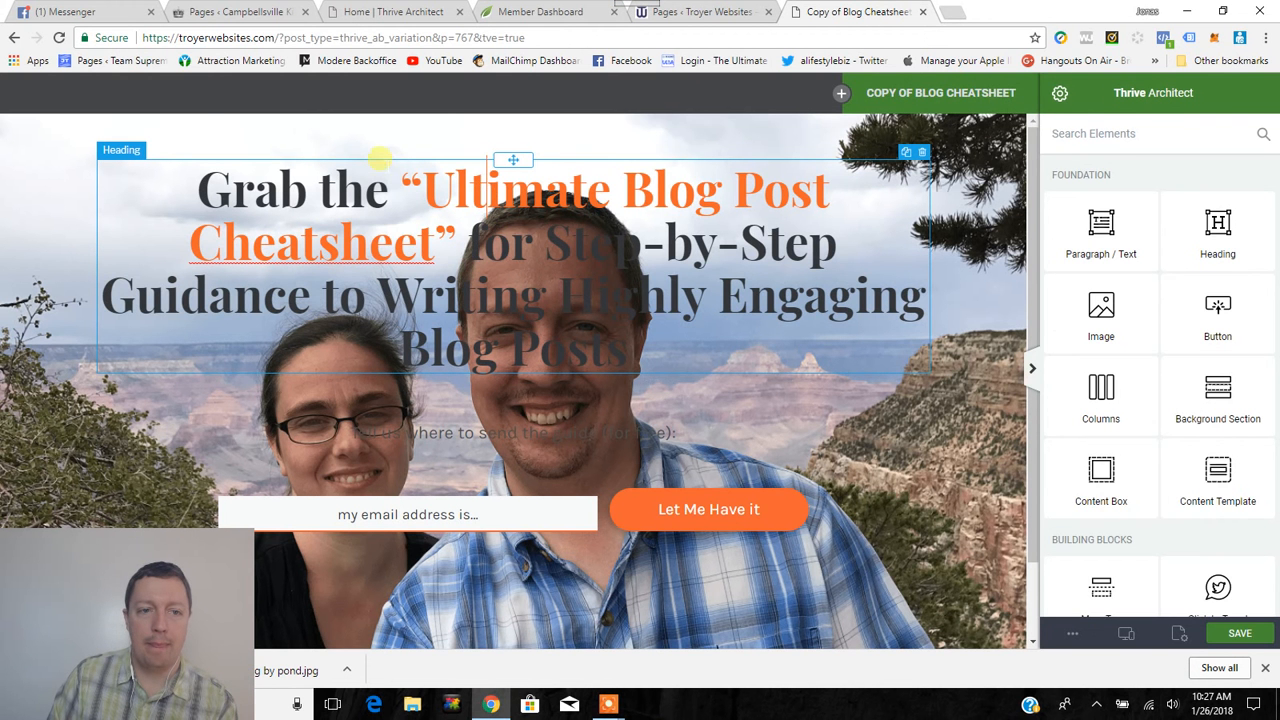
left_click(380, 157)
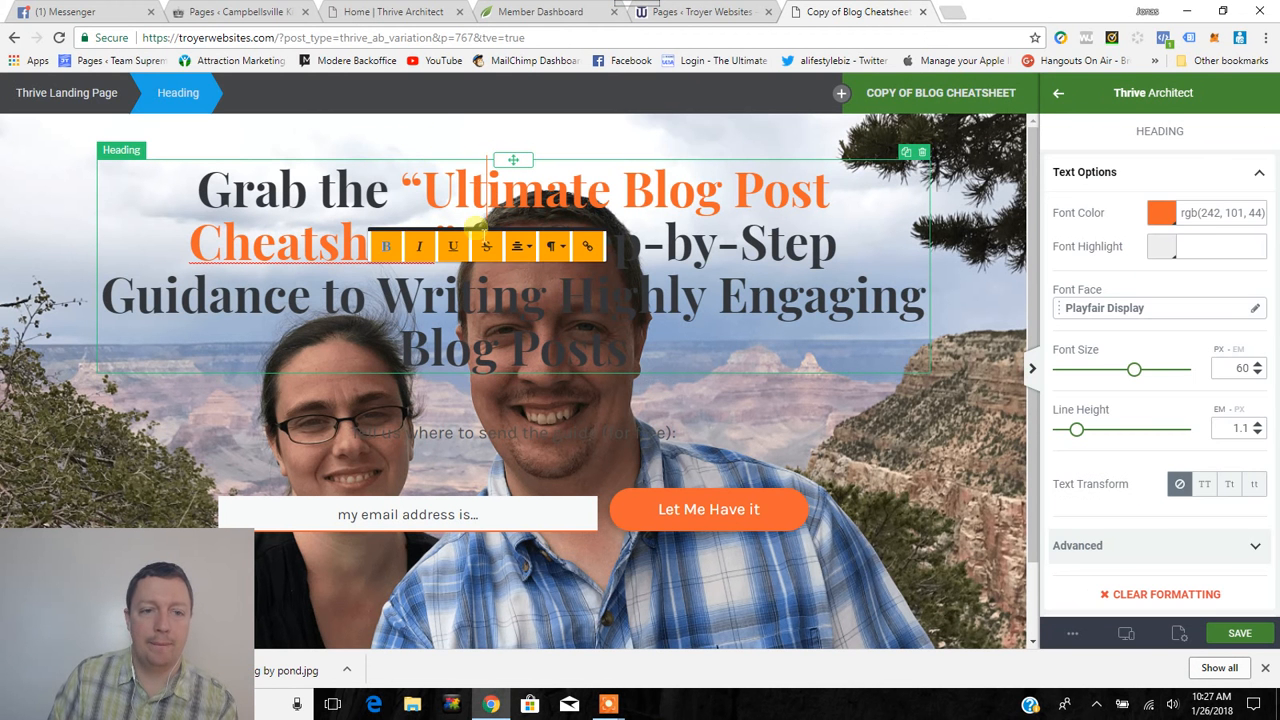
left_click(999, 378)
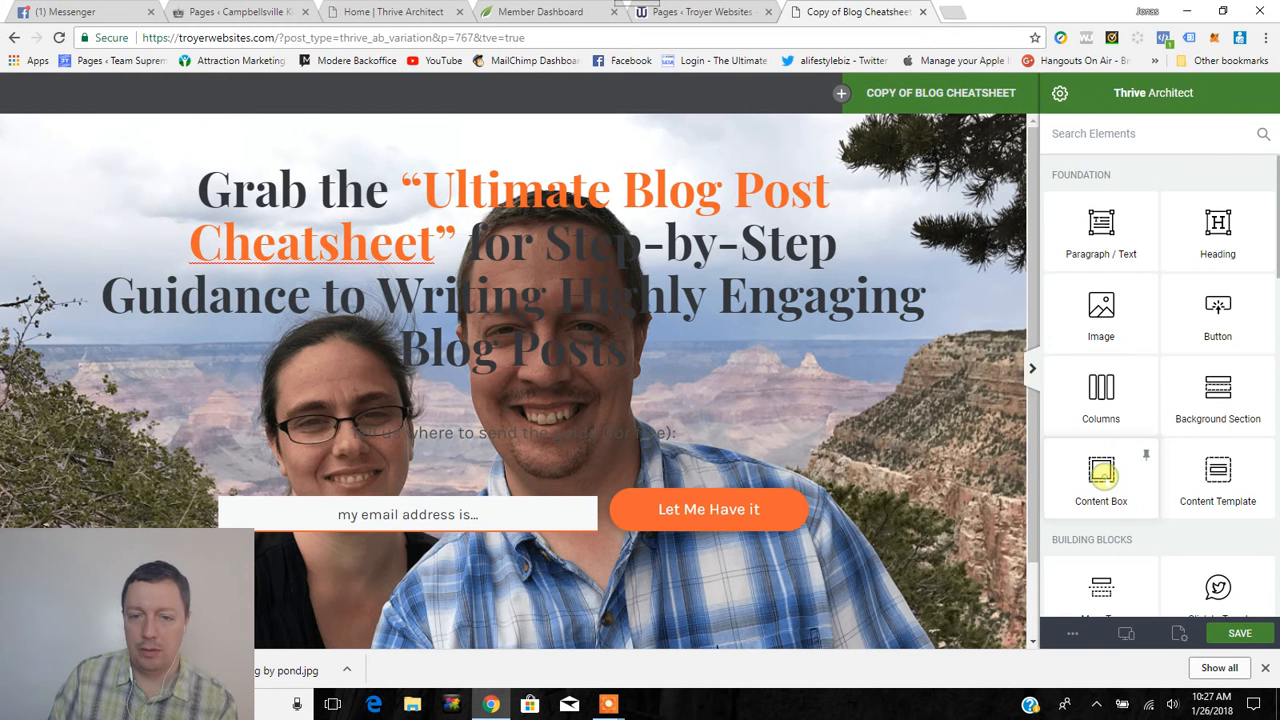
Insert a Content Box between the heading and the "Tell us where to send the guide" text, with a solid #000000 background at 63% opacity.
left_click_drag(1101, 475, 458, 341)
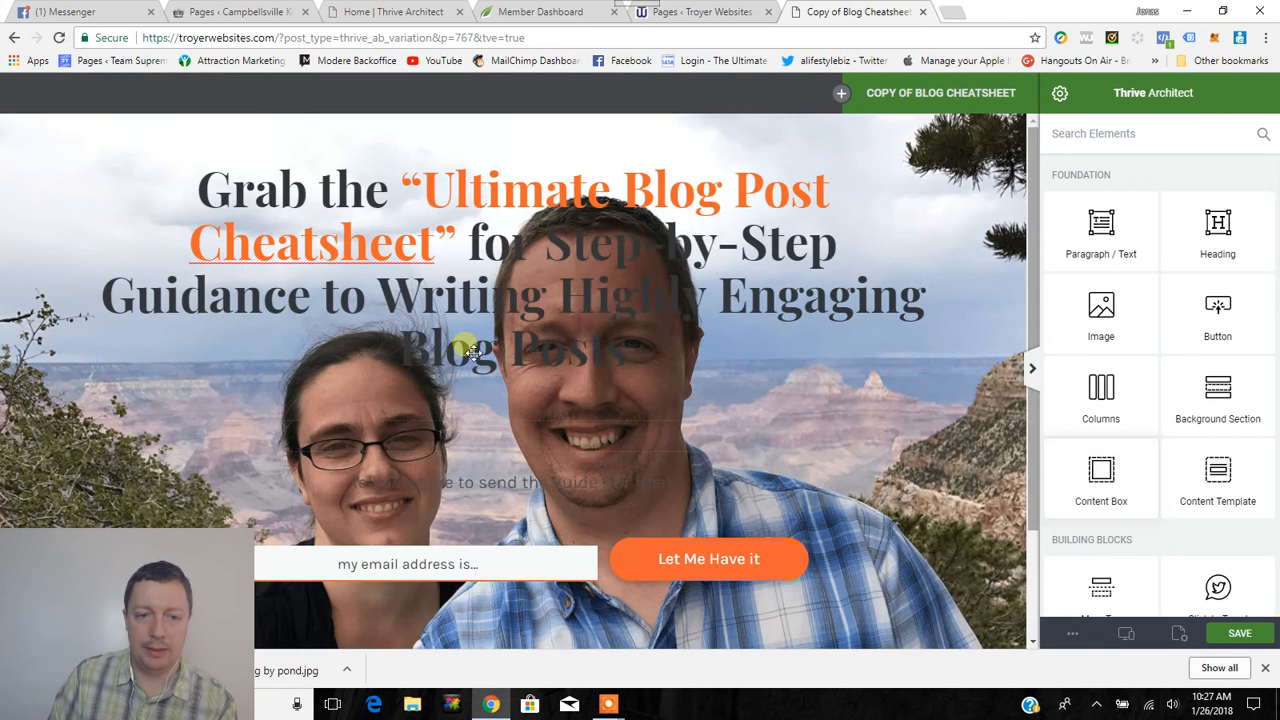
left_click(569, 432)
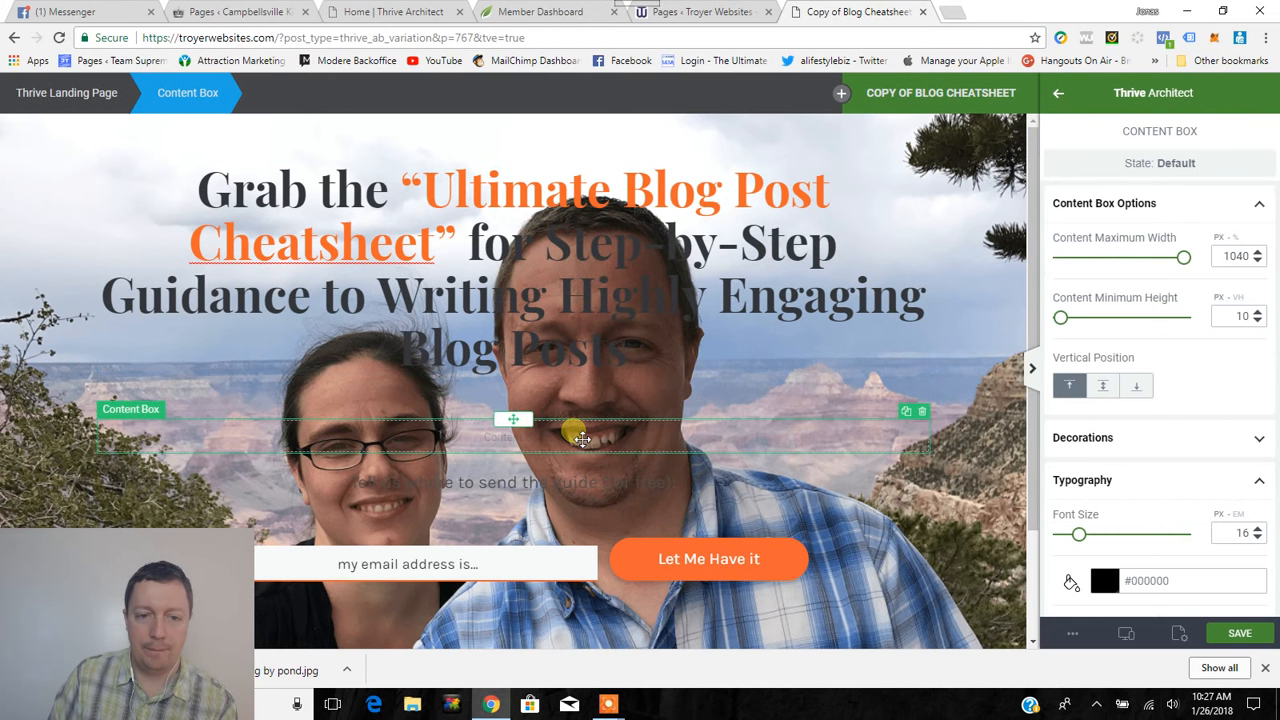
scroll(1194, 363, "down", 5)
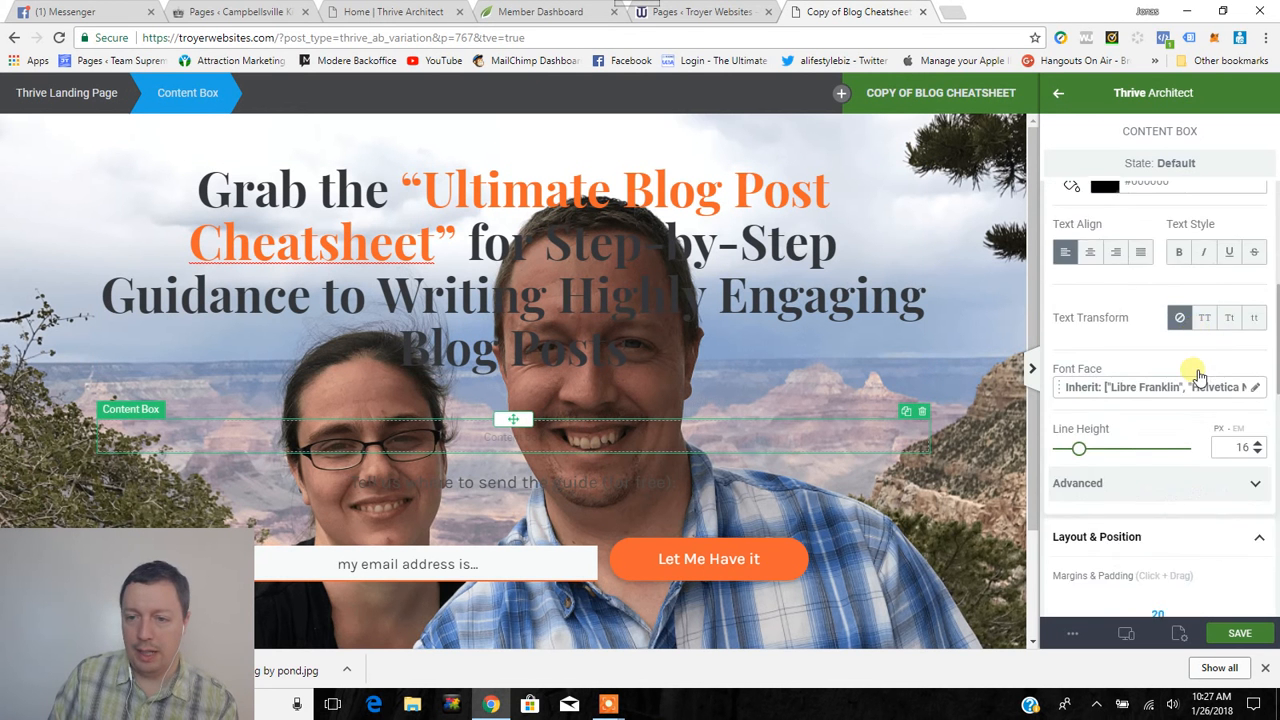
scroll(1170, 365, "down", 5)
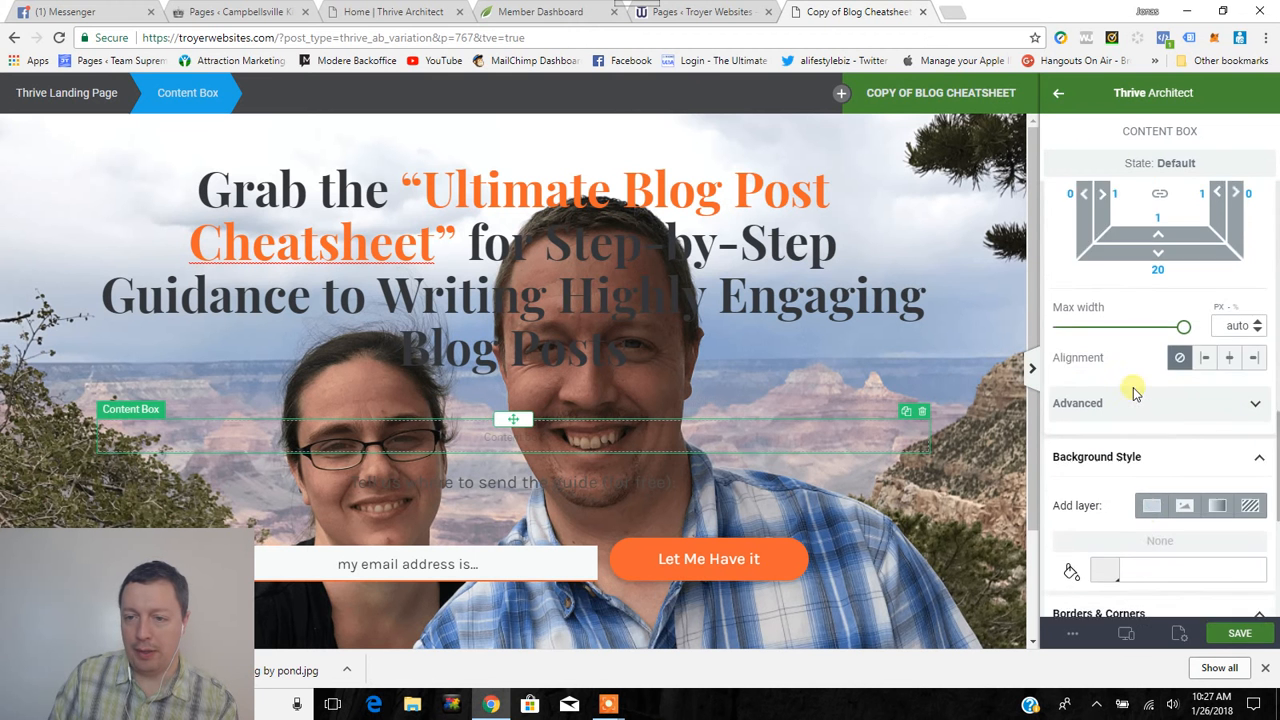
left_click(1151, 366)
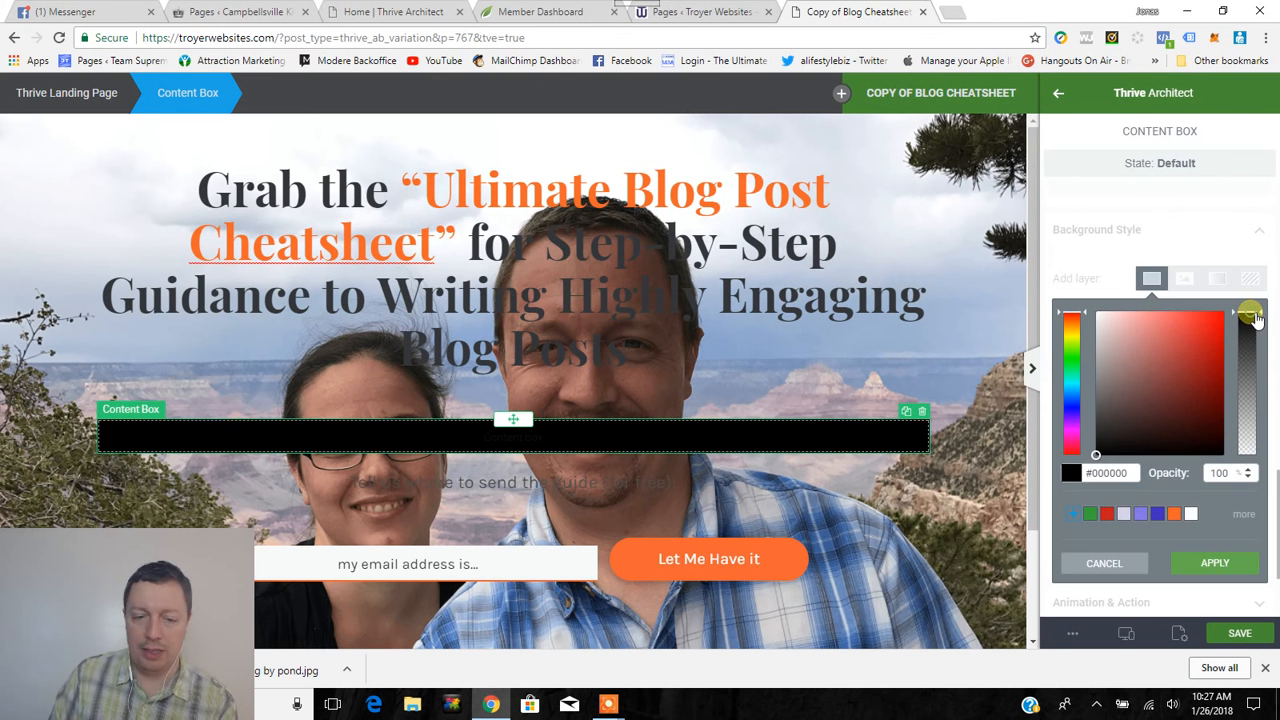
left_click_drag(1253, 322, 1260, 373)
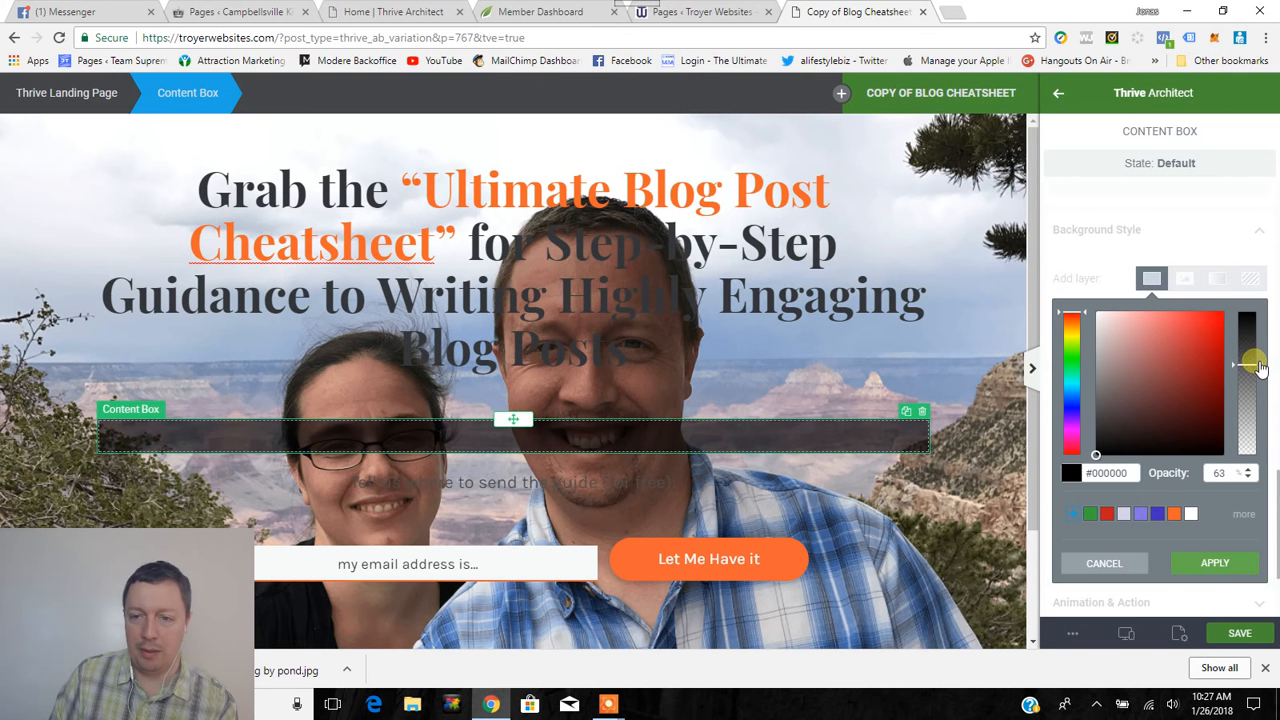
left_click(1214, 561)
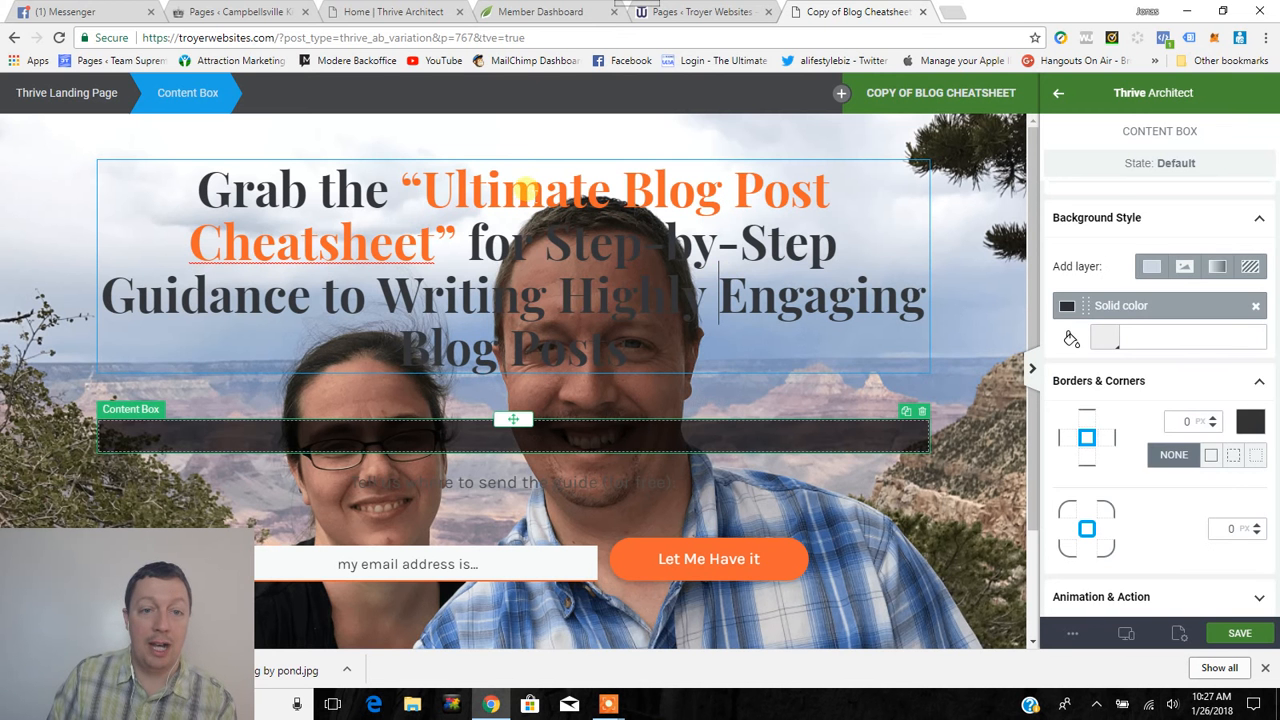
Move the main heading into the dark Content Box and set its entire text colour to white (#ffffff).
left_click(522, 180)
left_click_drag(513, 160, 560, 429)
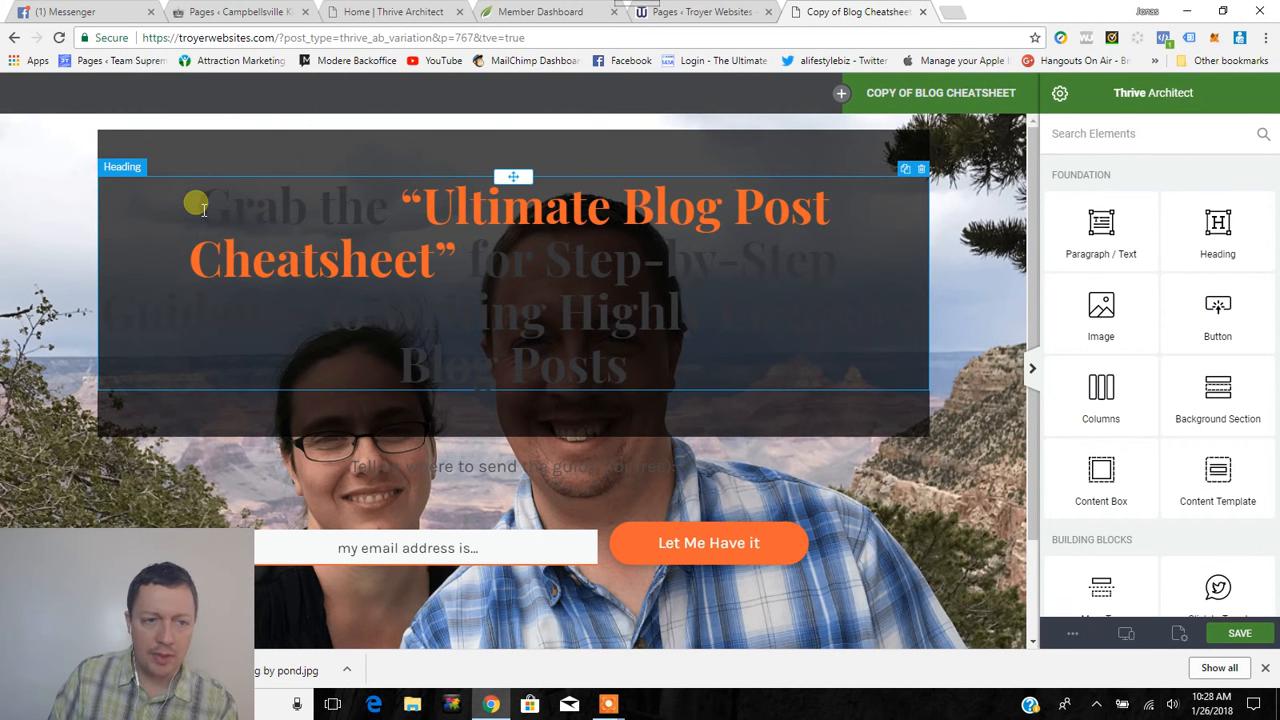
left_click_drag(193, 205, 740, 372)
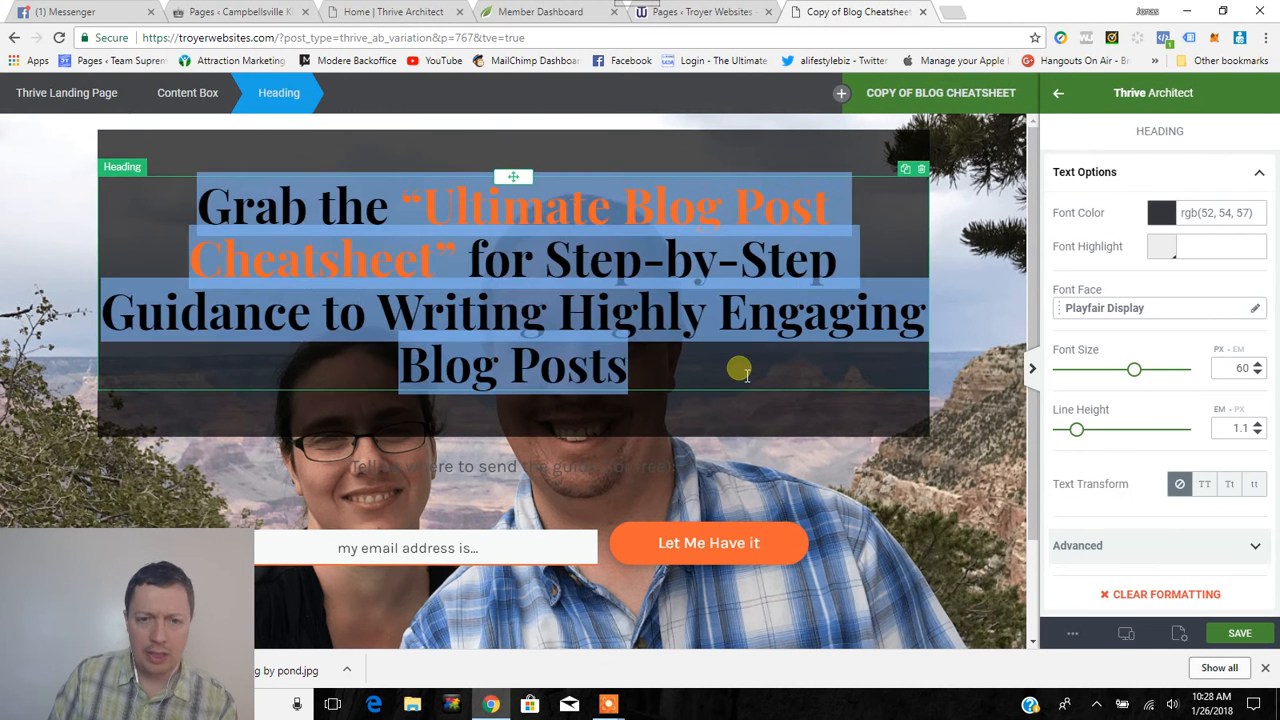
left_click(1161, 213)
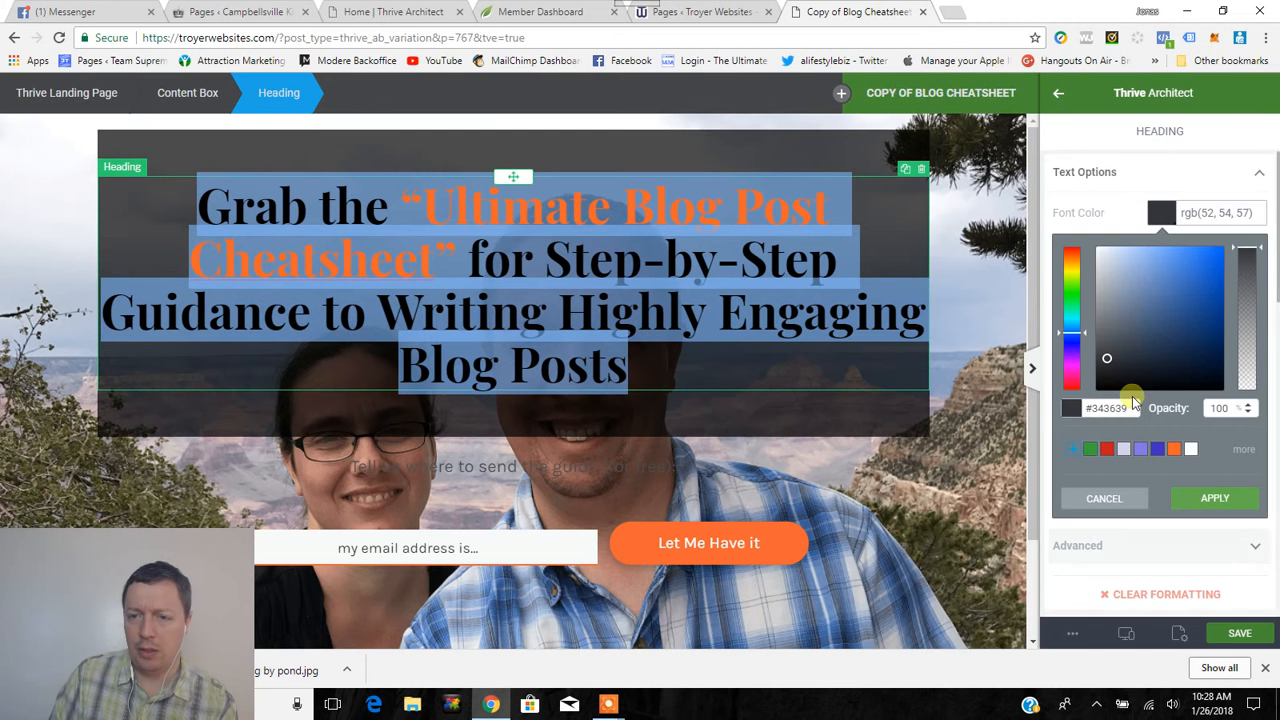
left_click(1191, 451)
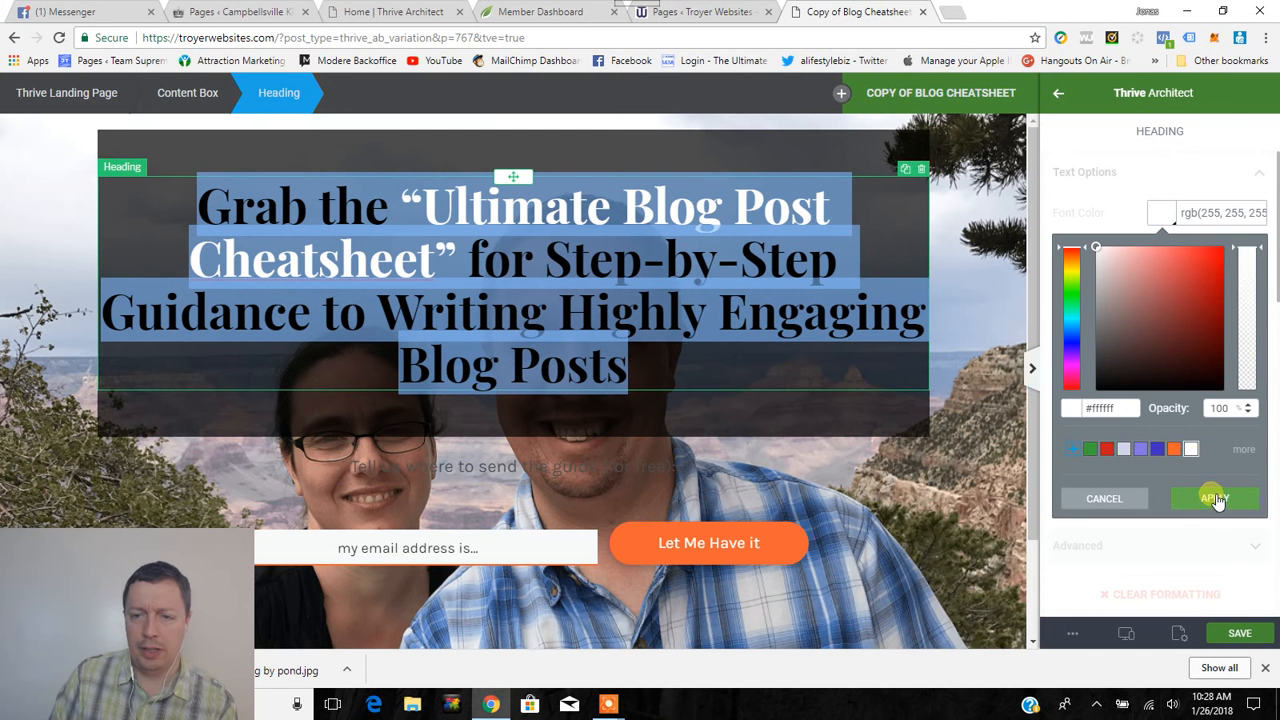
left_click(1214, 498)
left_click(722, 365)
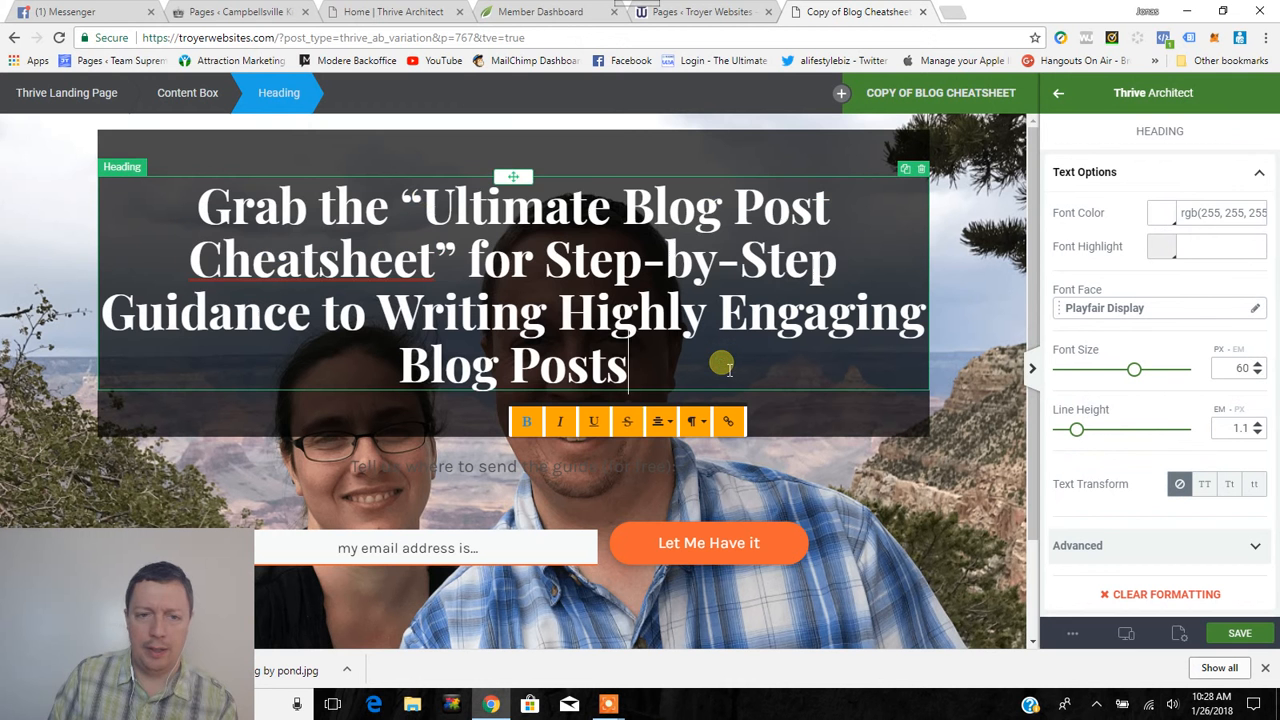
Recolour the heading words "Ultimate Blog Post Cheatsheet" orange (#f2652c).
left_click_drag(423, 191, 437, 240)
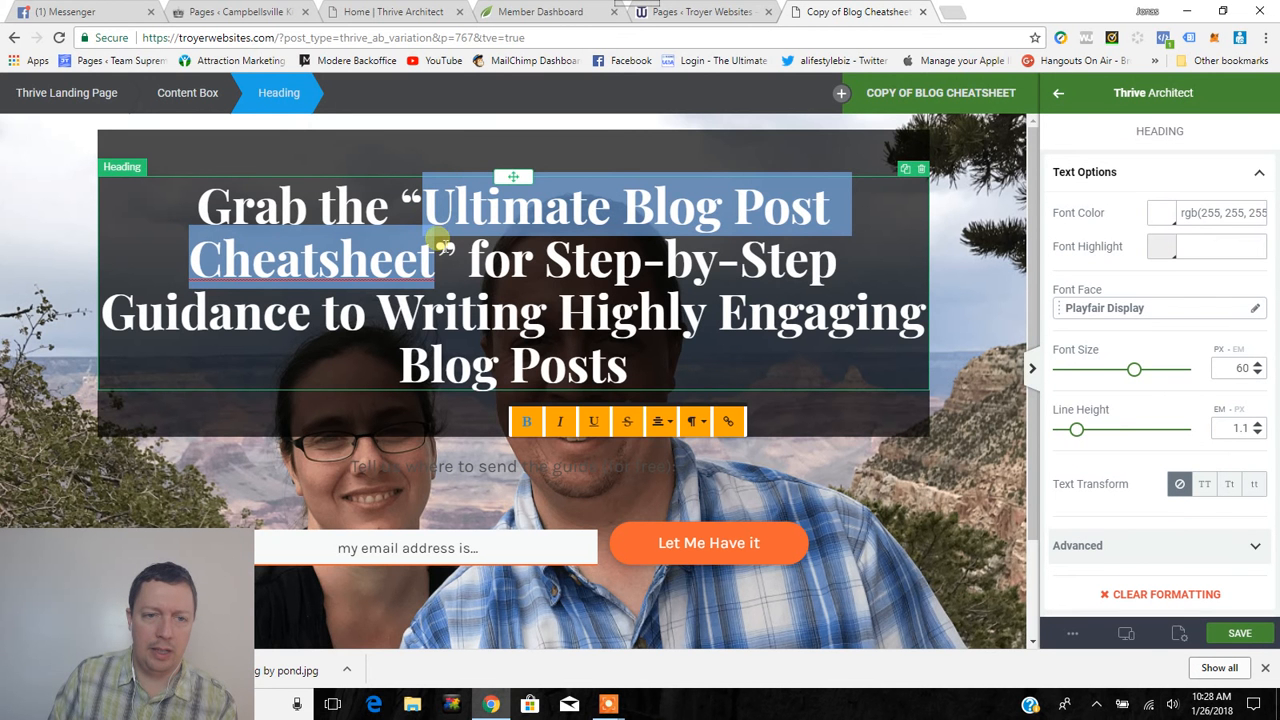
left_click(1163, 216)
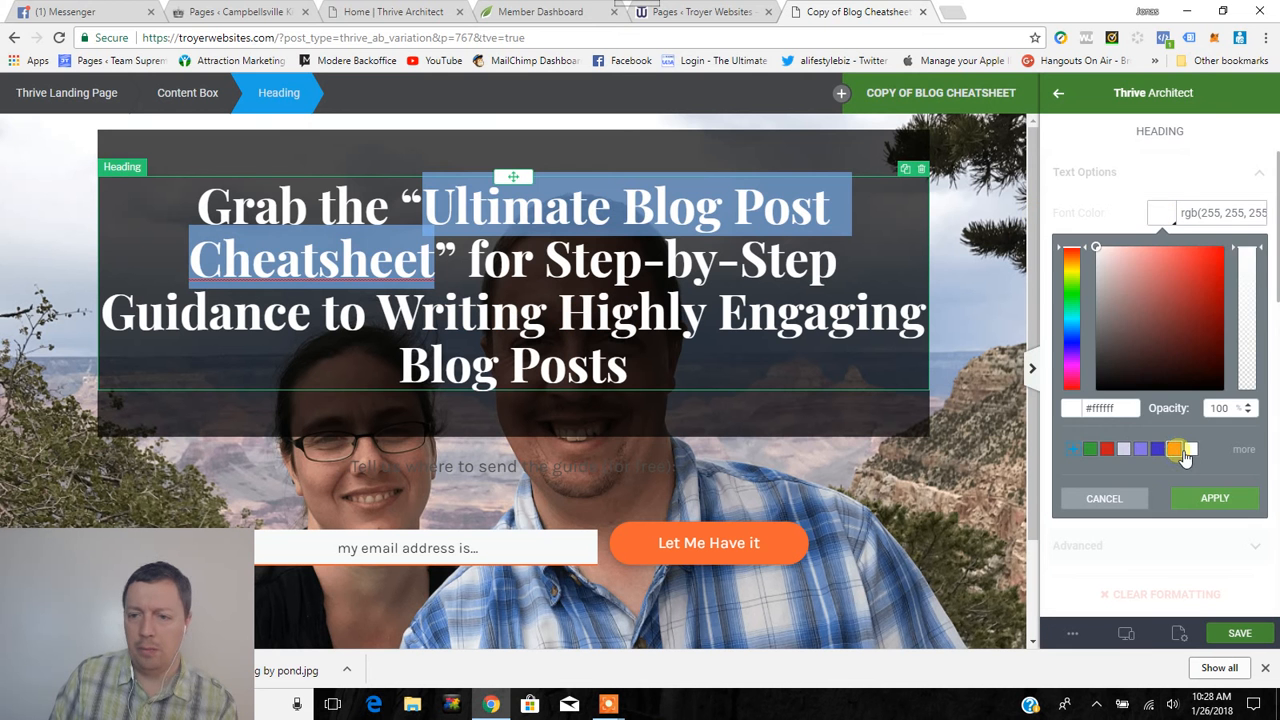
left_click(1176, 451)
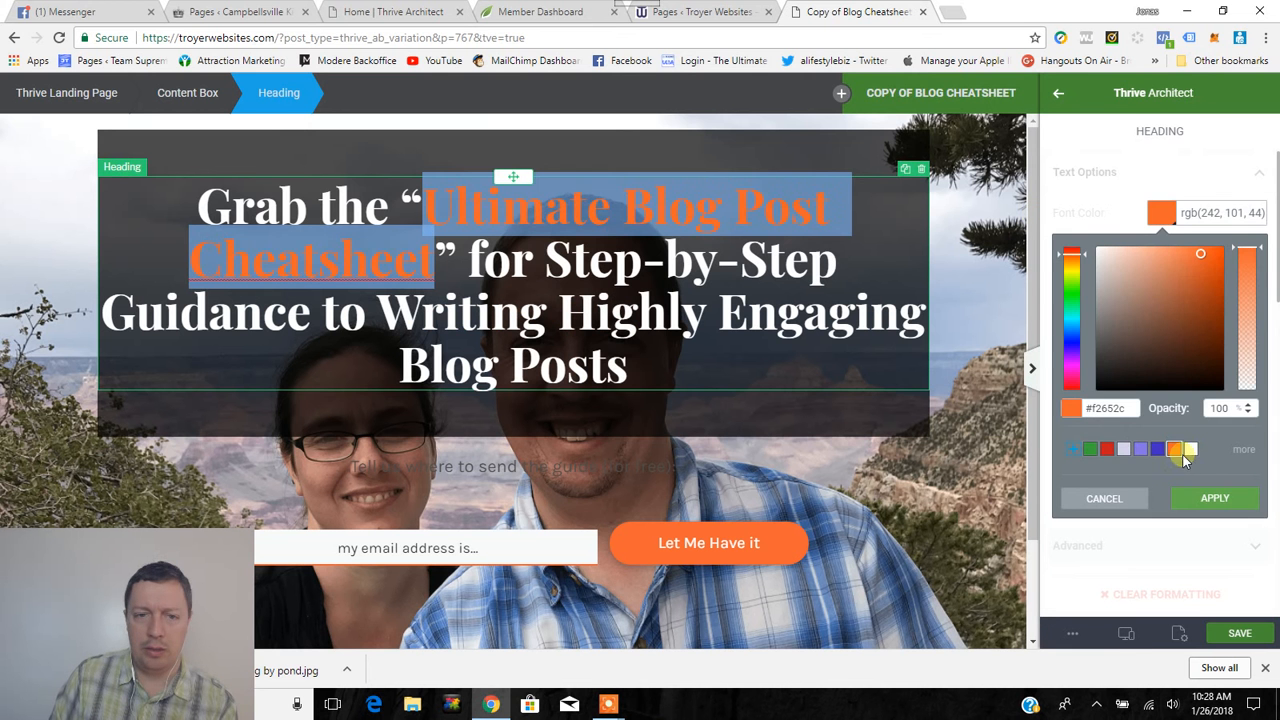
left_click(1213, 498)
left_click(977, 394)
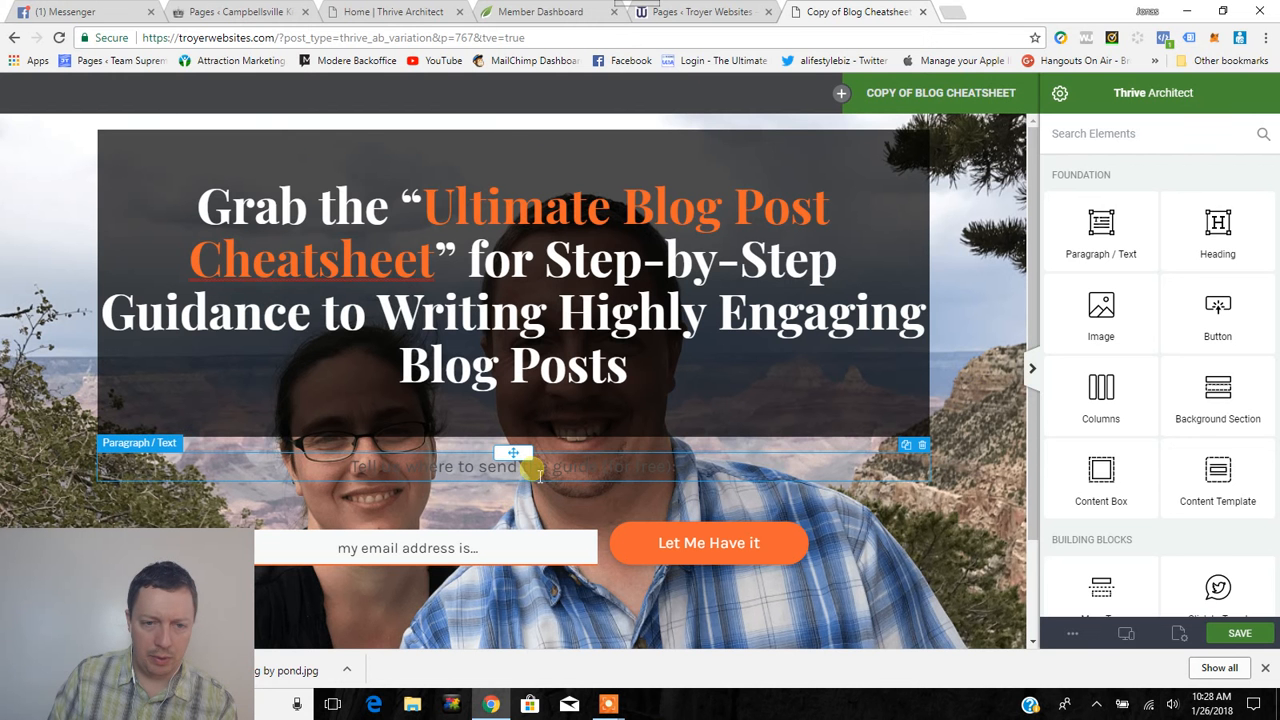
Move the "Tell us where to send the guide (for free):" text into the Content Box below the heading and colour it white (#ffffff).
left_click_drag(513, 455, 526, 390)
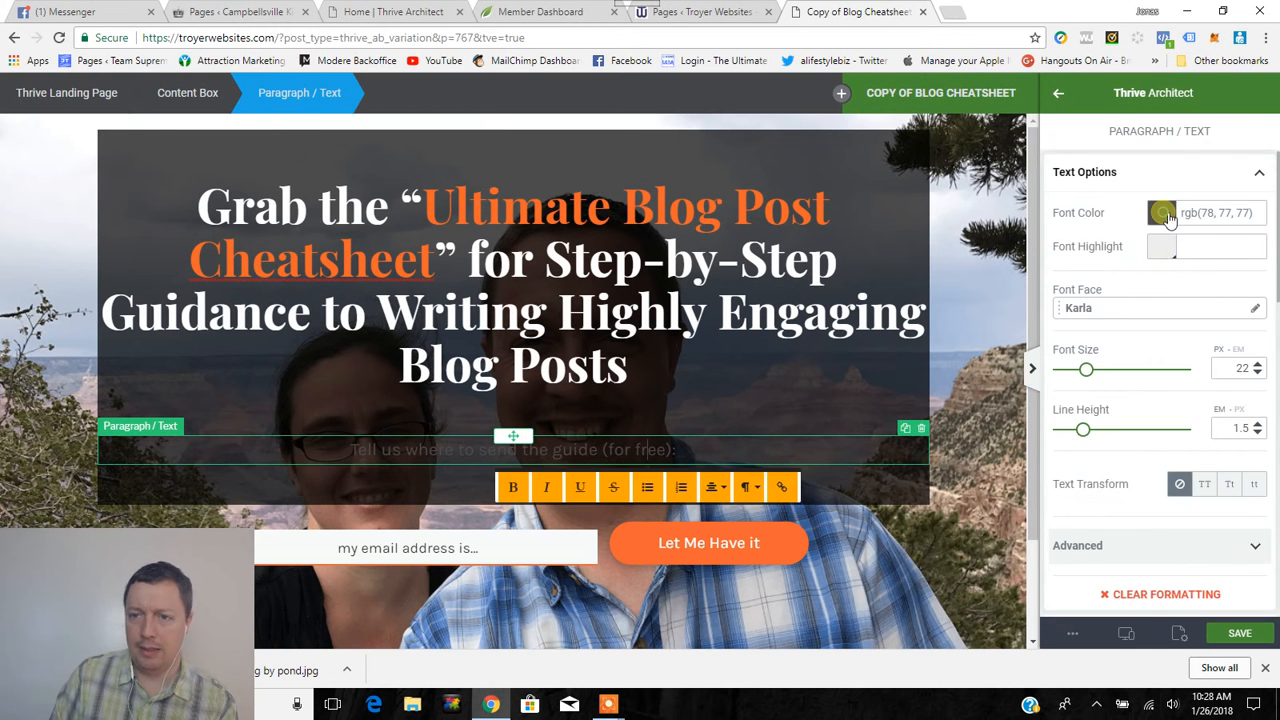
left_click(1161, 212)
left_click(1190, 449)
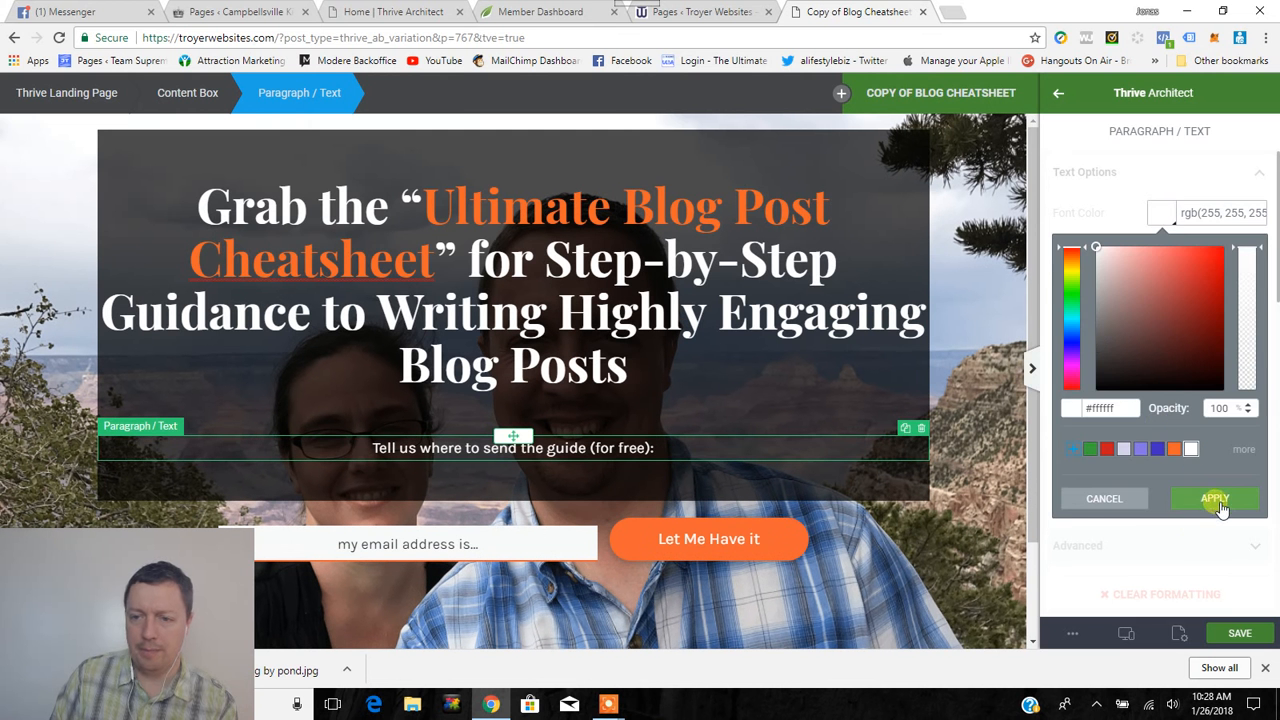
left_click(1205, 498)
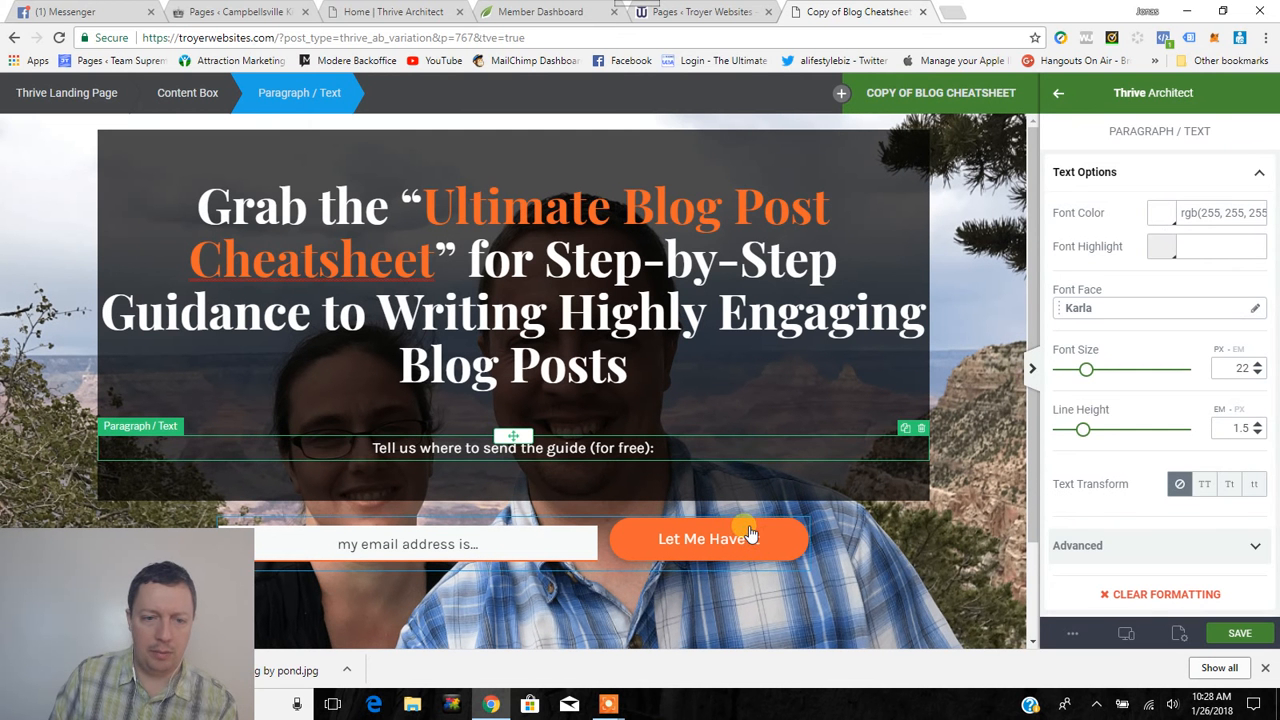
Move the Lead Generation form into the Content Box, below the "Tell us where to send the guide" text.
left_click(608, 530)
left_click_drag(516, 524, 532, 458)
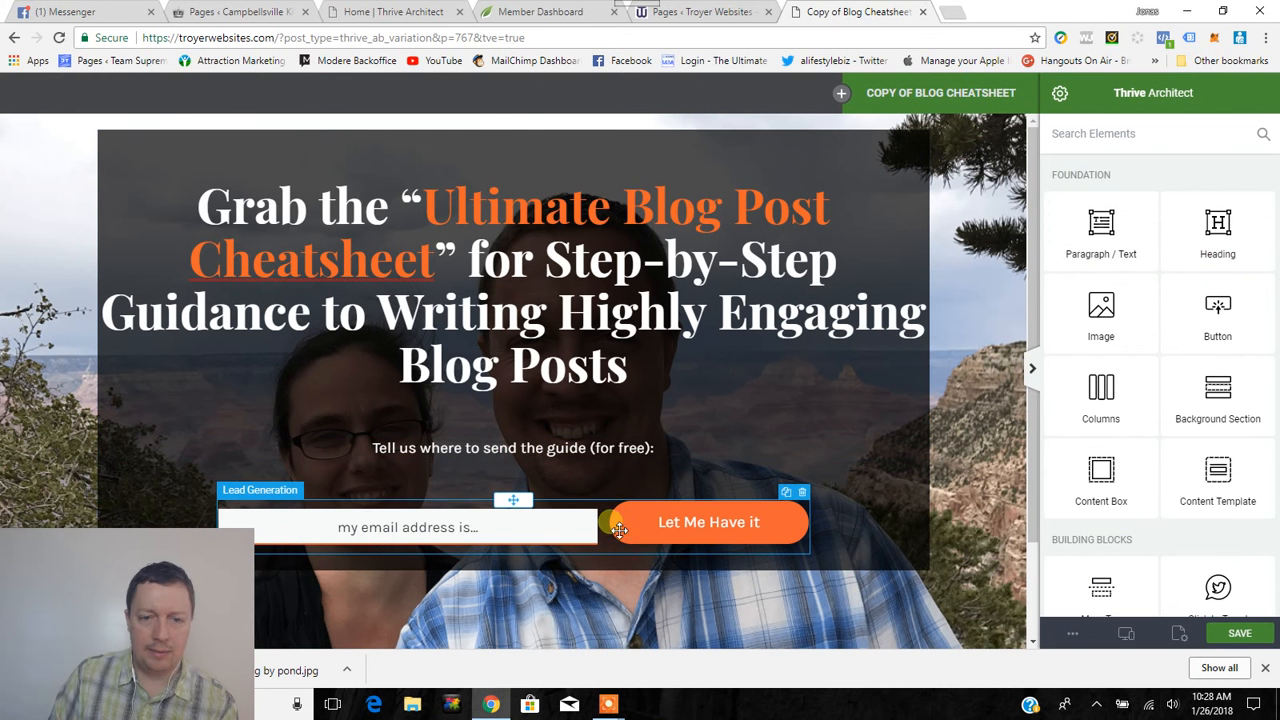
Set the Content Box's left and right padding to 15 and its top and bottom padding to 20.
left_click(856, 423)
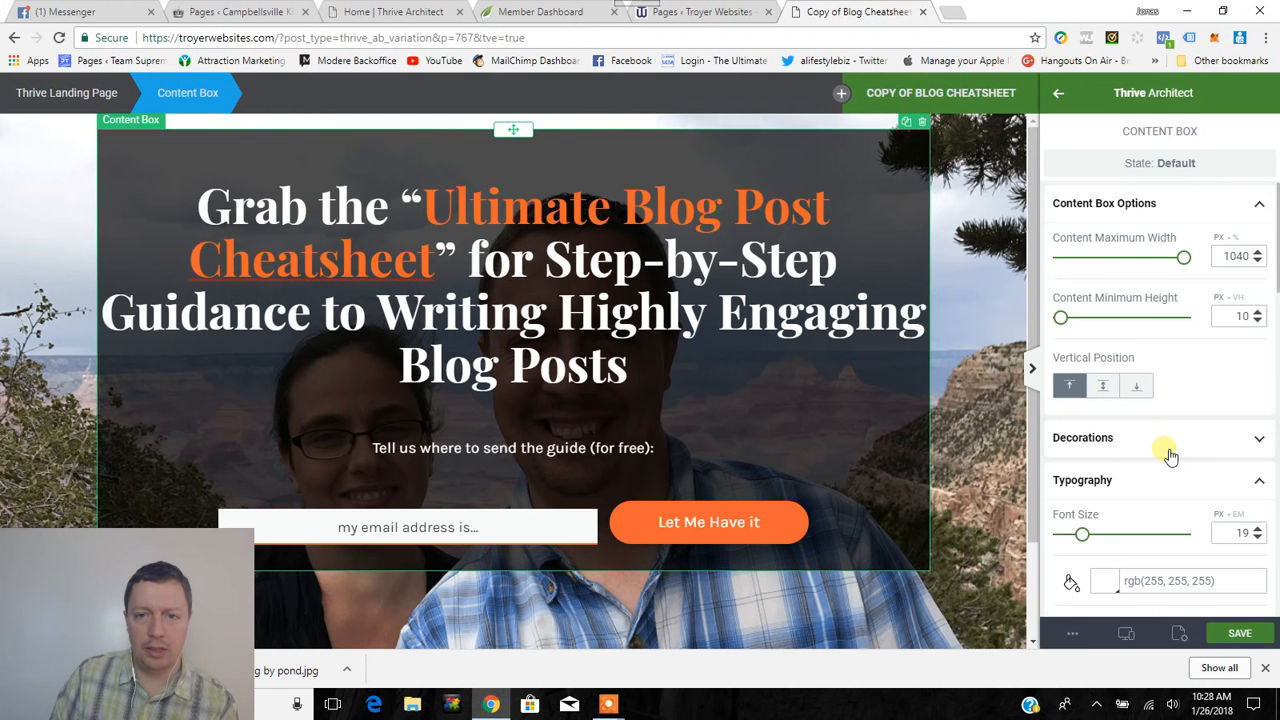
scroll(1186, 436, "down", 2)
scroll(1186, 436, "down", 6)
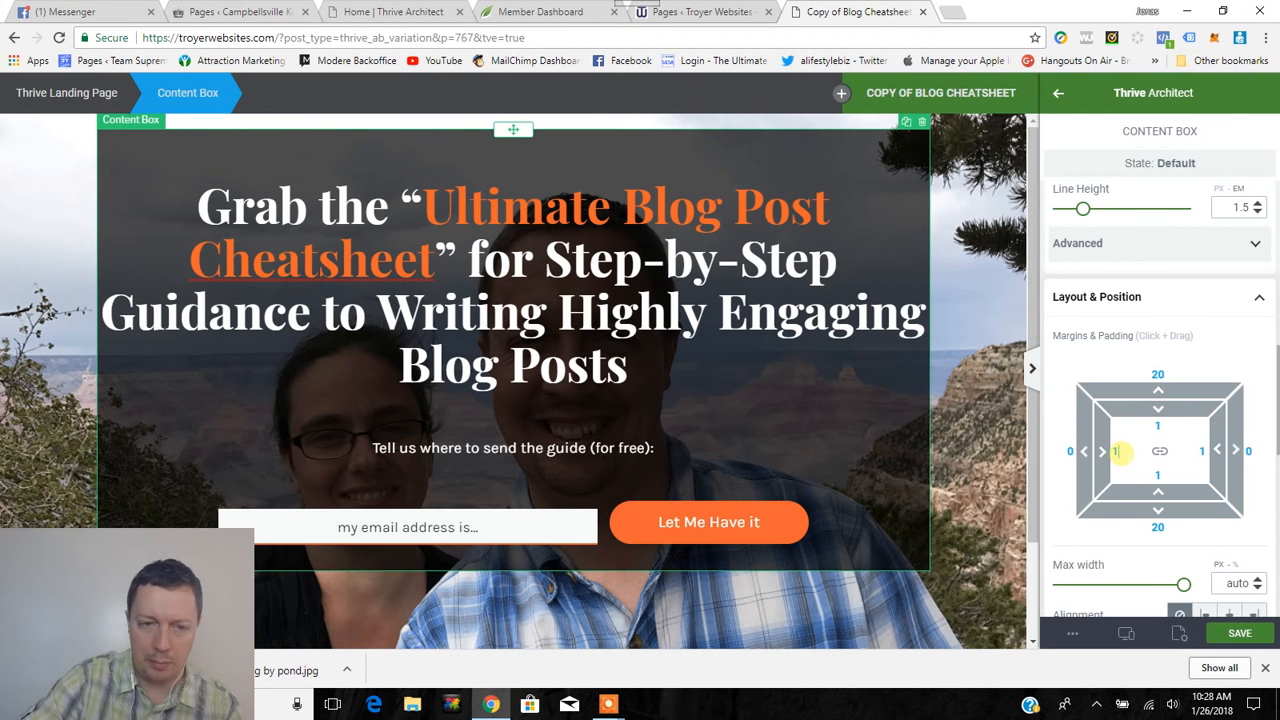
left_click(1120, 452)
type("5")
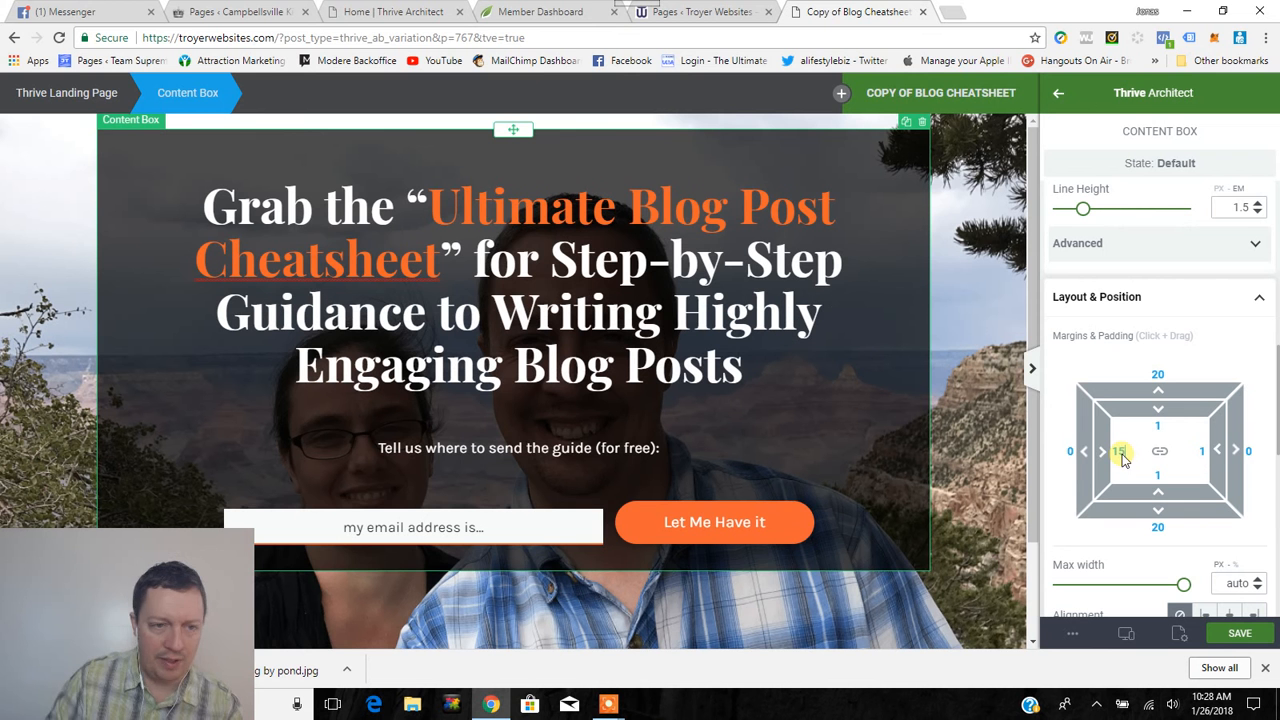
left_click(1203, 451)
type("5")
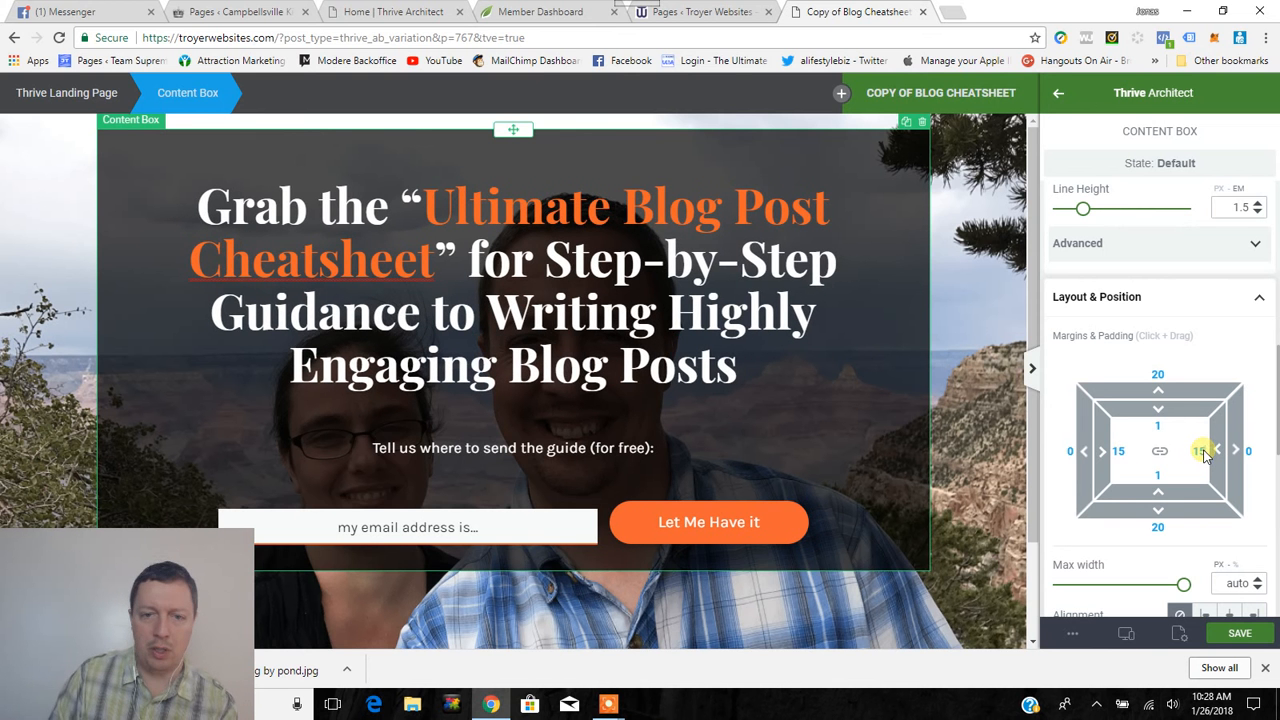
left_click(1155, 425)
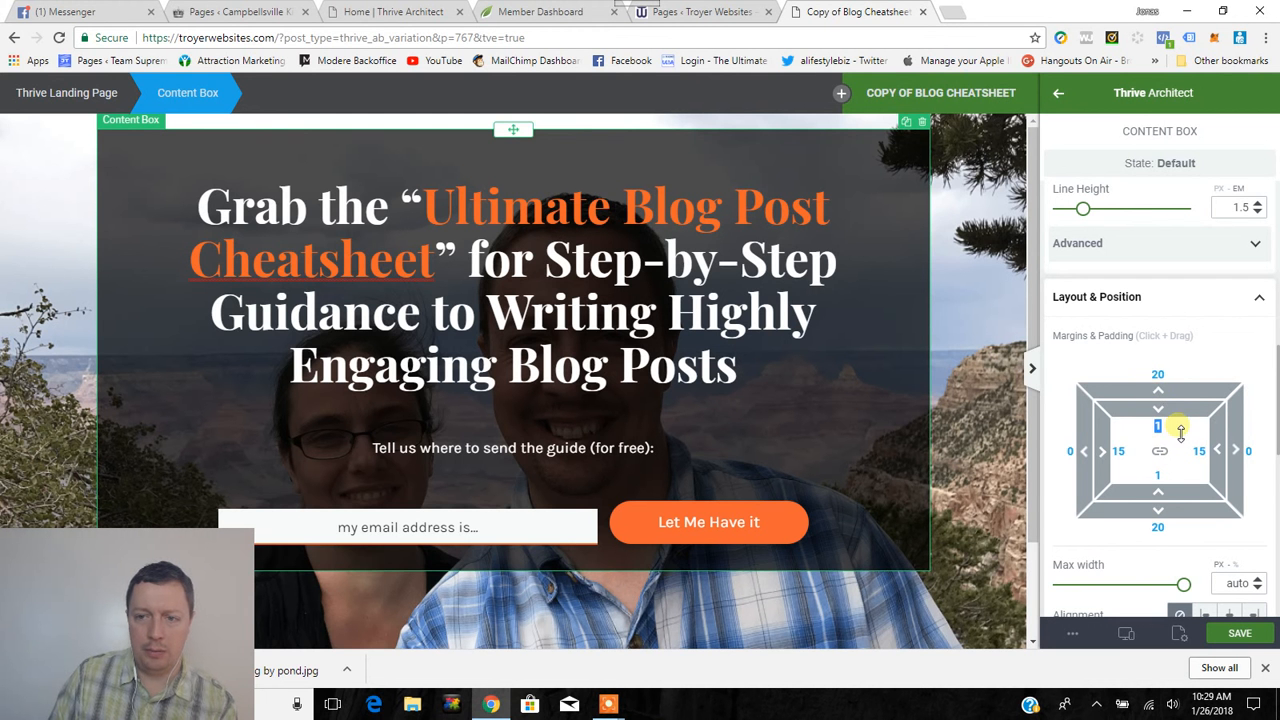
type("20")
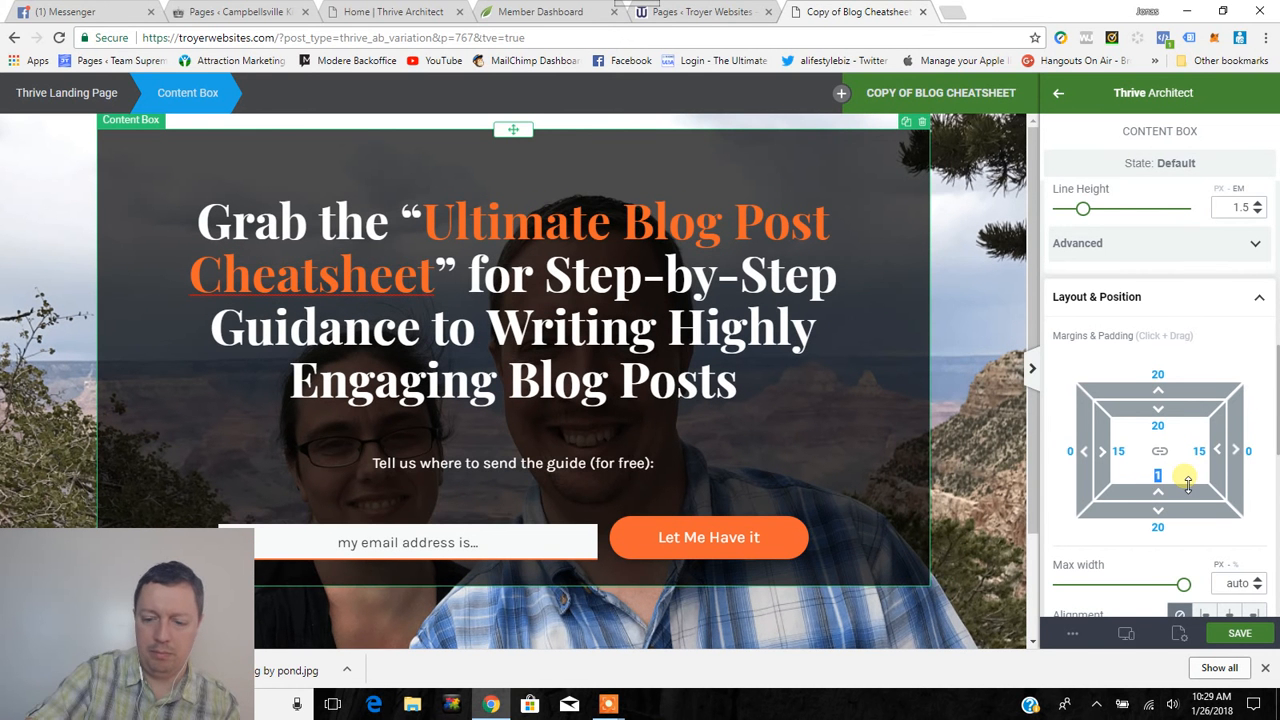
type("20")
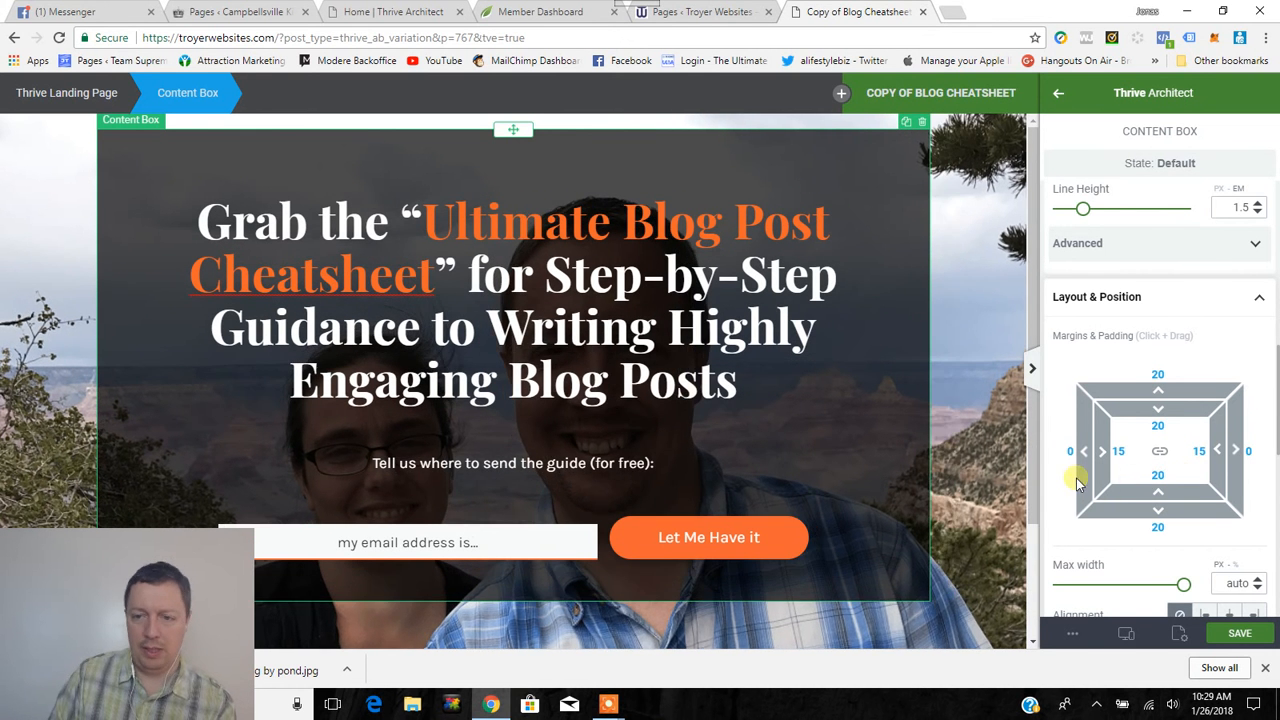
Round all corners of the Content Box with a 27 px radius.
scroll(1150, 440, "down", 7)
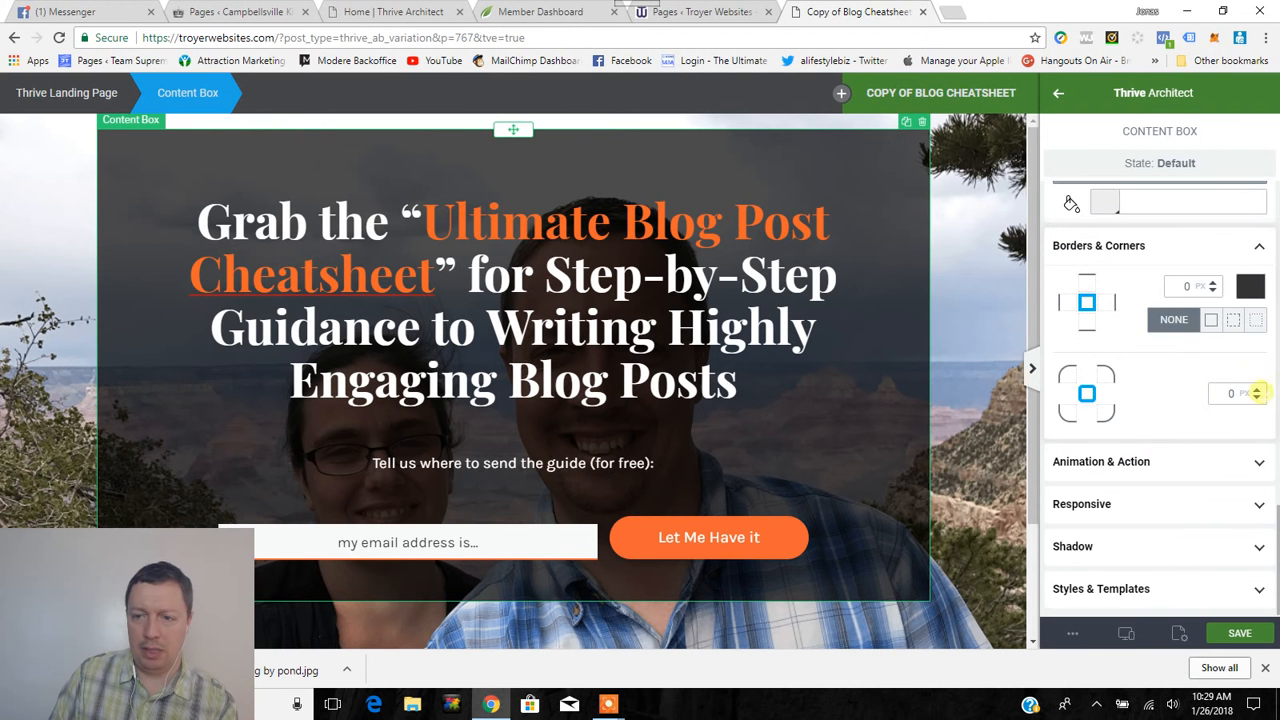
left_click_drag(1257, 390, 1258, 371)
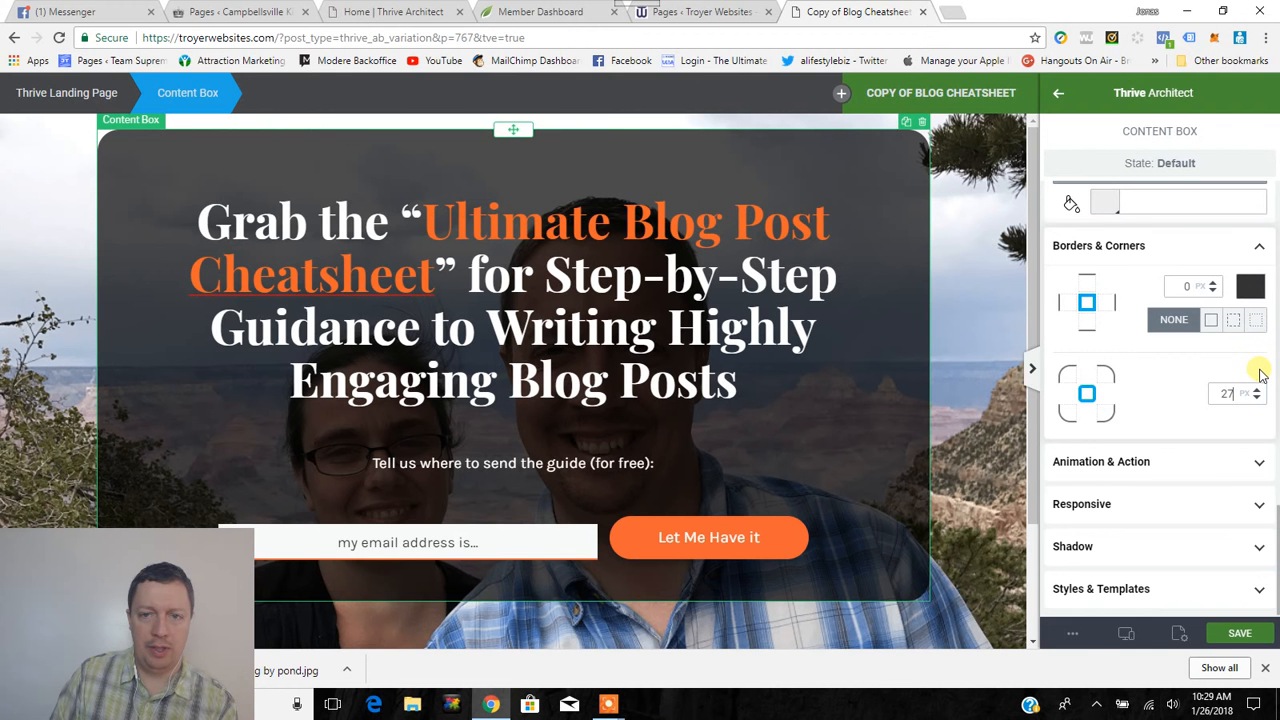
left_click(979, 407)
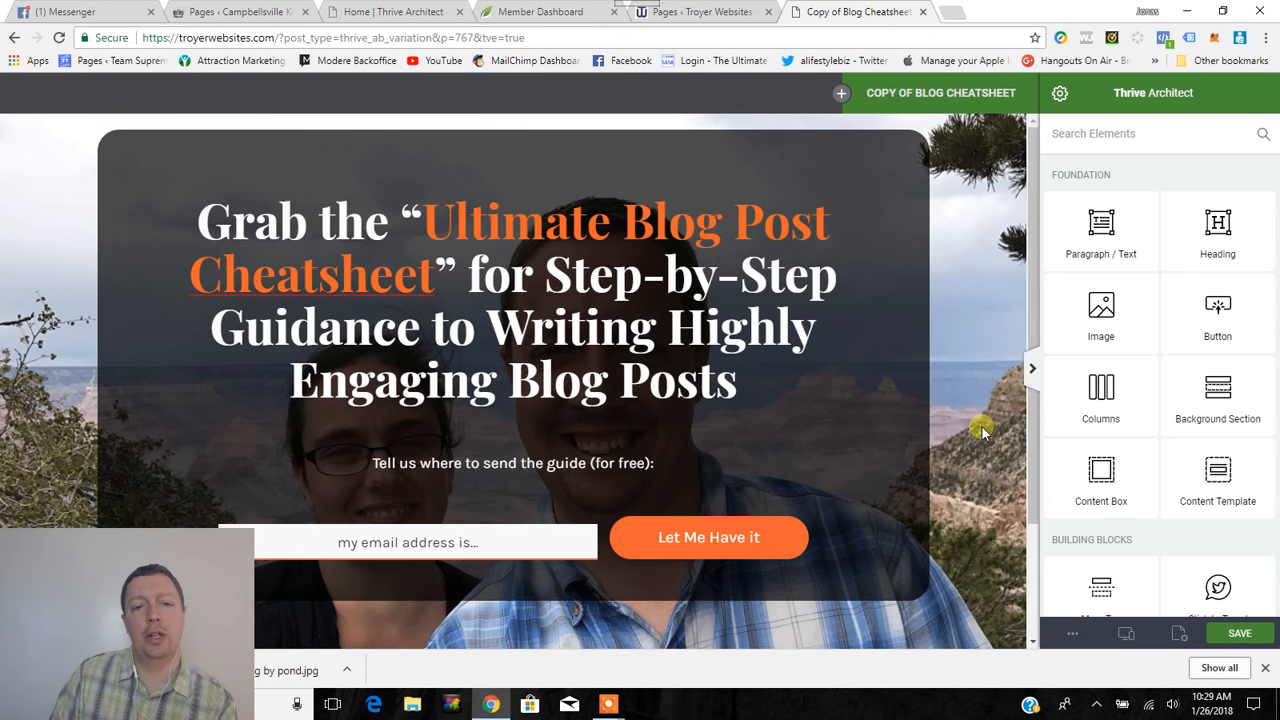
Set the font colour of the copyright line in the page footer to white.
scroll(990, 366, "down", 1)
scroll(990, 366, "up", 1)
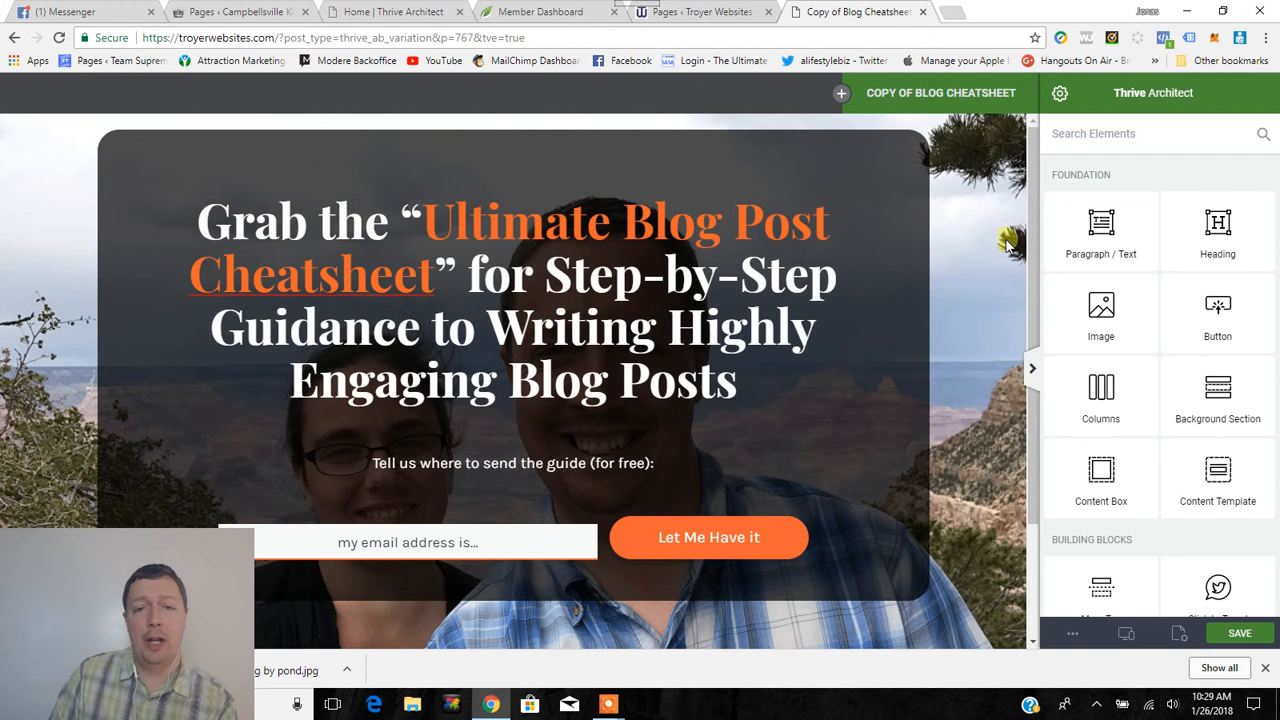
scroll(965, 405, "down", 1)
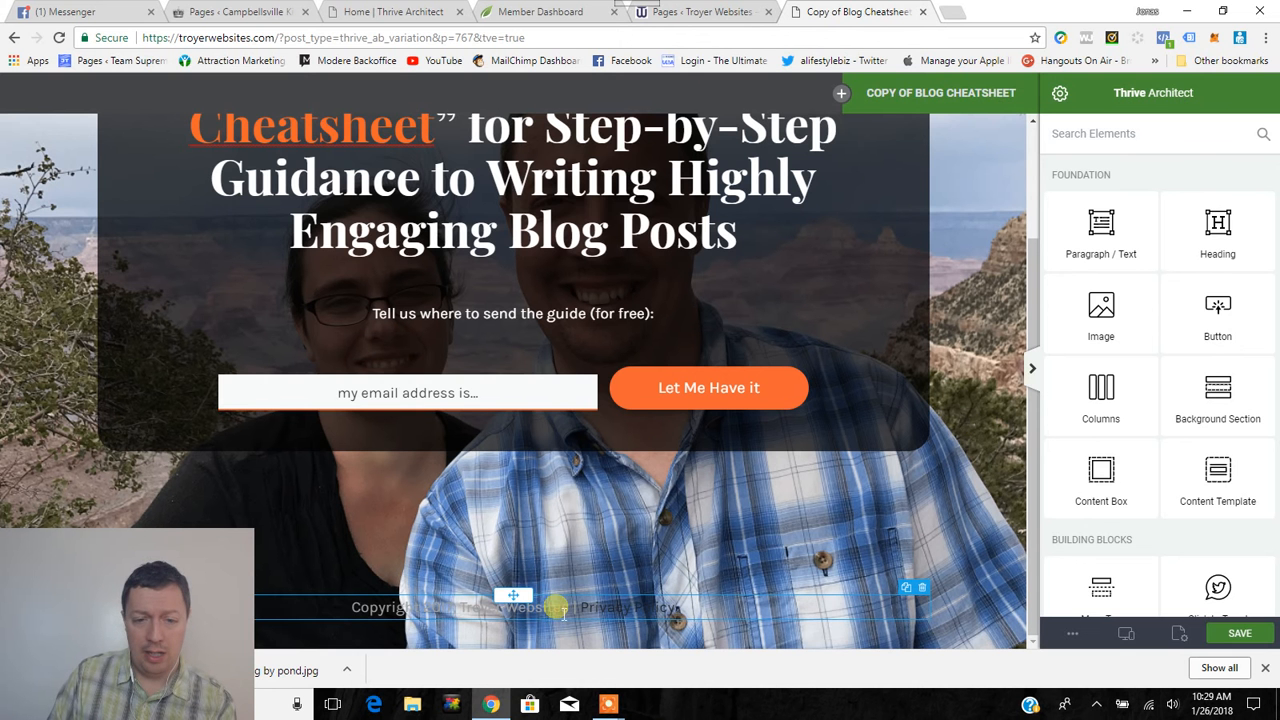
left_click_drag(345, 607, 840, 611)
left_click(1158, 212)
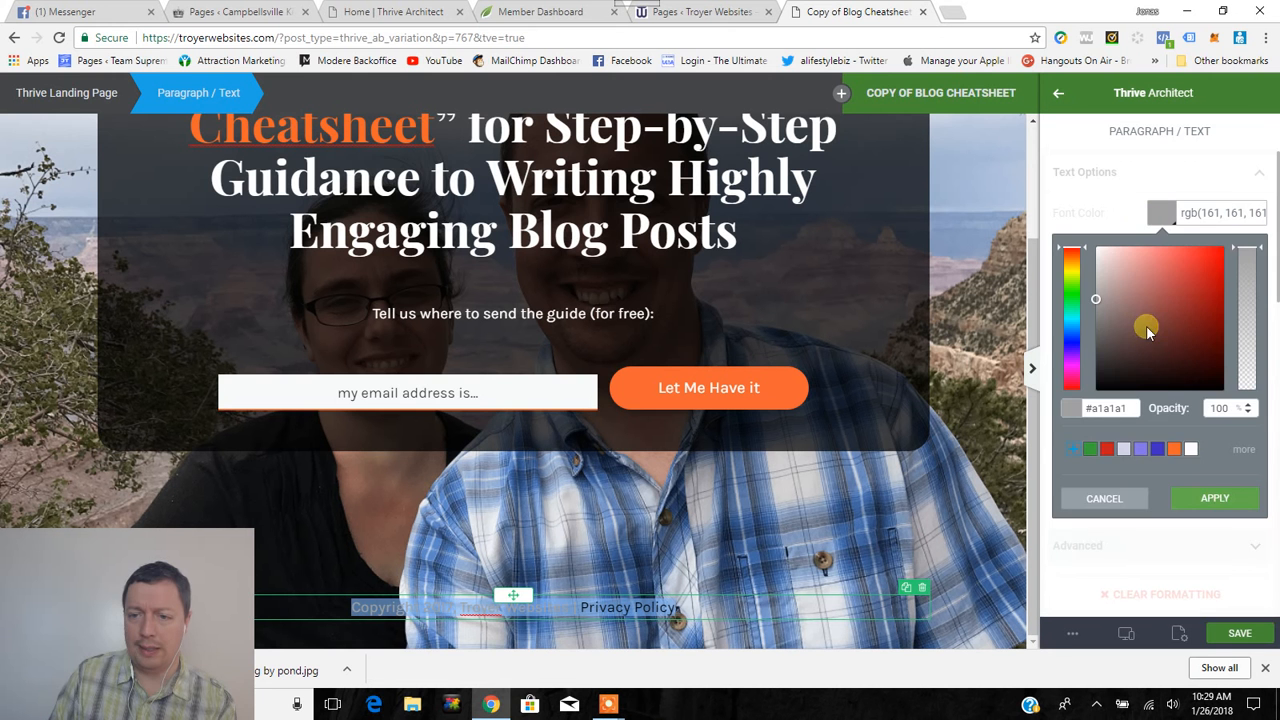
left_click(1231, 505)
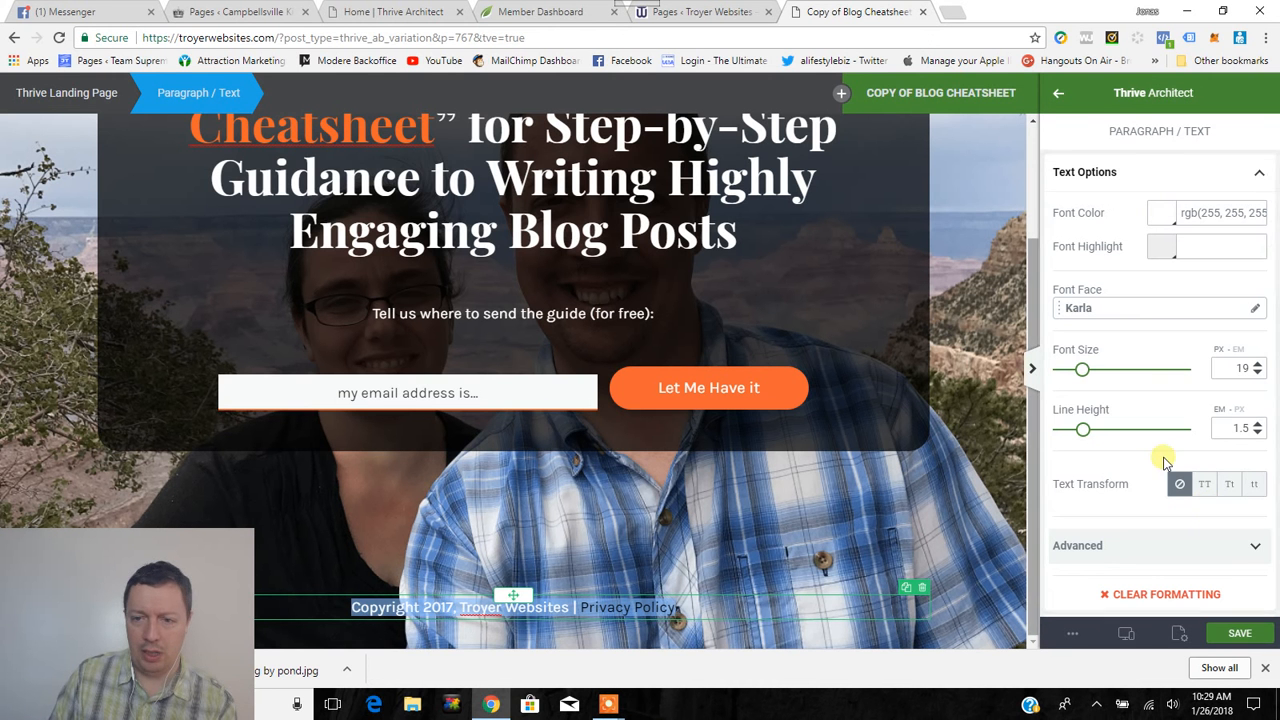
Reduce the footer copyright line's top margin to 121.
scroll(1115, 450, "down", 5)
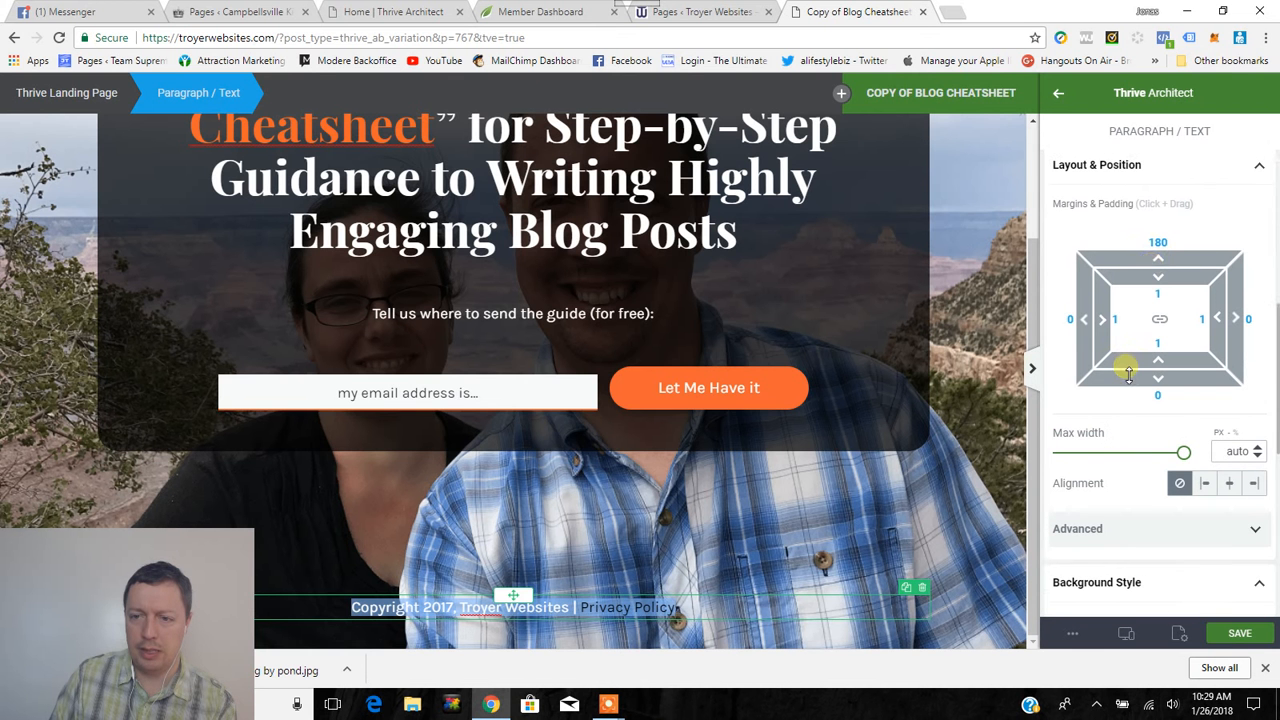
left_click_drag(1158, 247, 1165, 360)
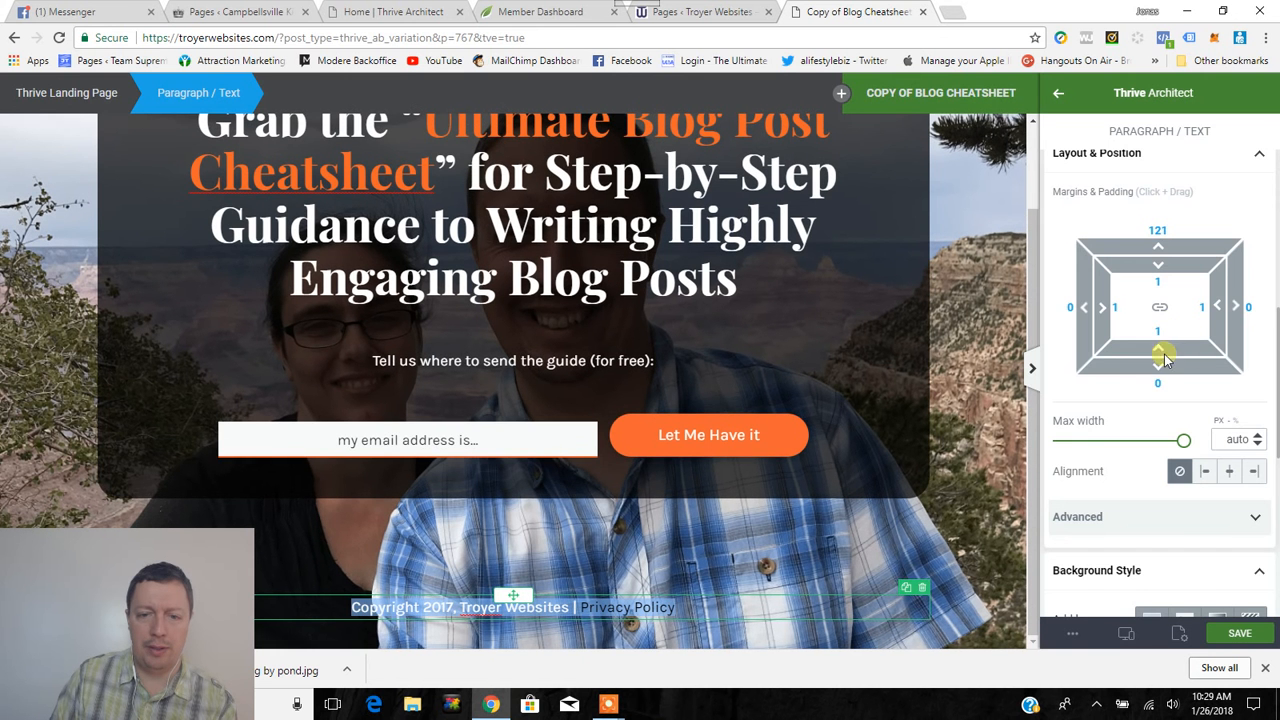
left_click(993, 470)
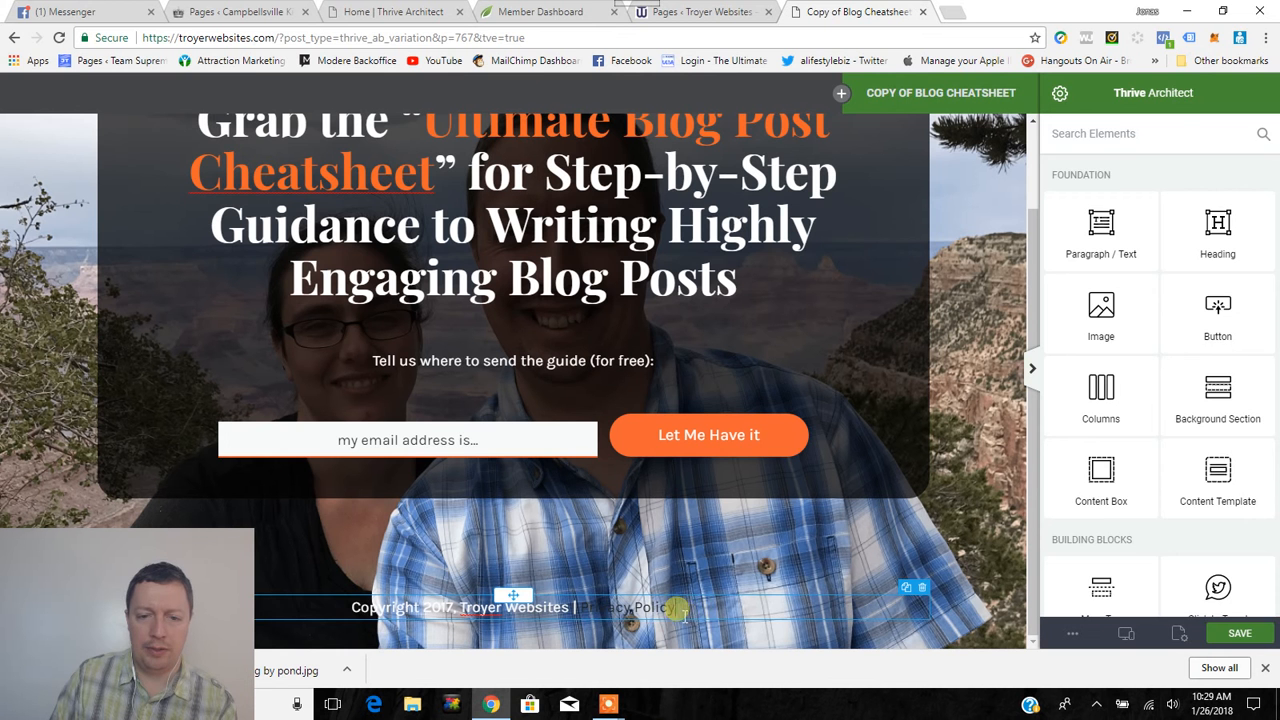
Try to recolour the footer's "Privacy Policy" link text white.
mouse_move(683, 609)
left_mouse_down()
mouse_move(584, 609)
mouse_move(692, 608)
left_mouse_up()
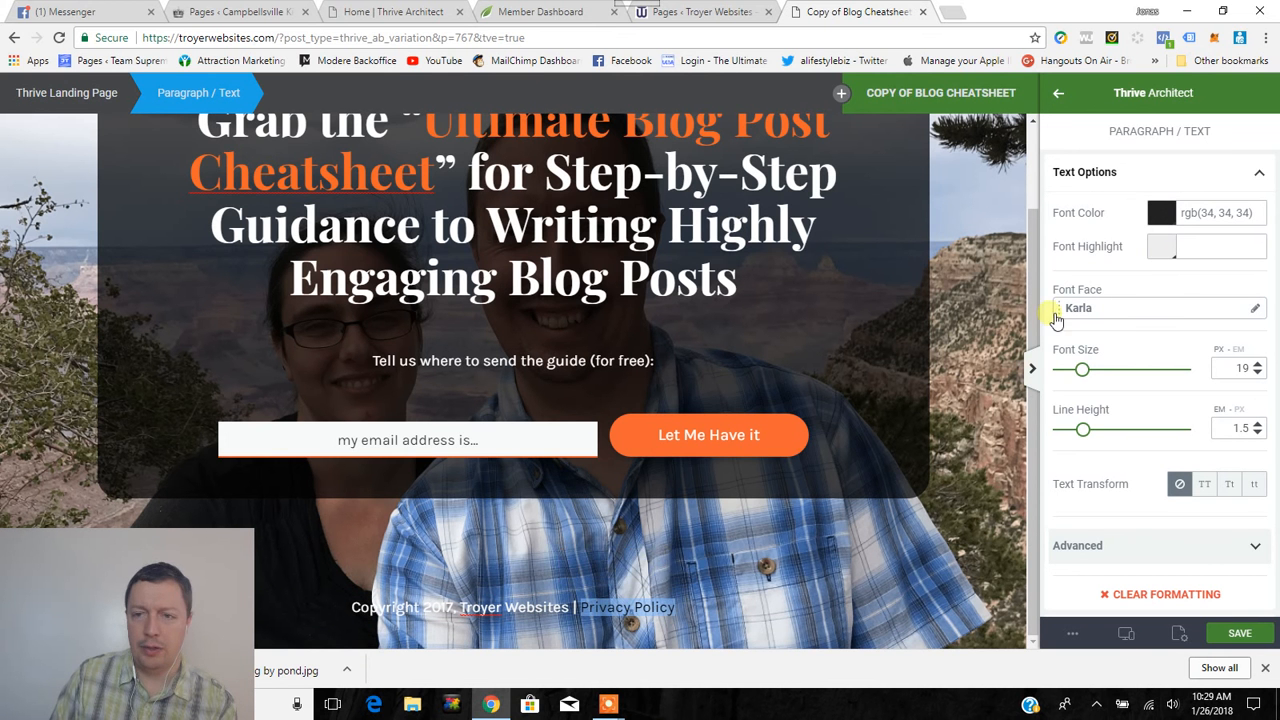
left_click(1161, 213)
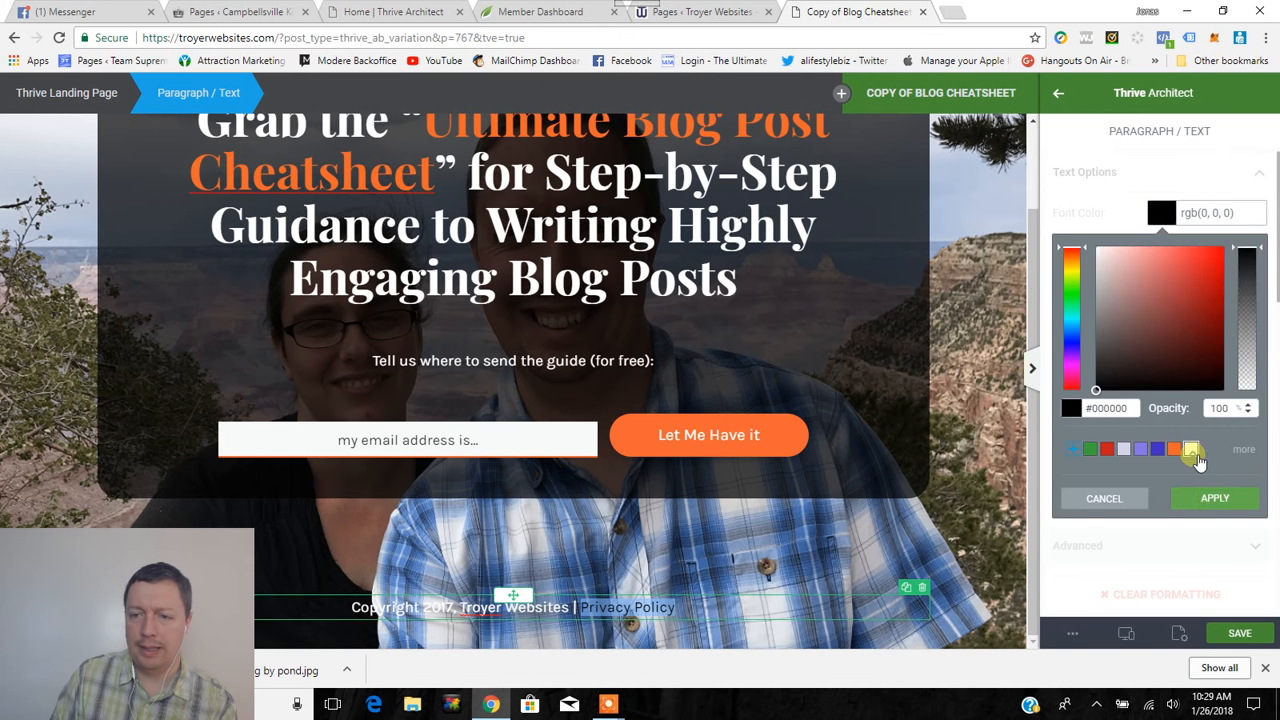
left_click(1191, 449)
left_click(1216, 499)
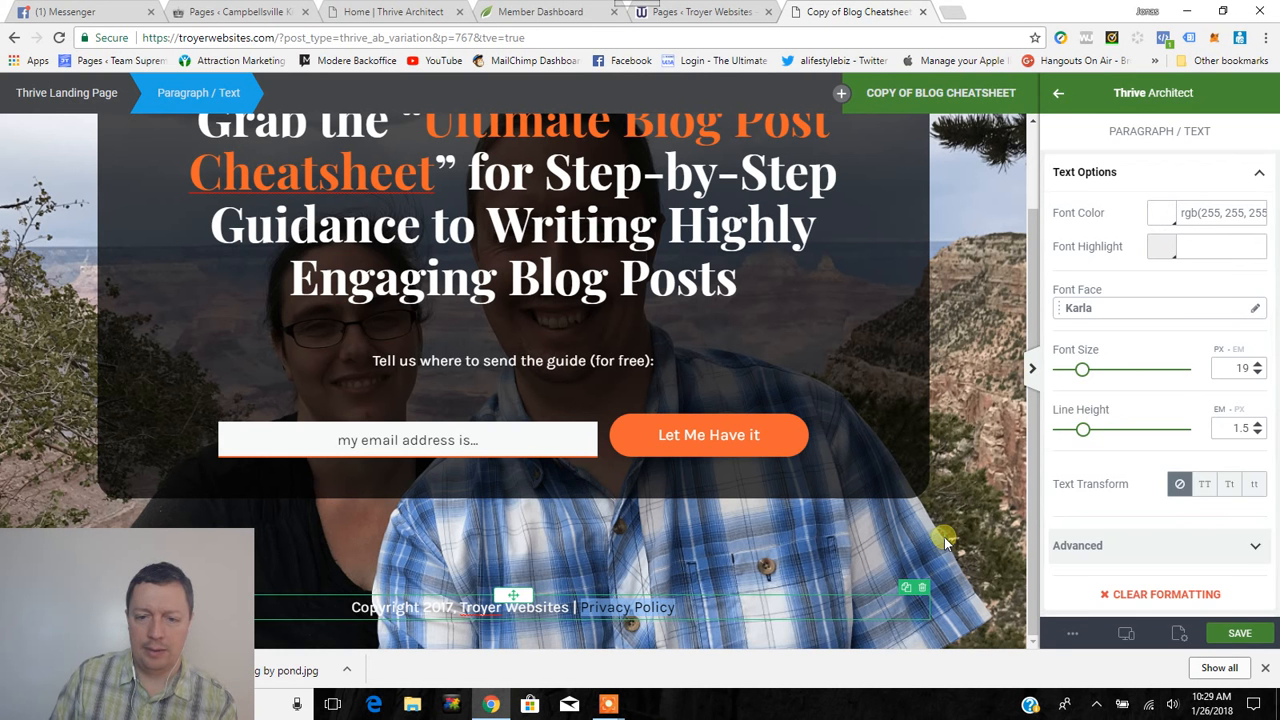
left_click(945, 540)
Switch the landing page editor to the Tablet responsive view and check the layout from heading to footer.
scroll(944, 540, "up", 1)
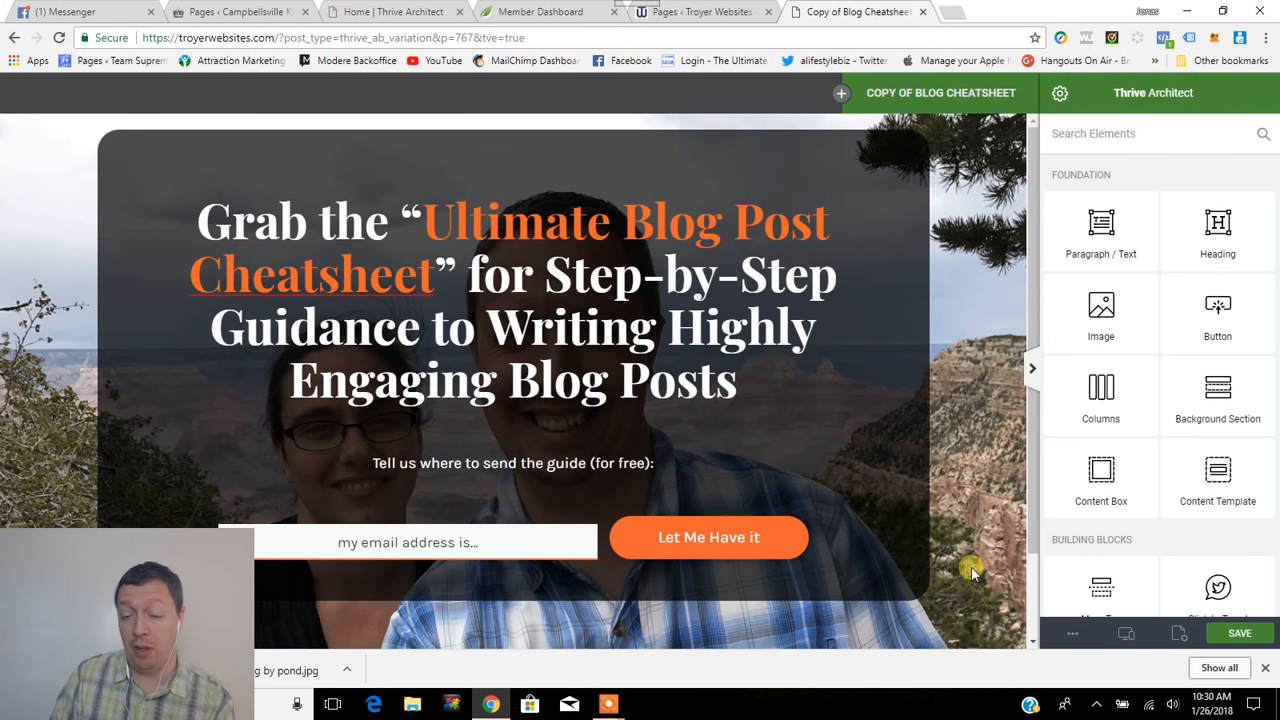
left_click(1131, 634)
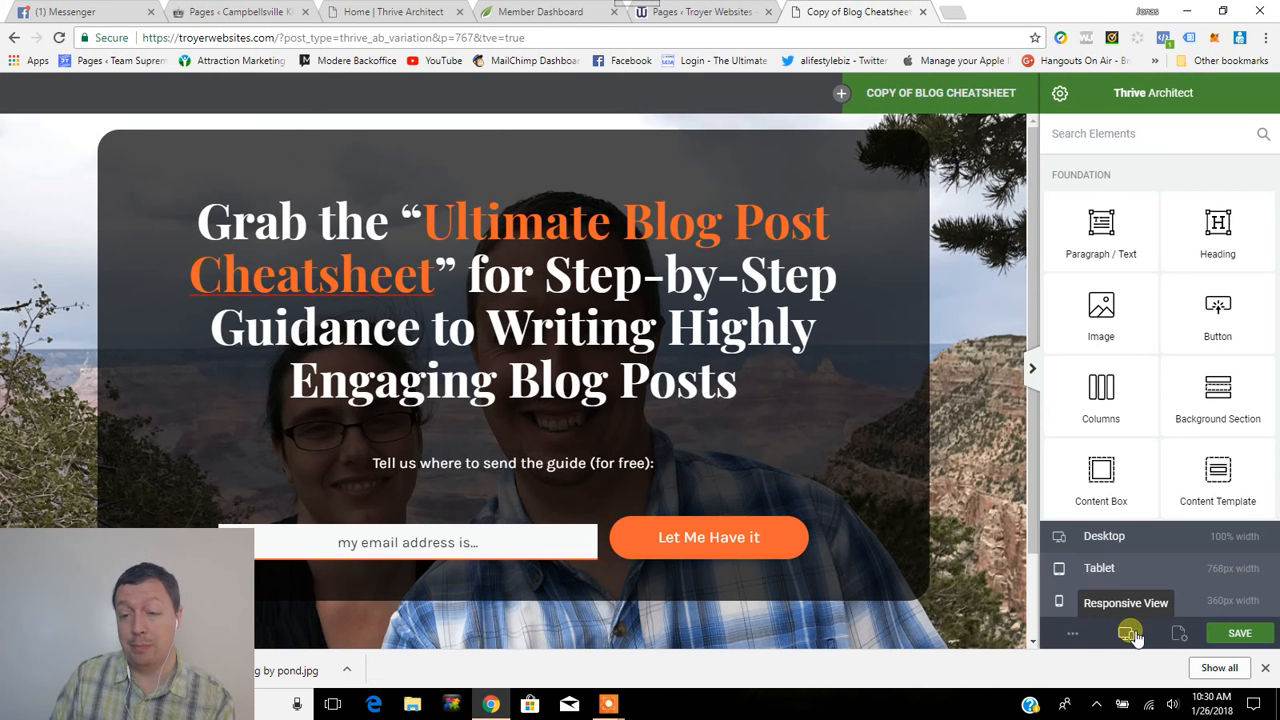
left_click(1186, 570)
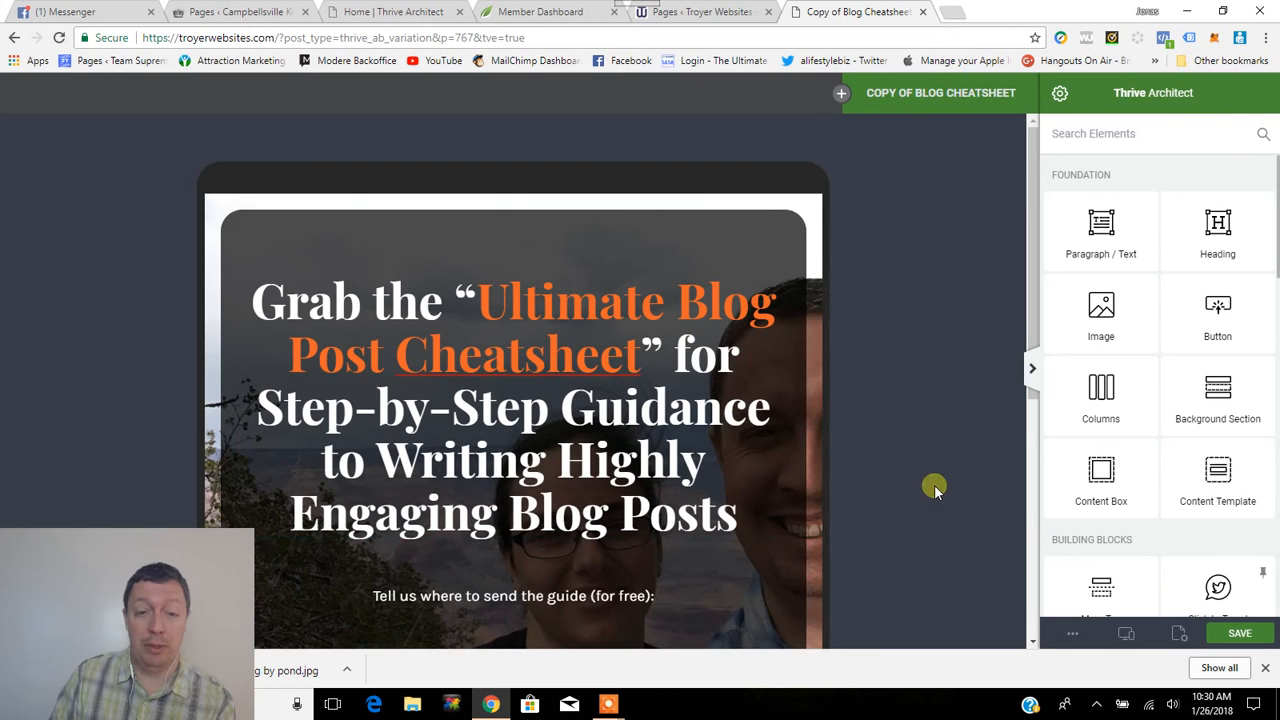
scroll(726, 420, "down", 3)
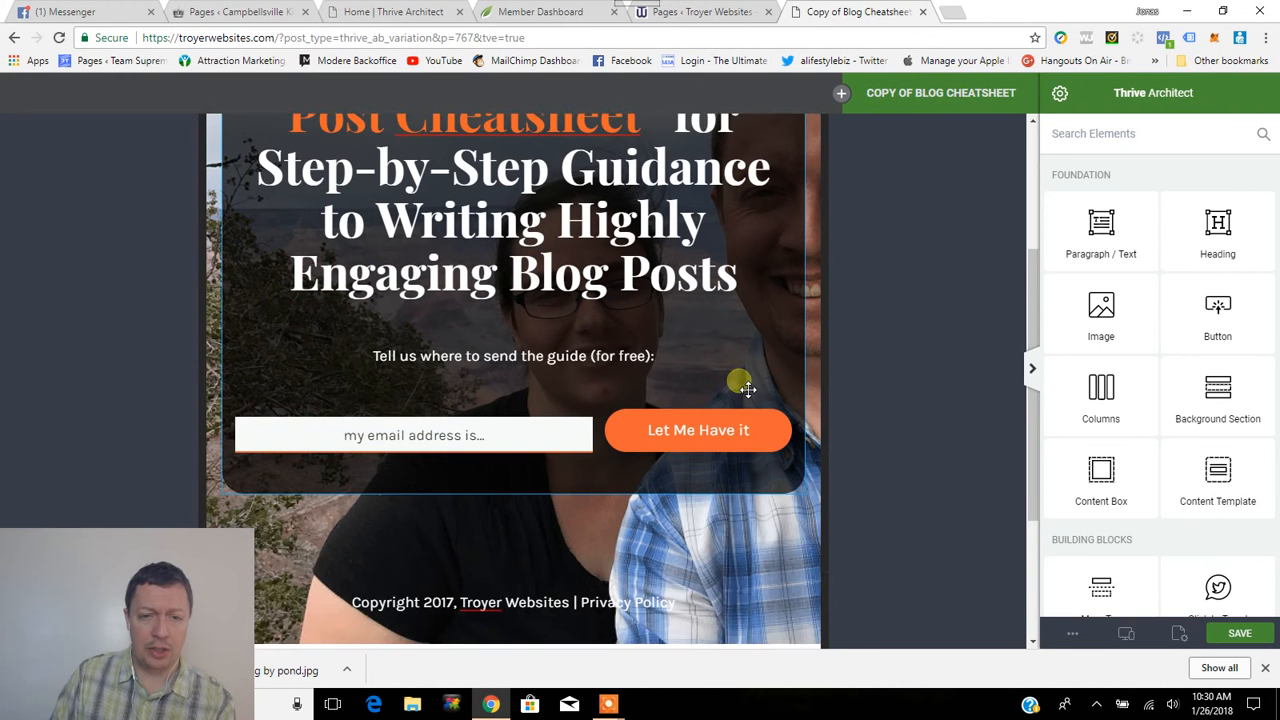
scroll(740, 390, "down", 1)
scroll(742, 392, "up", 3)
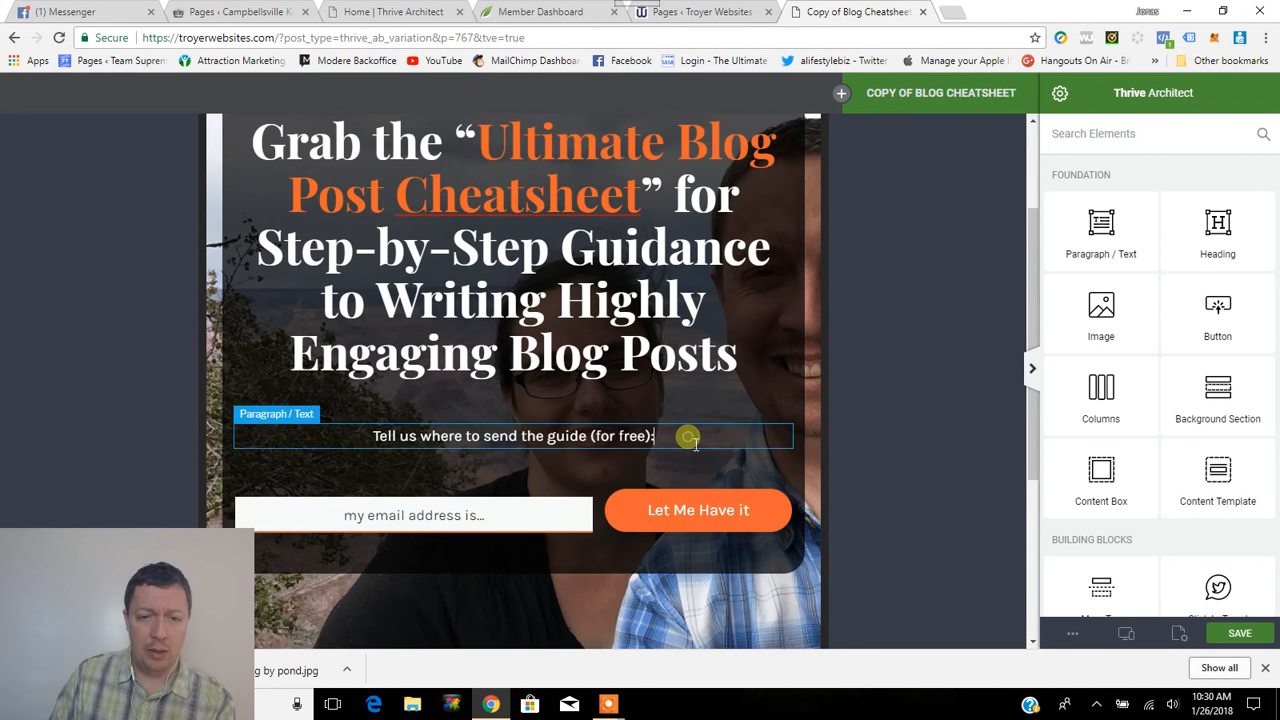
In the tablet view, set the top margin of the "Tell us where to send the guide (for free):" text to -36.
left_click(690, 438)
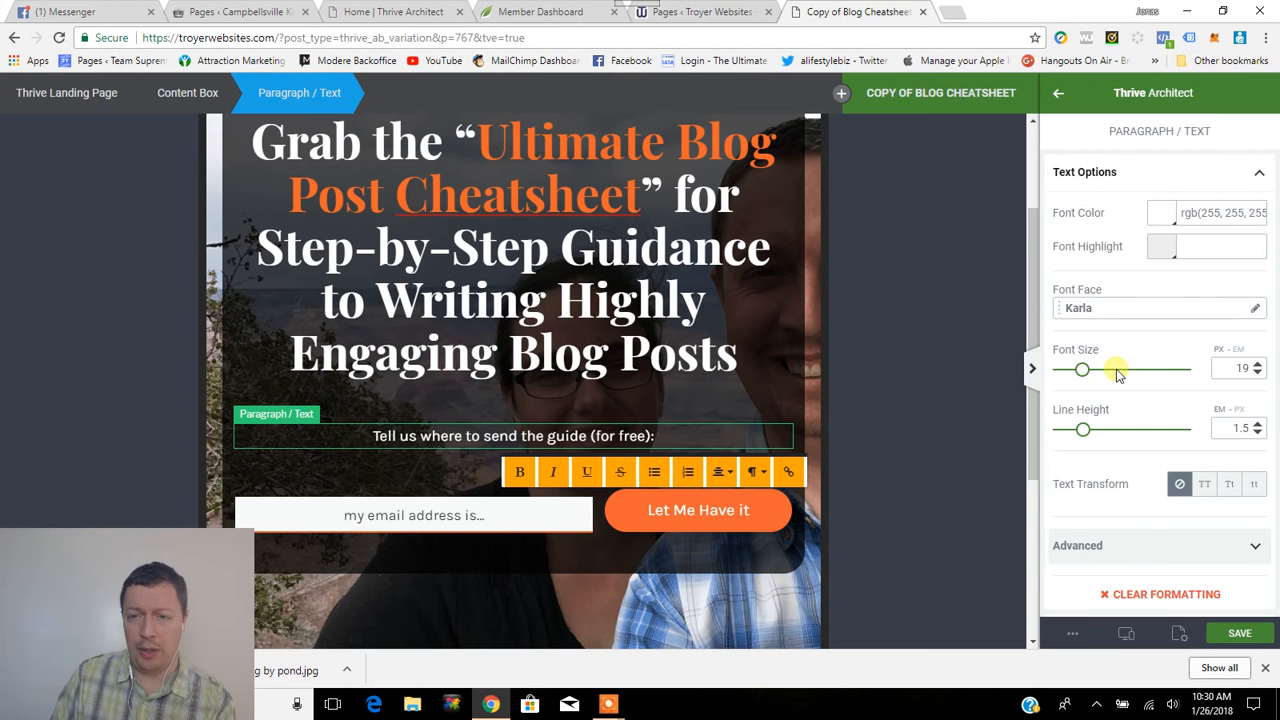
scroll(1162, 410, "down", 5)
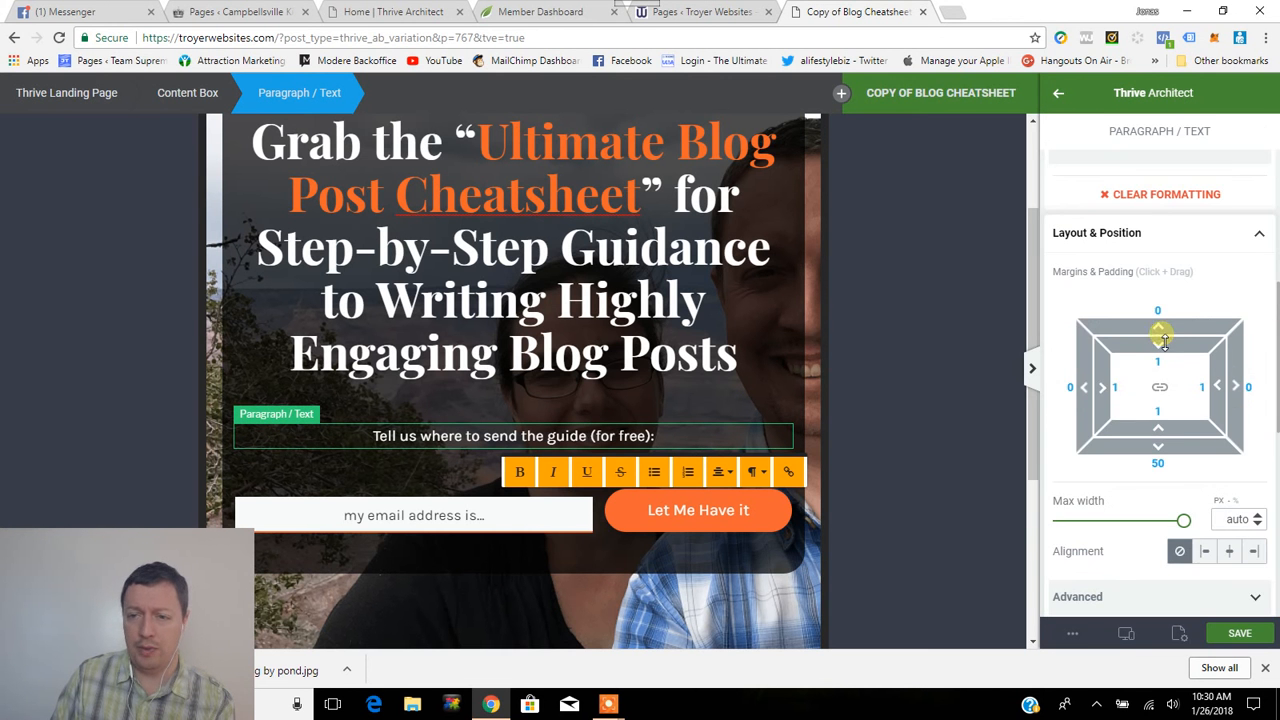
left_click_drag(1160, 325, 1172, 381)
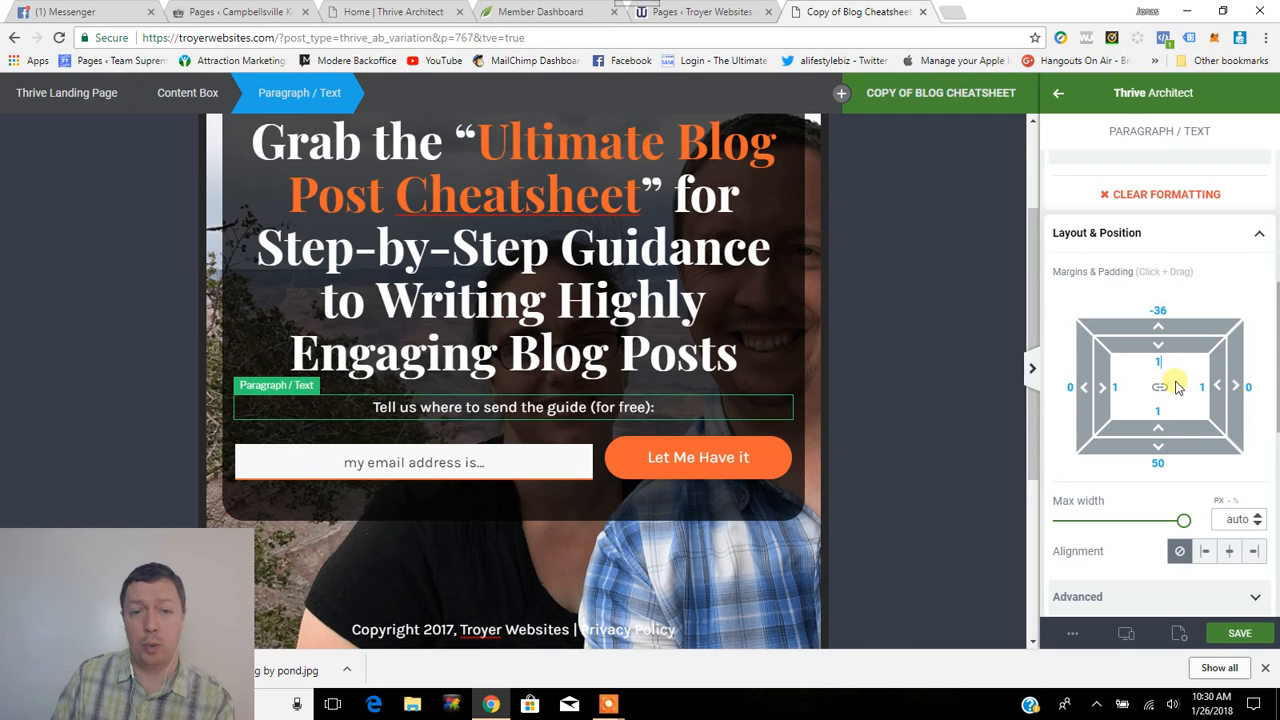
Reduce the footer copyright line's top margin to 24 in the tablet view.
scroll(702, 428, "down", 3)
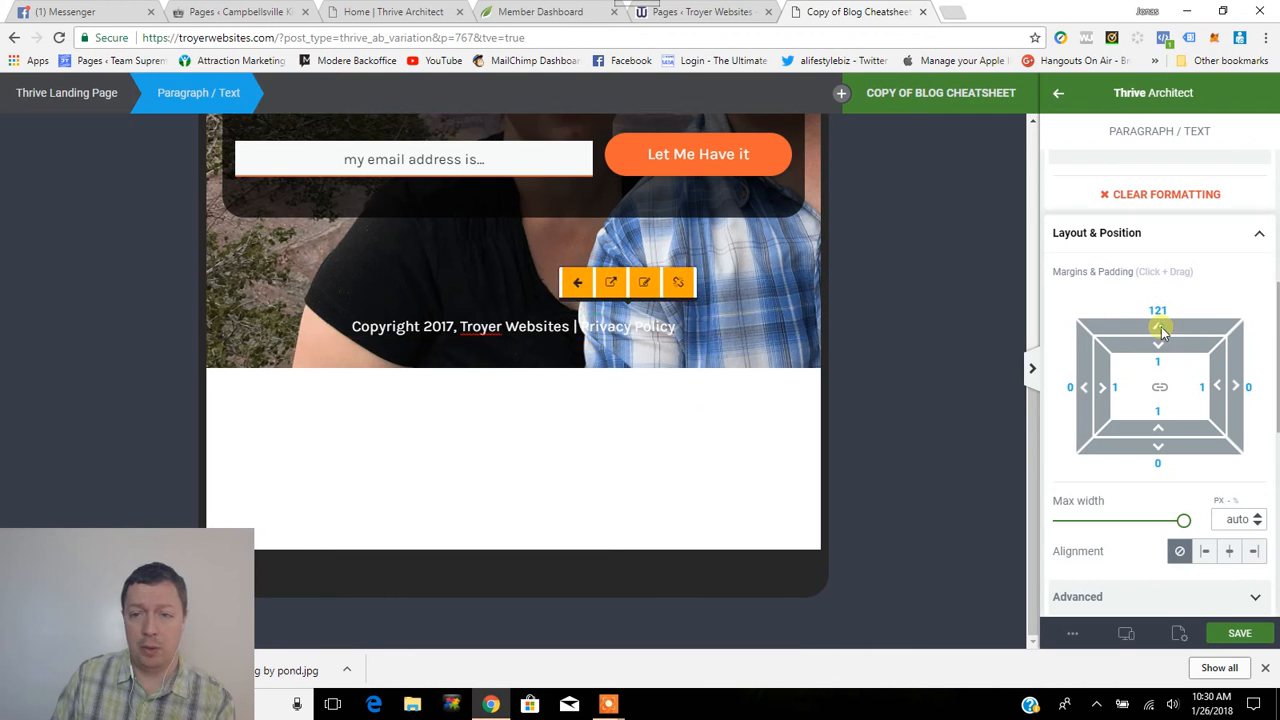
left_click_drag(1161, 328, 1180, 470)
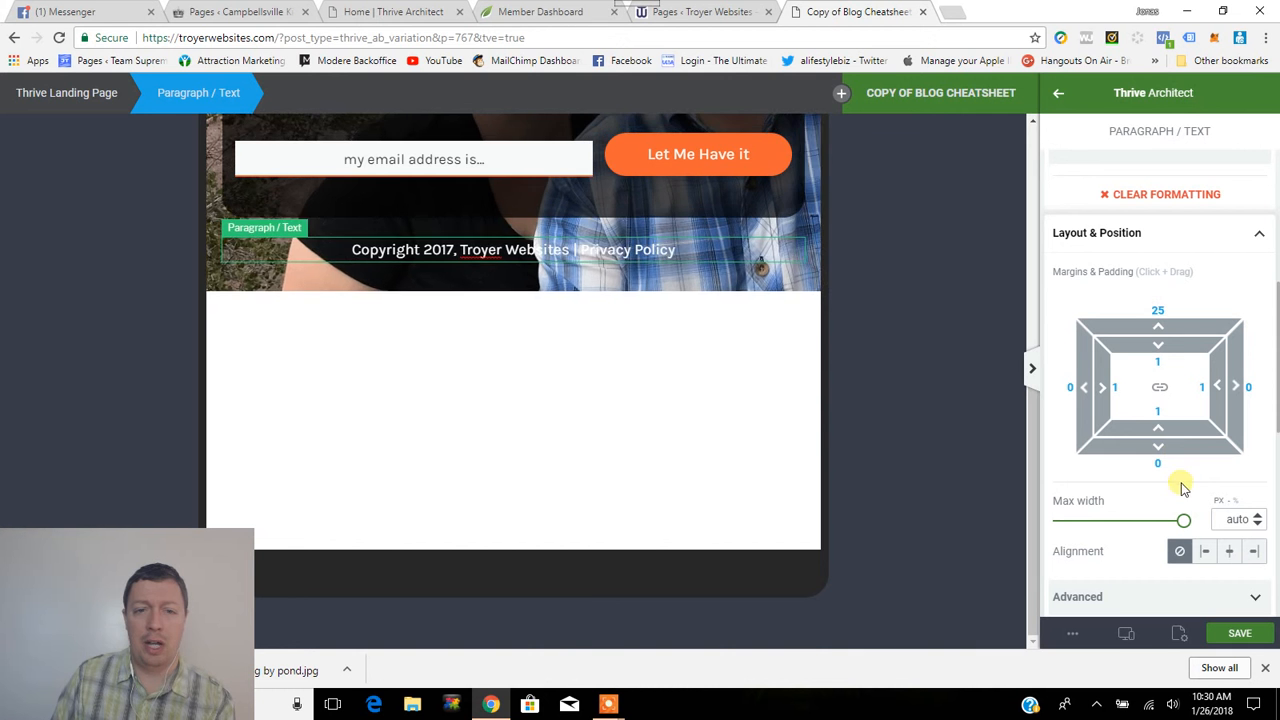
scroll(764, 351, "up", 5)
scroll(804, 325, "up", 1)
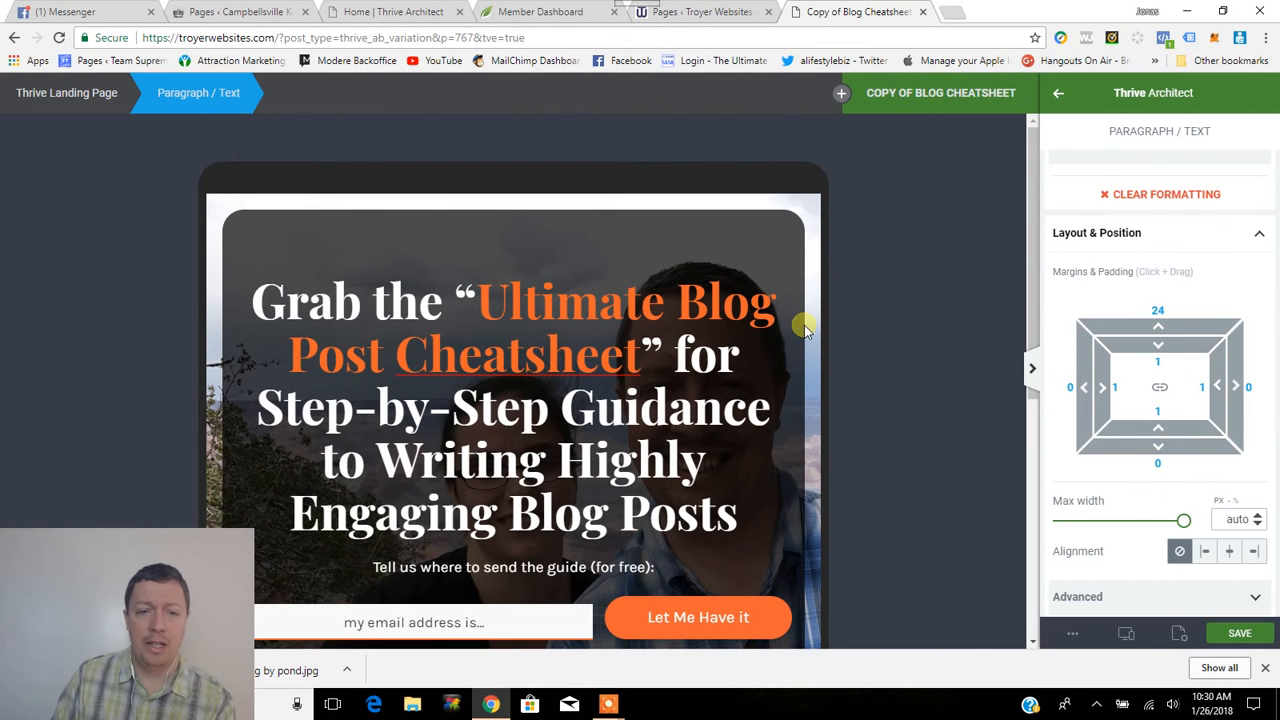
Reduce the main heading's font size to 49 px in the tablet view and check the resulting page layout.
left_click(759, 502)
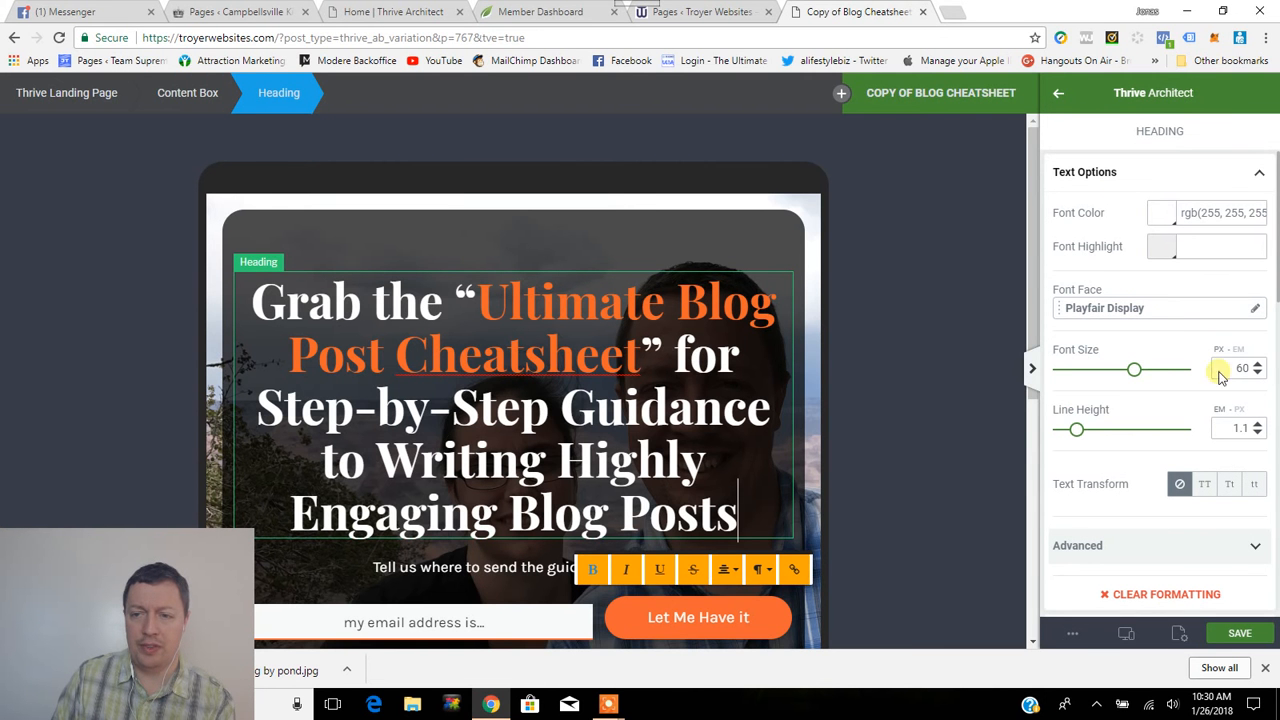
left_click(1137, 373)
left_click_drag(1137, 376, 1122, 381)
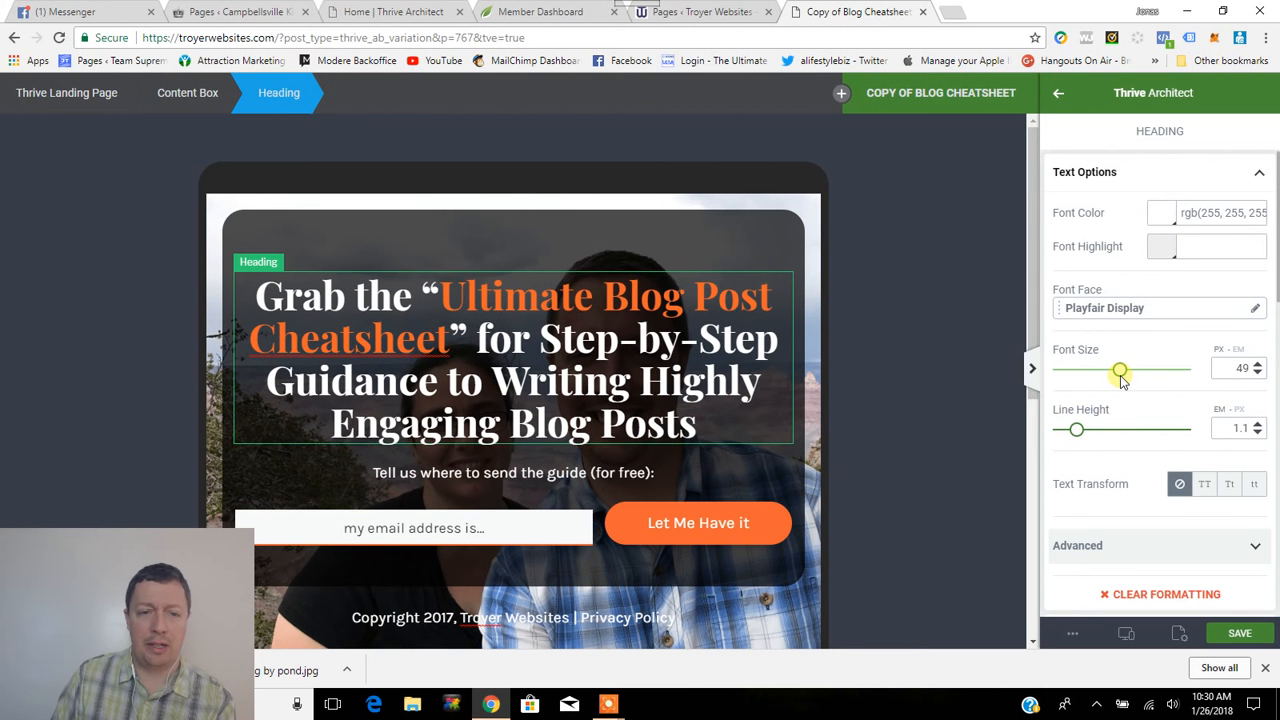
scroll(697, 360, "down", 2)
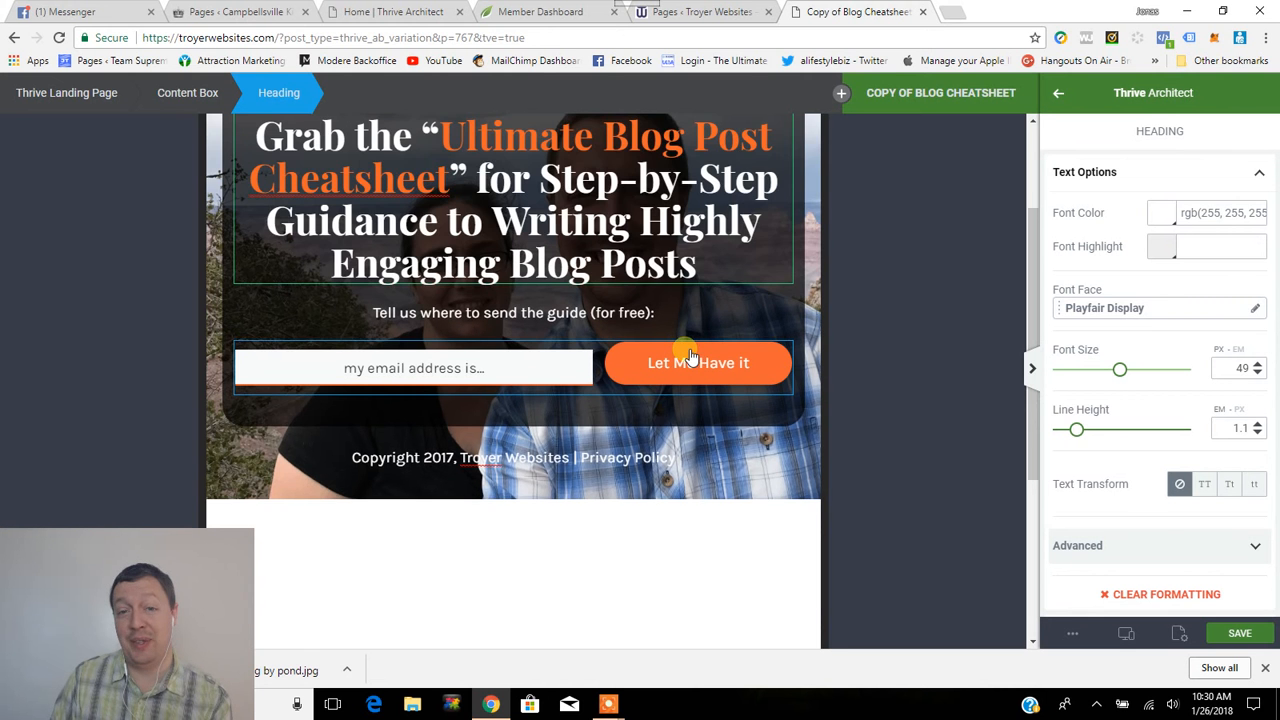
scroll(690, 375, "up", 2)
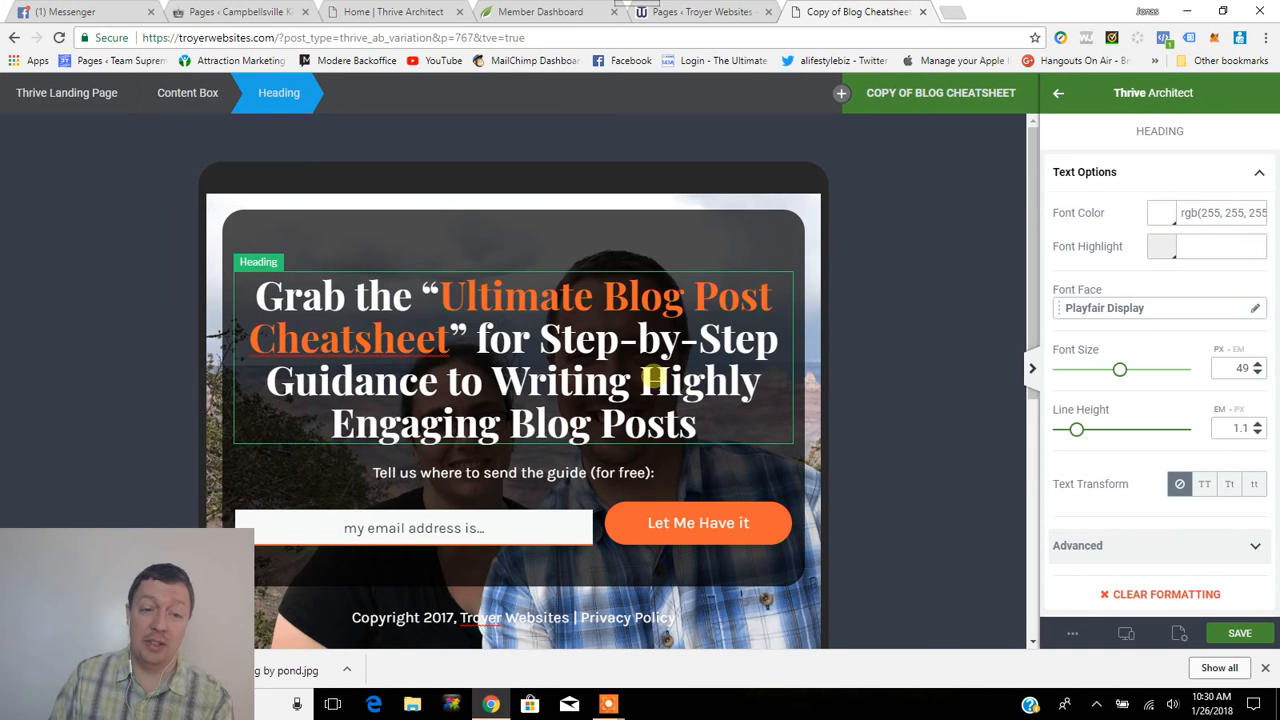
scroll(628, 400, "down", 2)
scroll(646, 395, "up", 2)
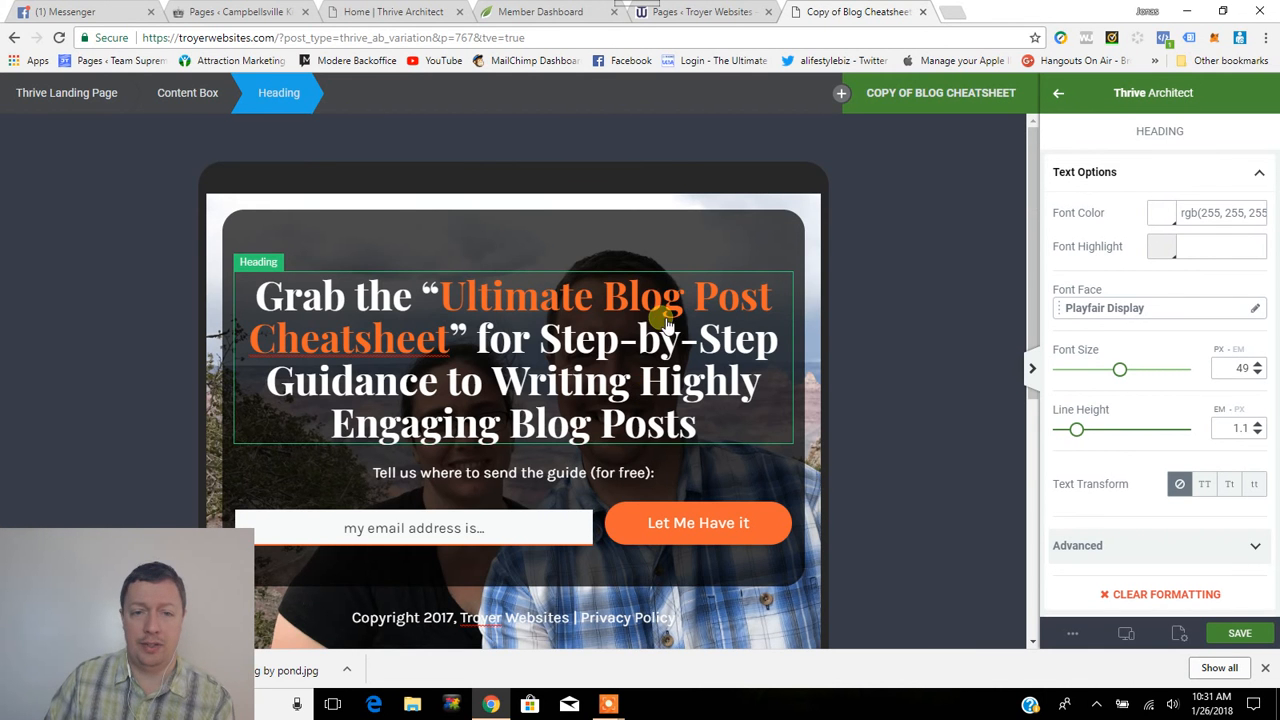
Set the Content Box's top margin to 38 in the tablet view, then save the page variation.
left_click(677, 228)
scroll(1157, 367, "down", 1)
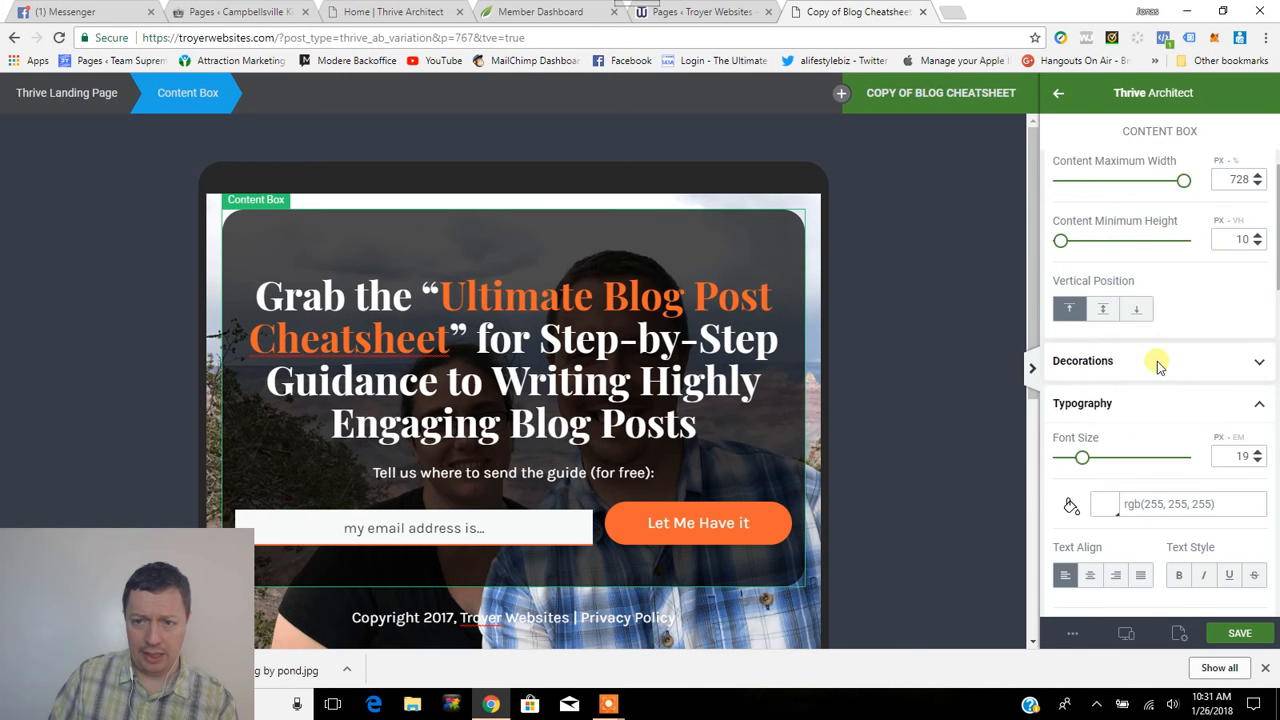
scroll(1157, 367, "down", 6)
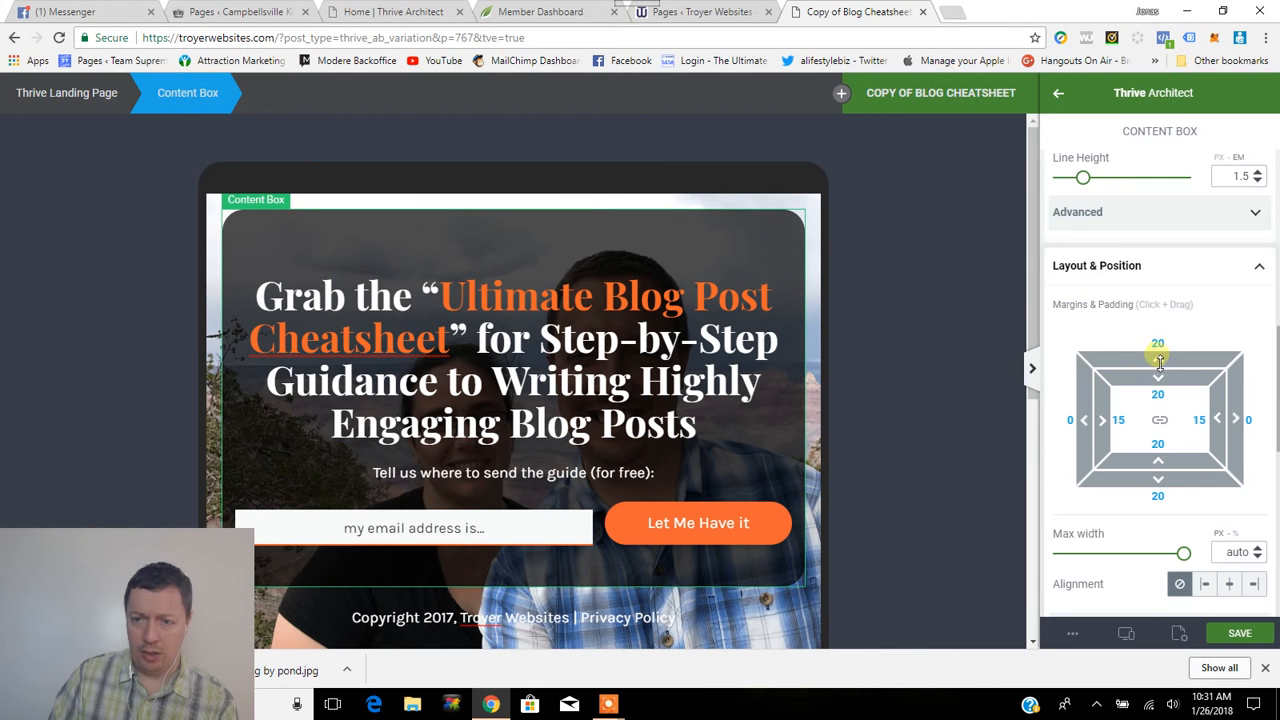
left_click_drag(1161, 365, 1160, 333)
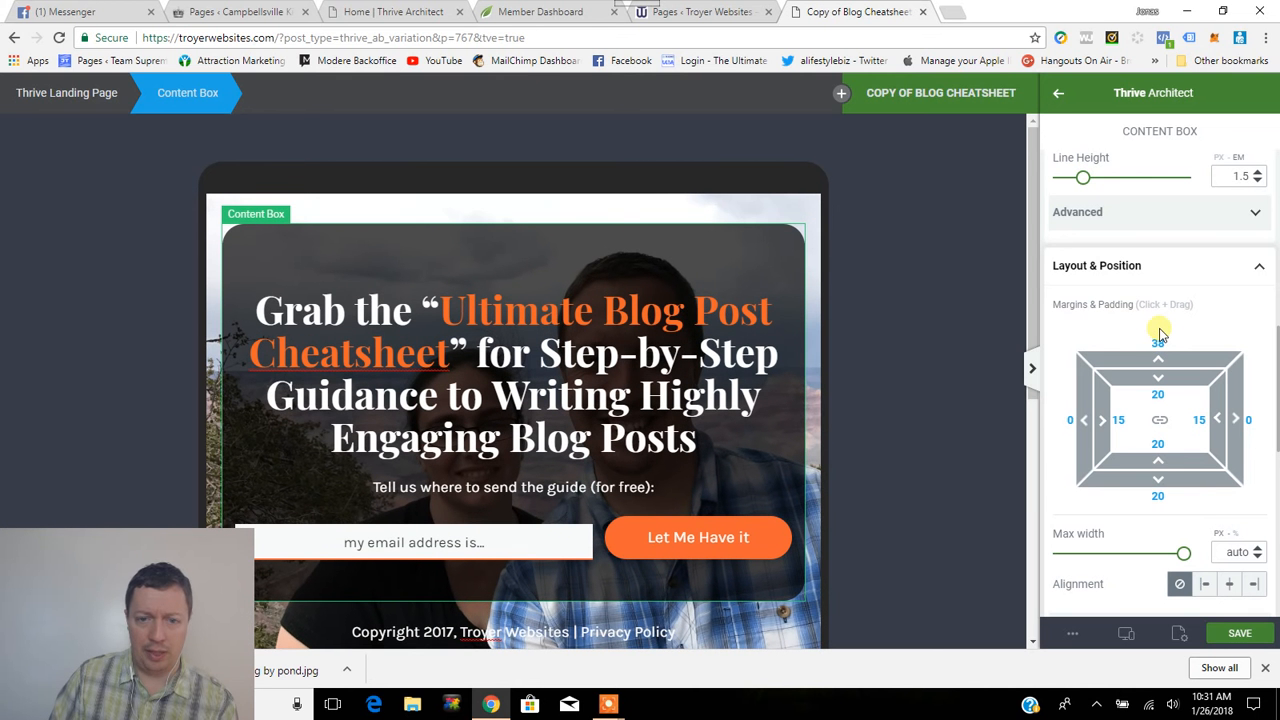
left_click(1240, 634)
left_click(1265, 669)
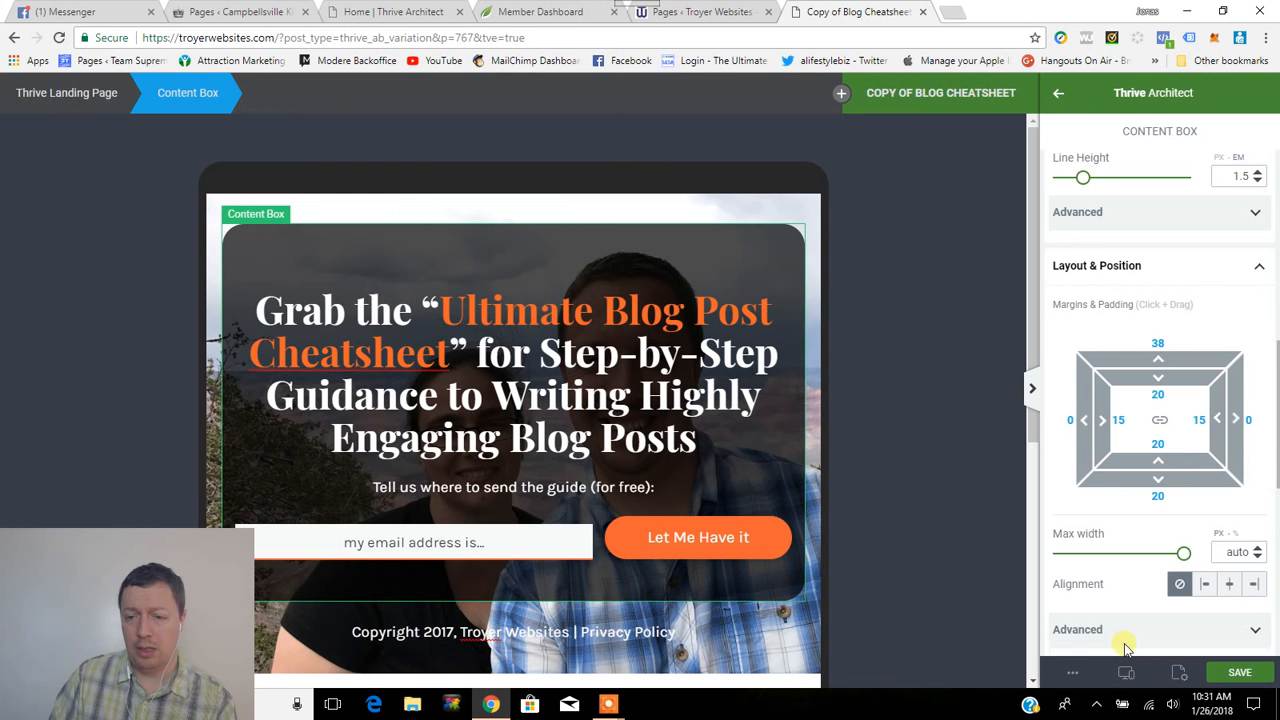
Switch the editor to the Mobile responsive view and check how the heading fits.
left_click(1128, 674)
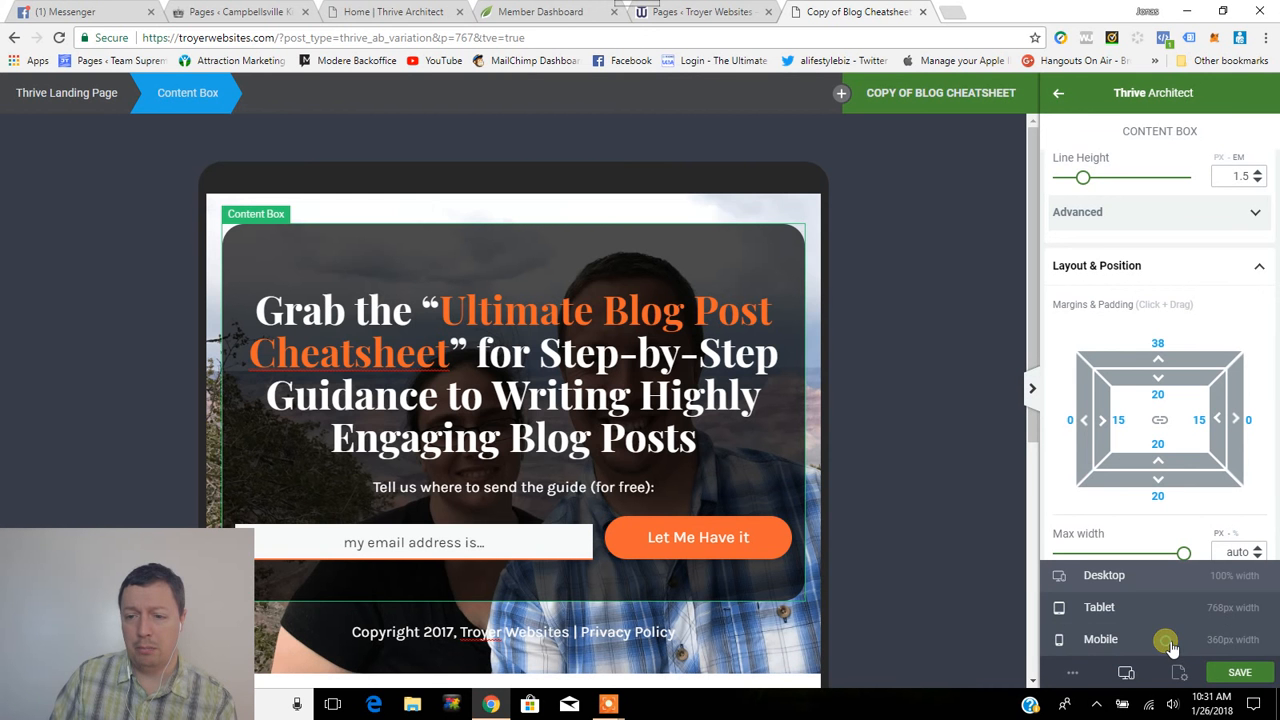
left_click(1168, 645)
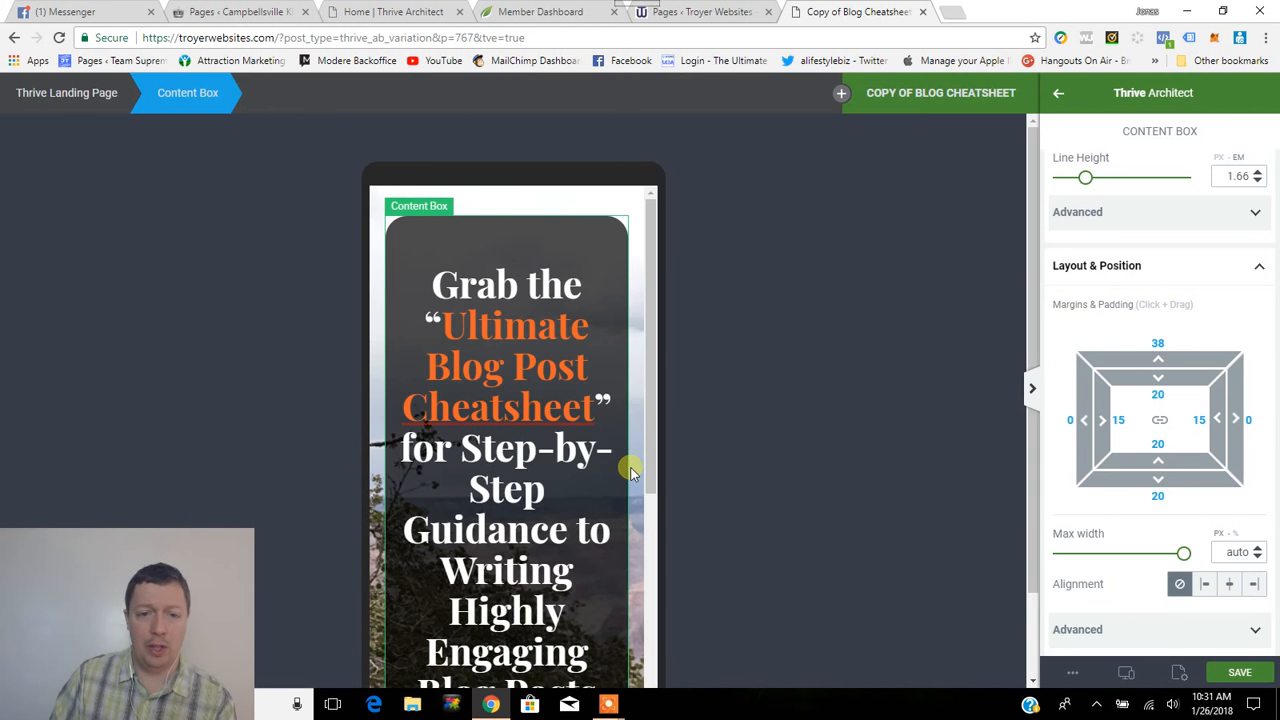
scroll(613, 443, "down", 1)
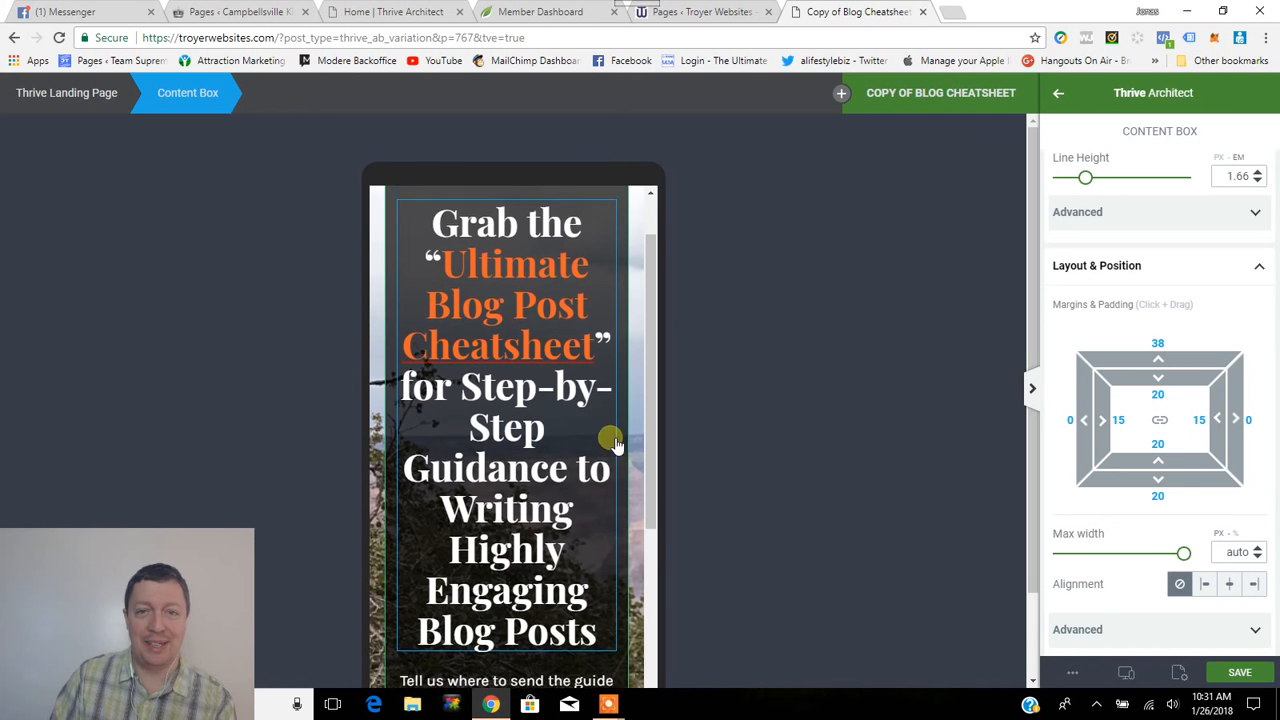
In the mobile view, set the main heading's font size to 29 px and its top margin to 9.
left_click(581, 534)
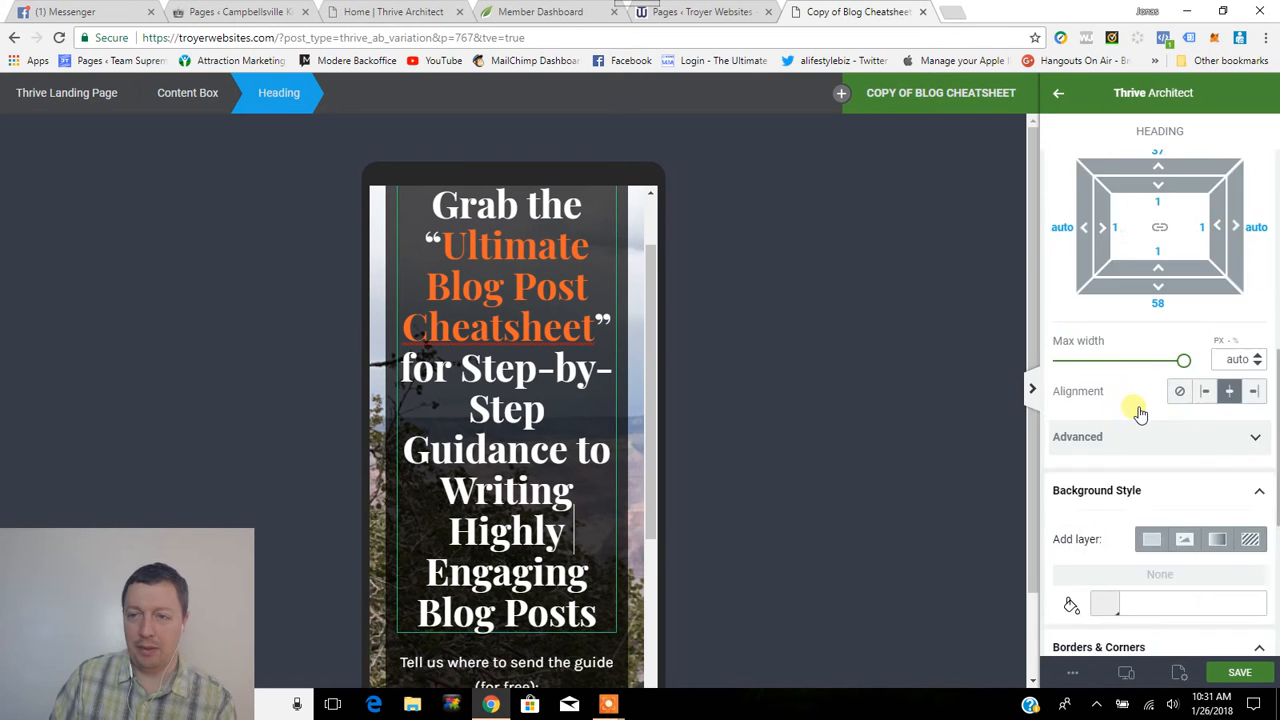
scroll(1140, 412, "up", 5)
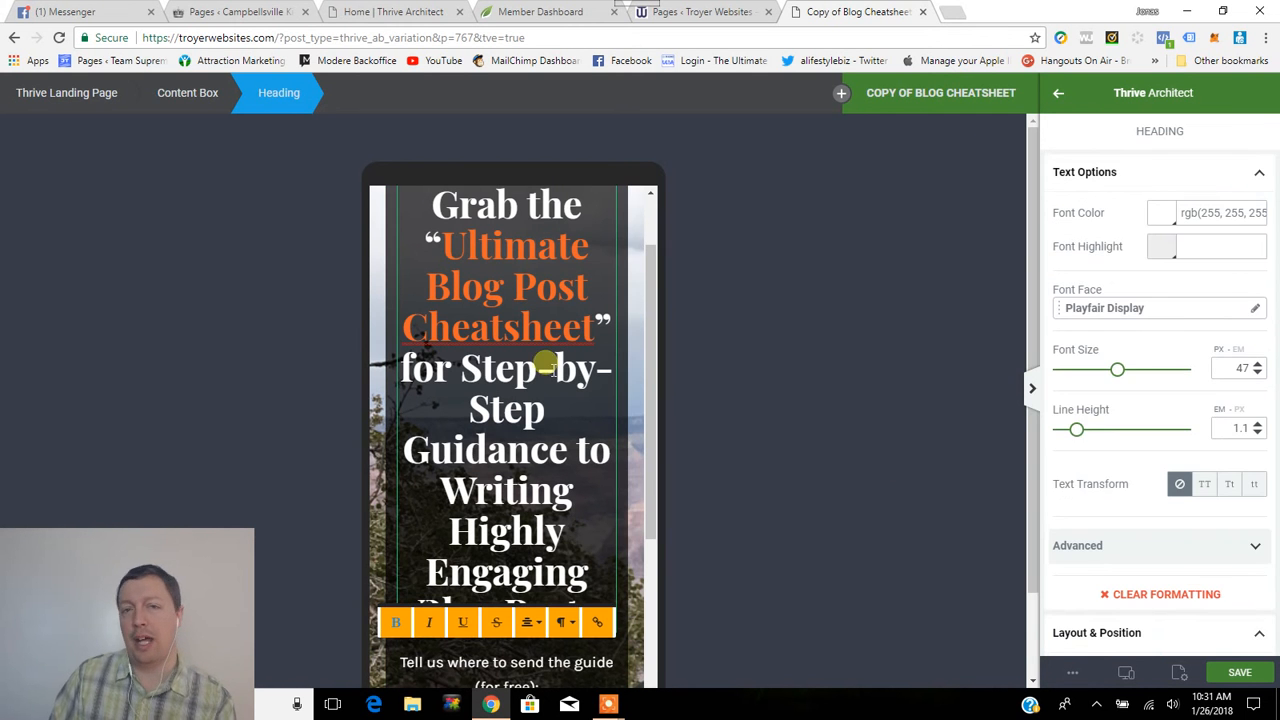
scroll(545, 365, "up", 1)
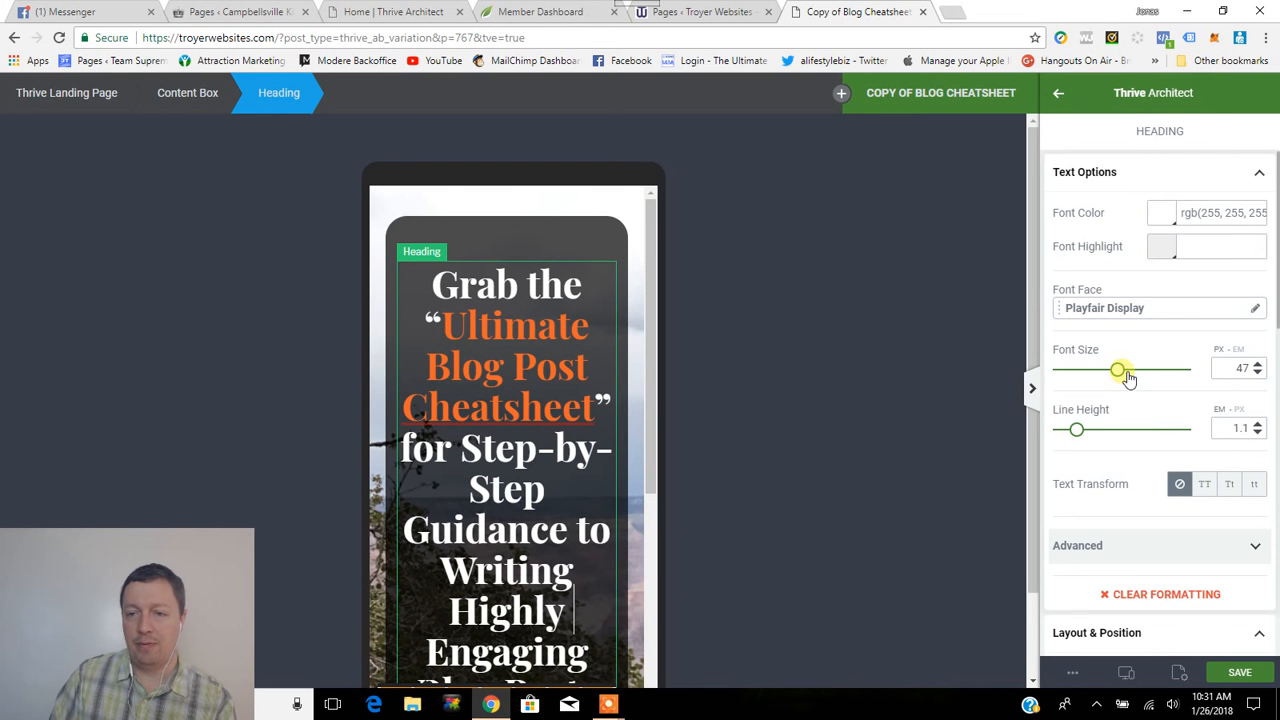
left_click_drag(1118, 373, 1100, 380)
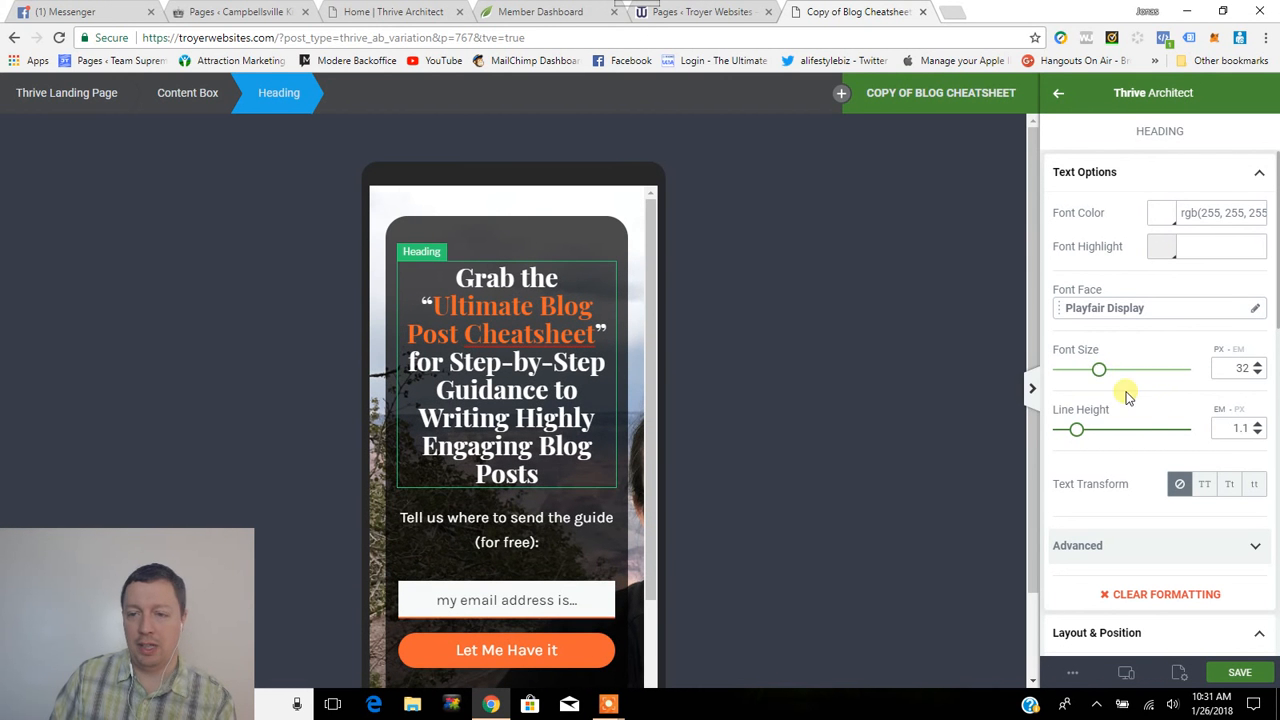
scroll(1151, 417, "down", 5)
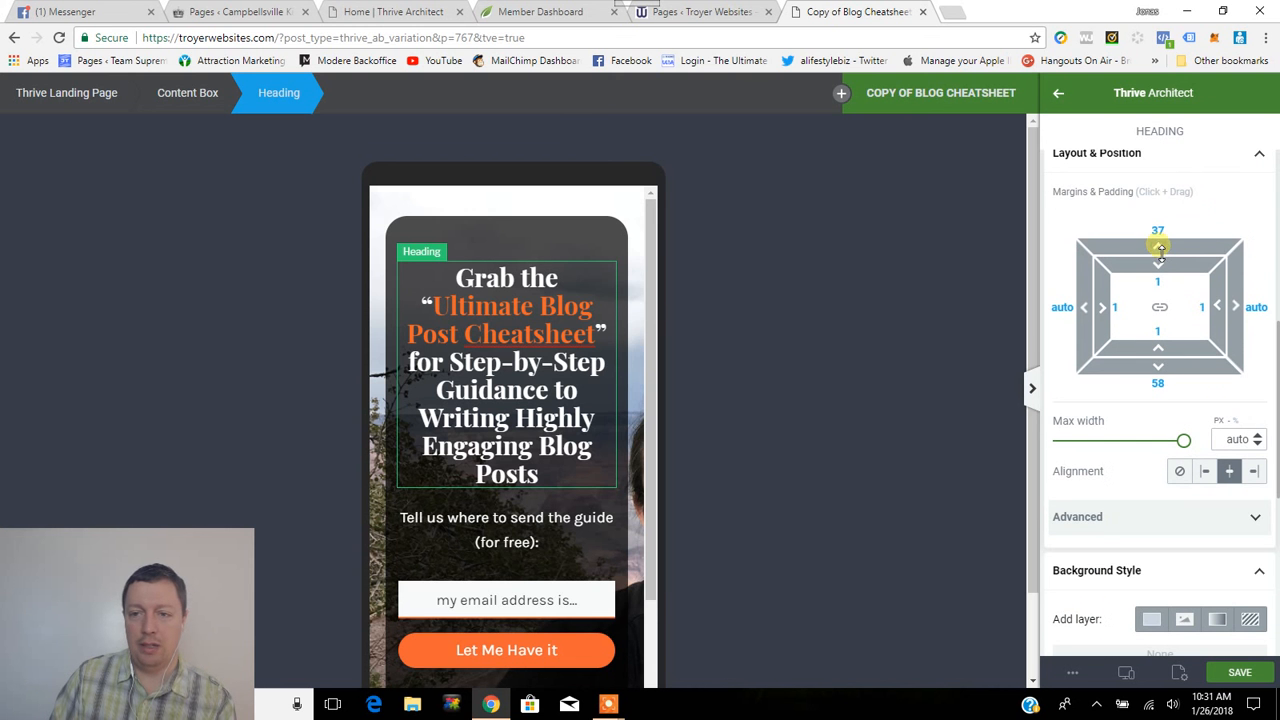
left_click_drag(1158, 247, 1157, 289)
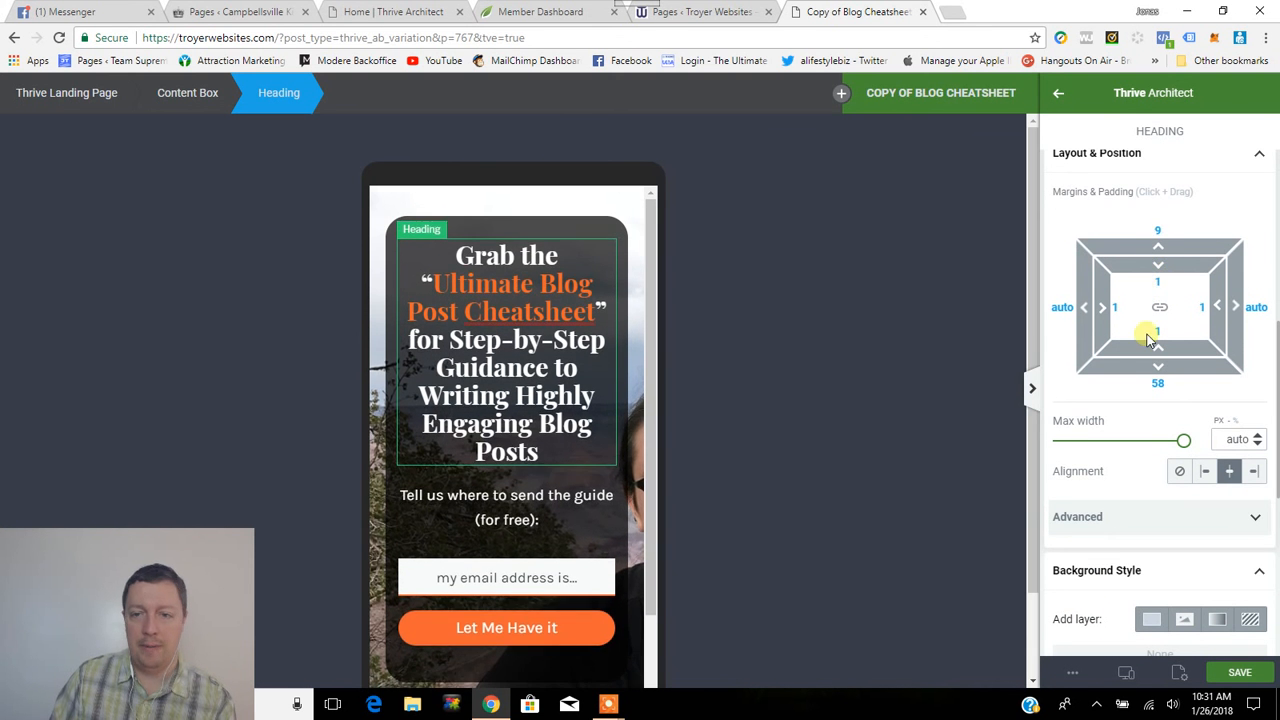
scroll(1146, 333, "up", 3)
scroll(1146, 333, "up", 3)
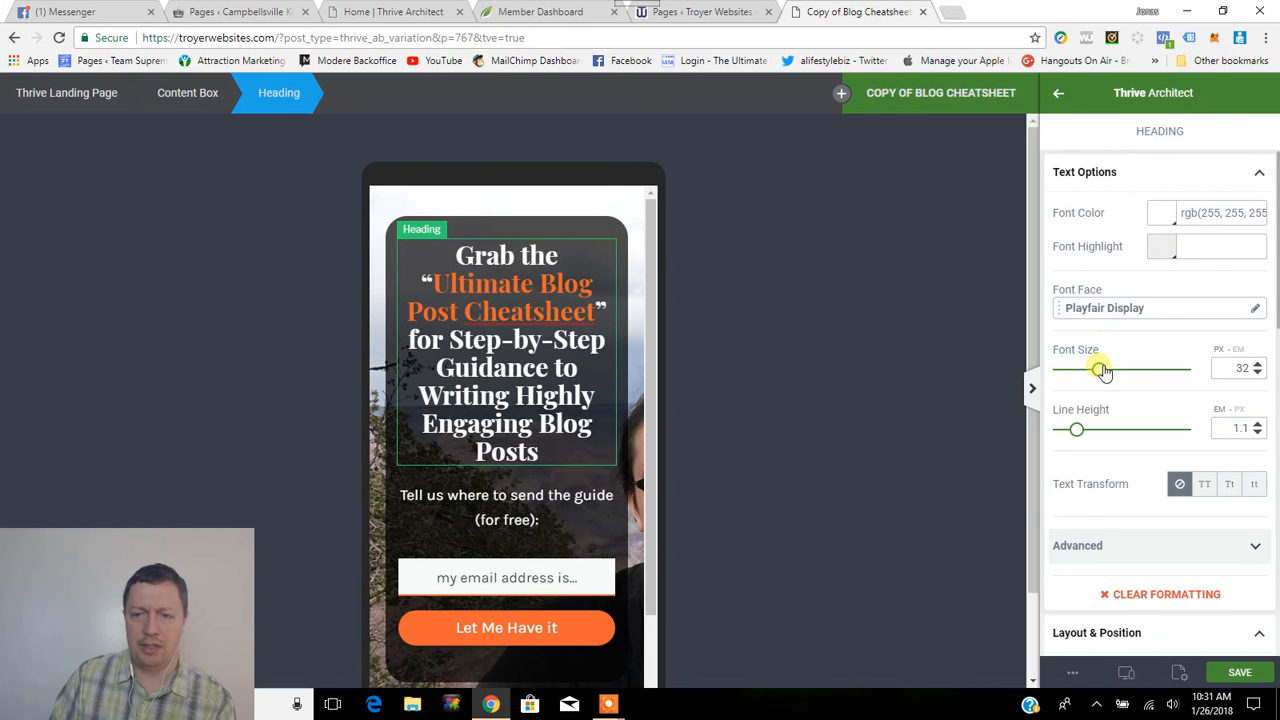
left_click_drag(1103, 372, 1100, 372)
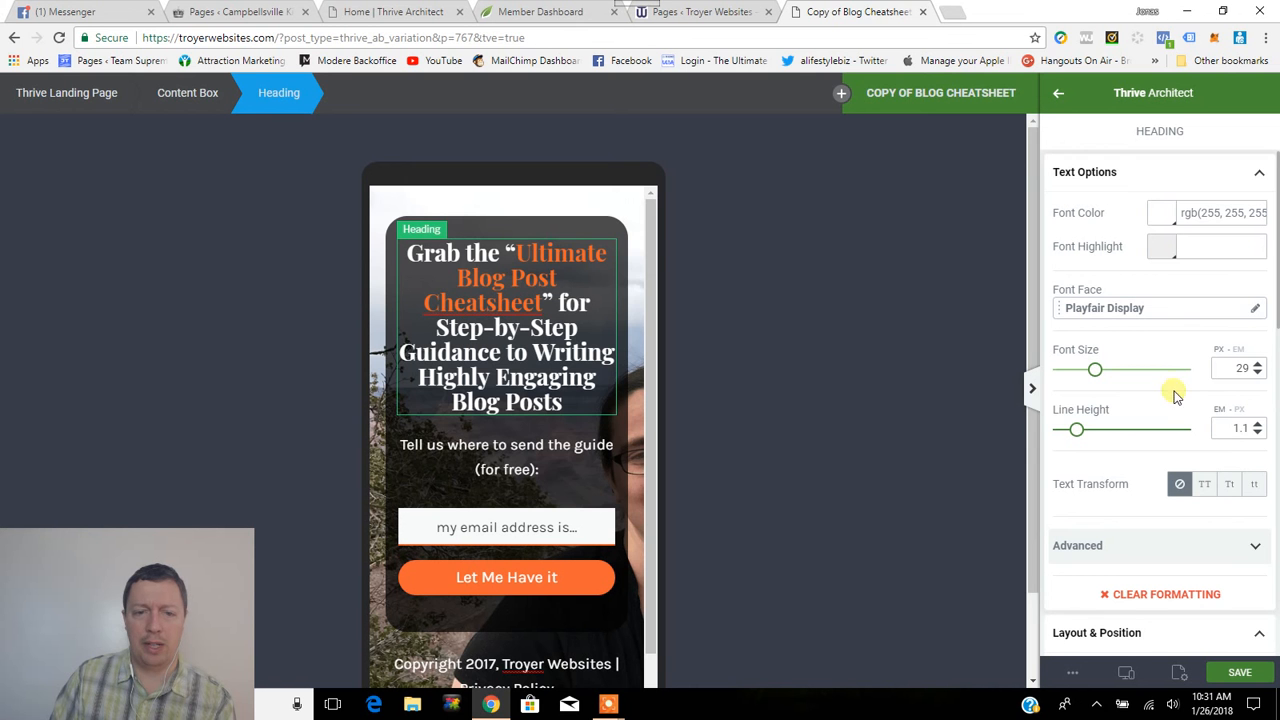
Reduce the font size of the mobile "Tell us where to send the guide (for free):" text to 14 px.
left_click(571, 467)
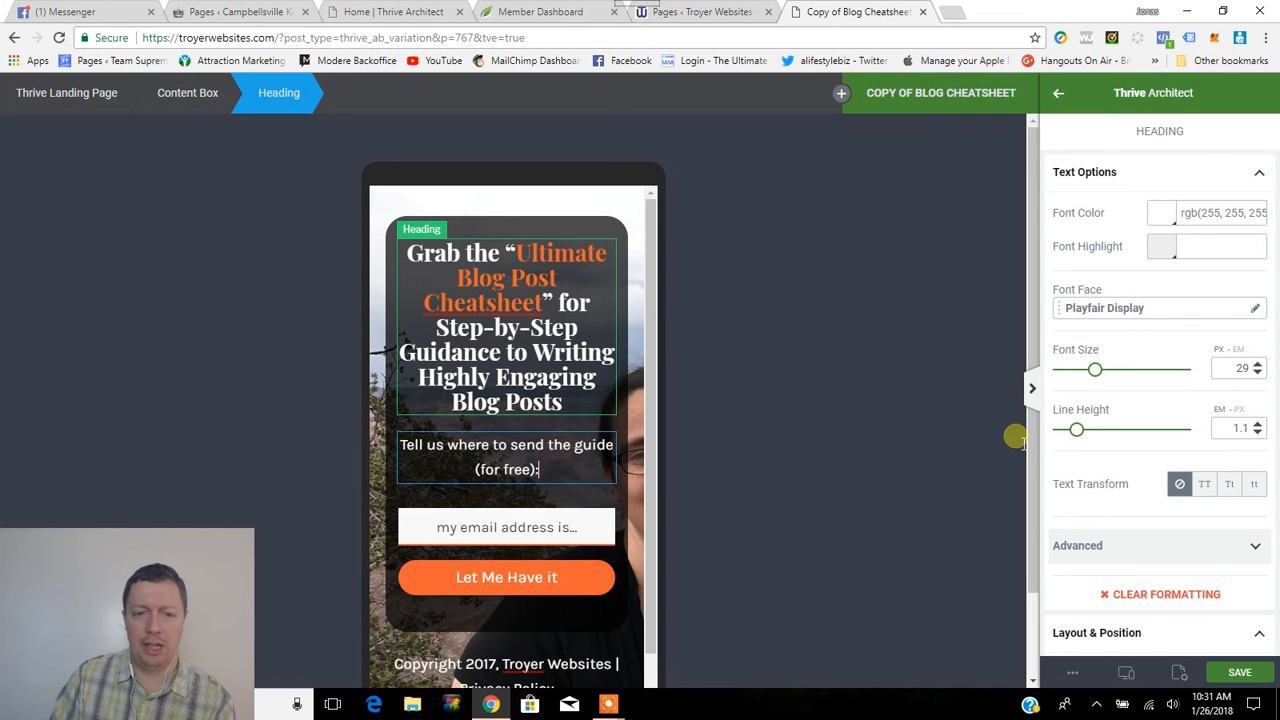
scroll(1160, 385, "down", 2)
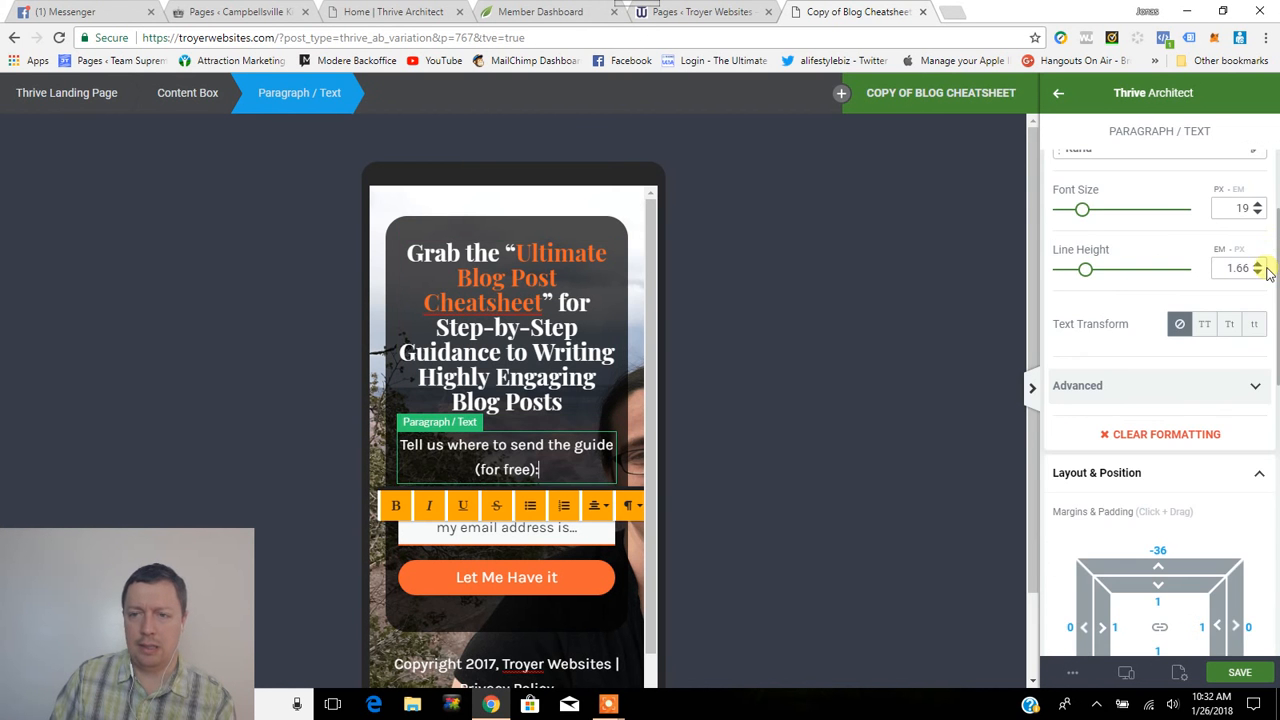
left_click(1257, 210)
left_click(1257, 210)
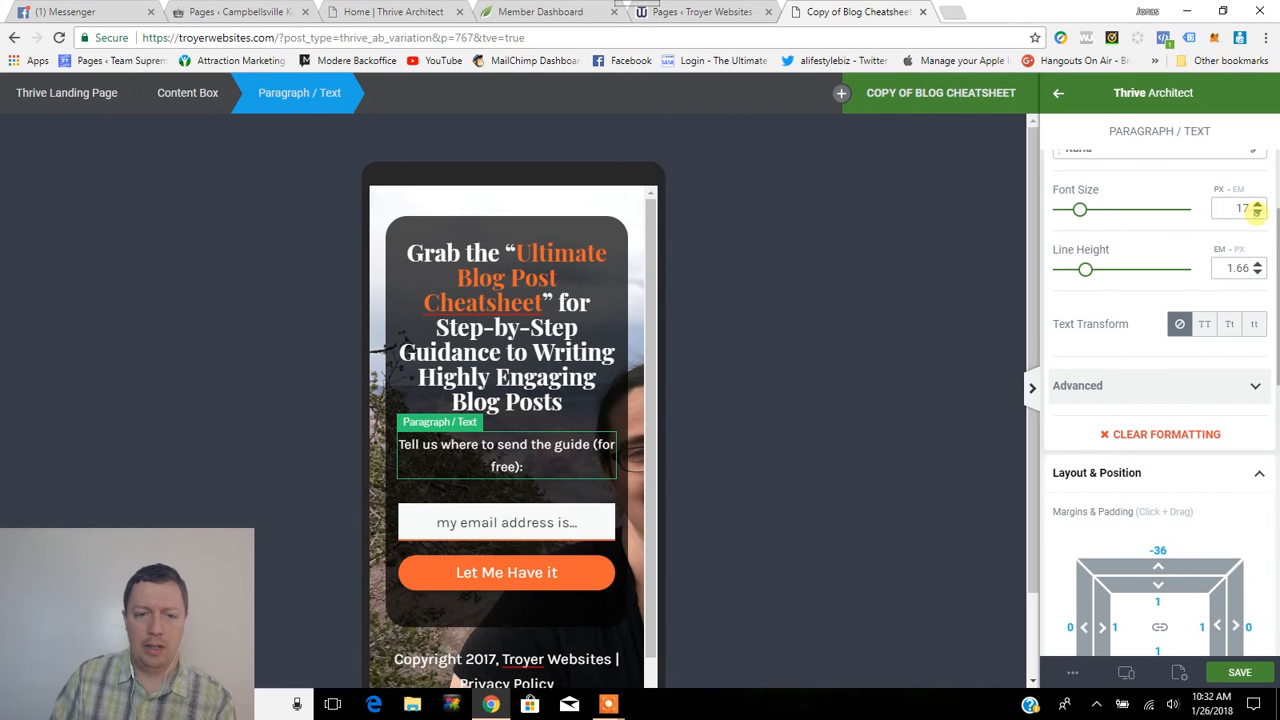
left_click(1257, 210)
left_click(1257, 212)
left_click(1258, 213)
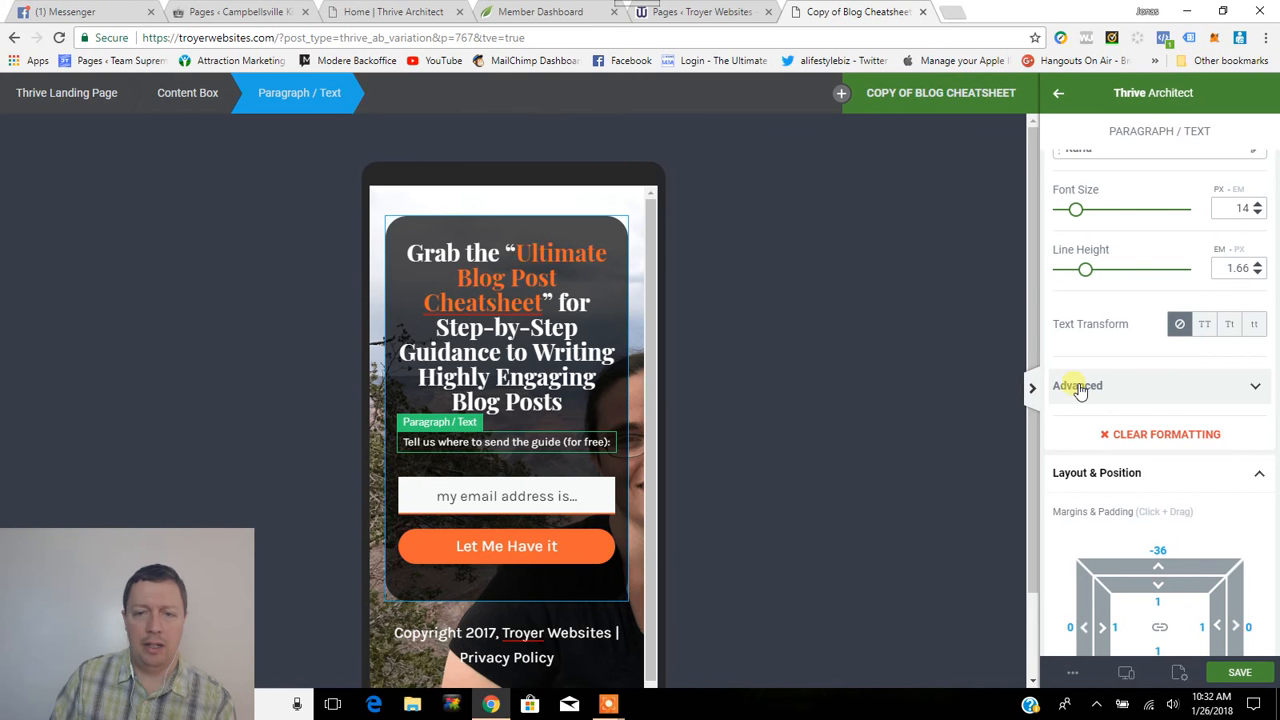
In the mobile view, set the Content Box's top margin to 22, top padding to 14, and bottom margin and bottom padding to 0.
left_click(1158, 436)
scroll(1160, 380, "down", 2)
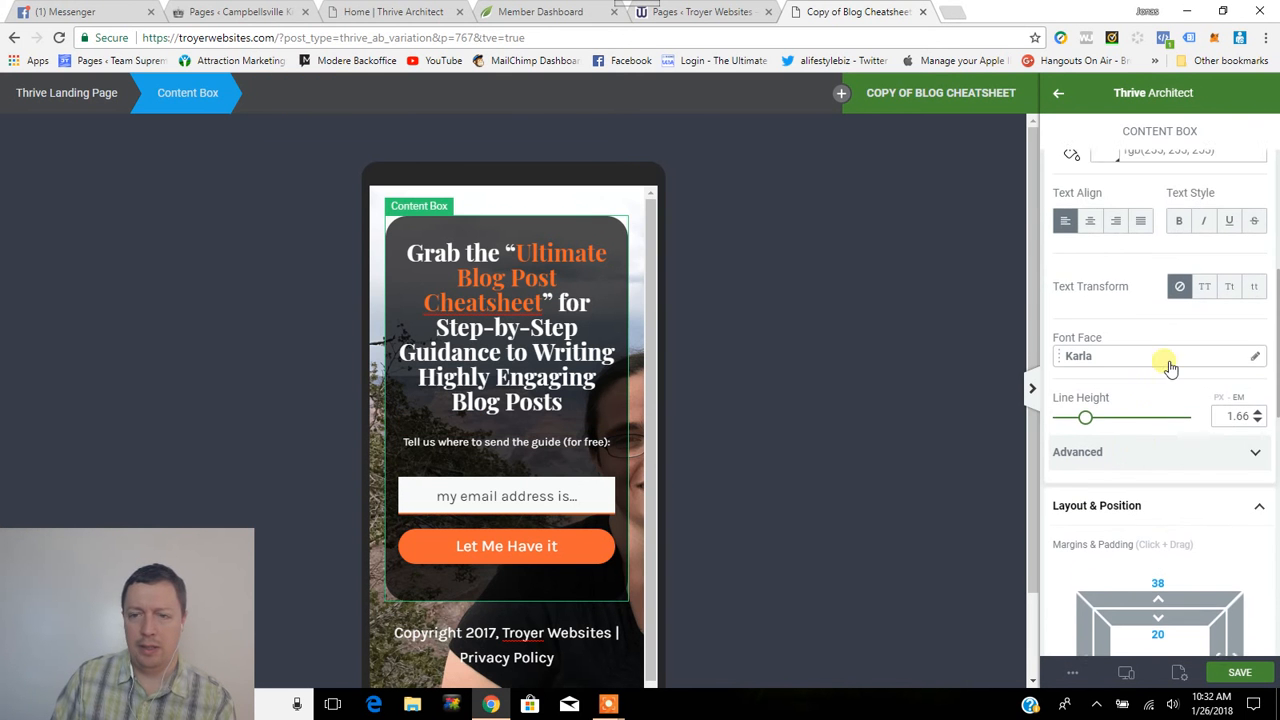
scroll(1154, 440, "down", 2)
scroll(1152, 452, "down", 1)
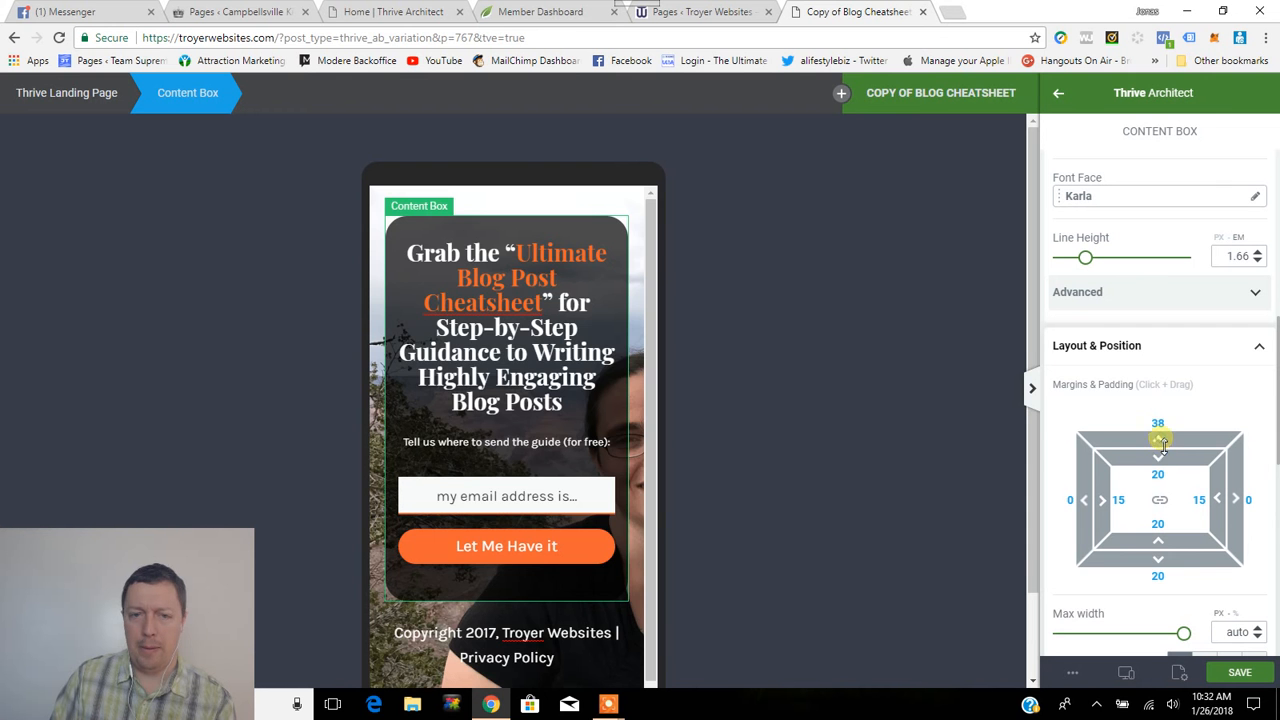
left_click_drag(1160, 442, 1160, 471)
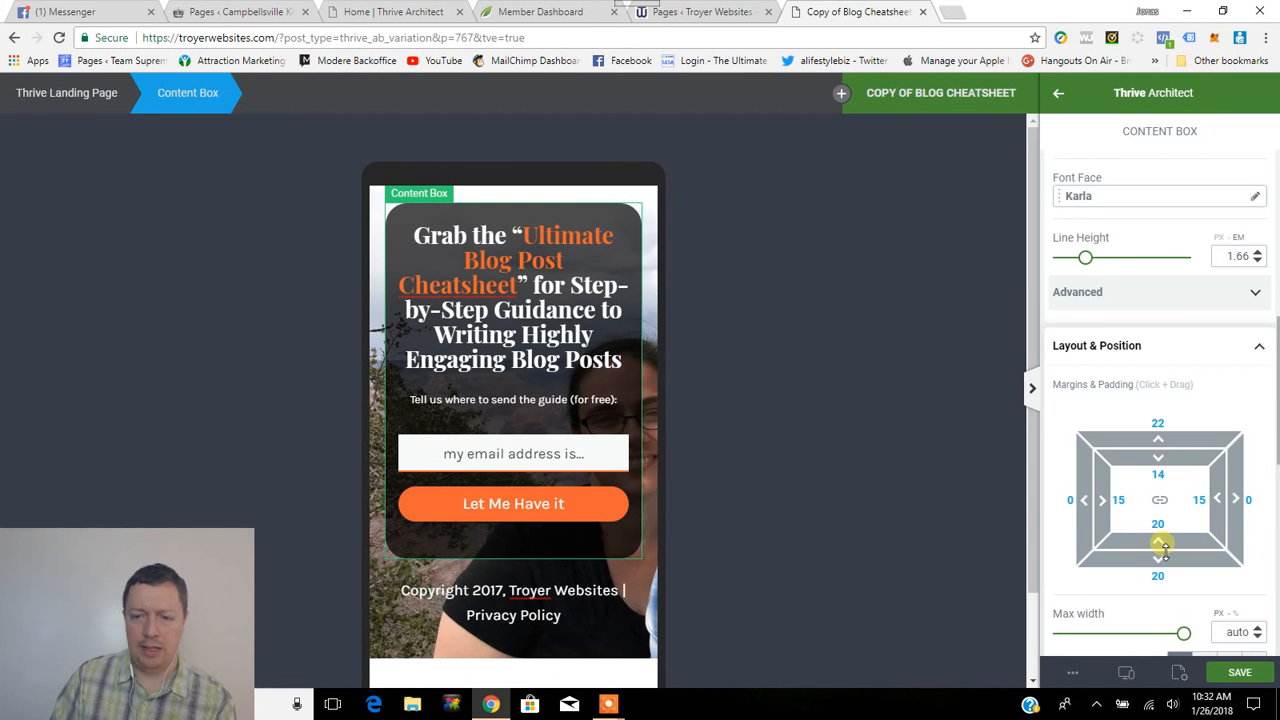
left_click_drag(1160, 545, 1200, 583)
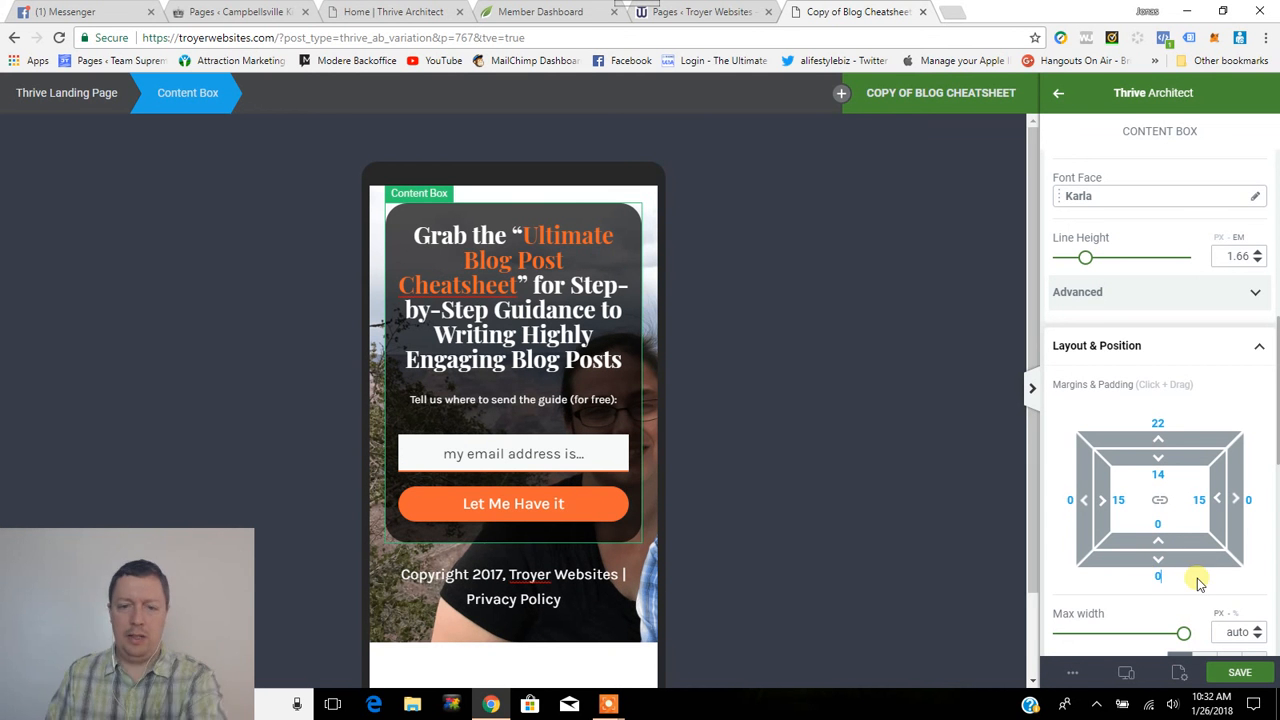
Edit the lead generation form's elements, setting the email input's top margin to 0 and bottom margin to 10, then save and close the form.
left_click(486, 494)
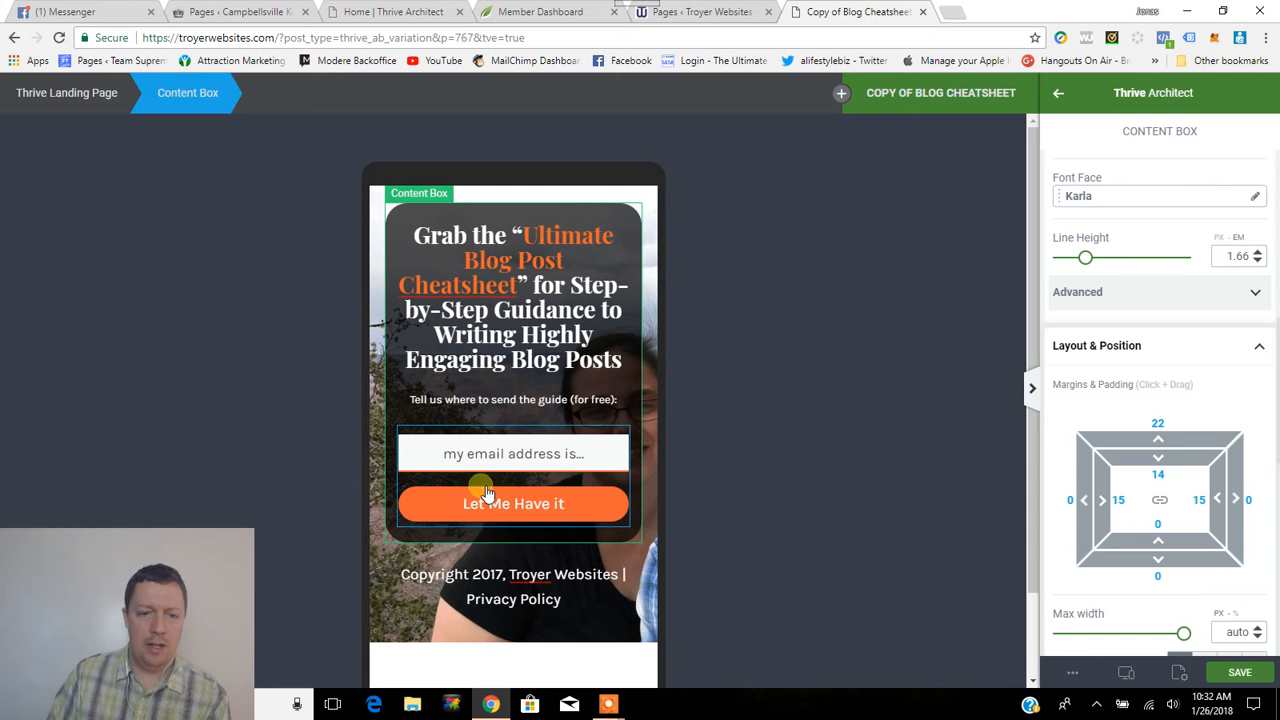
left_click(549, 468)
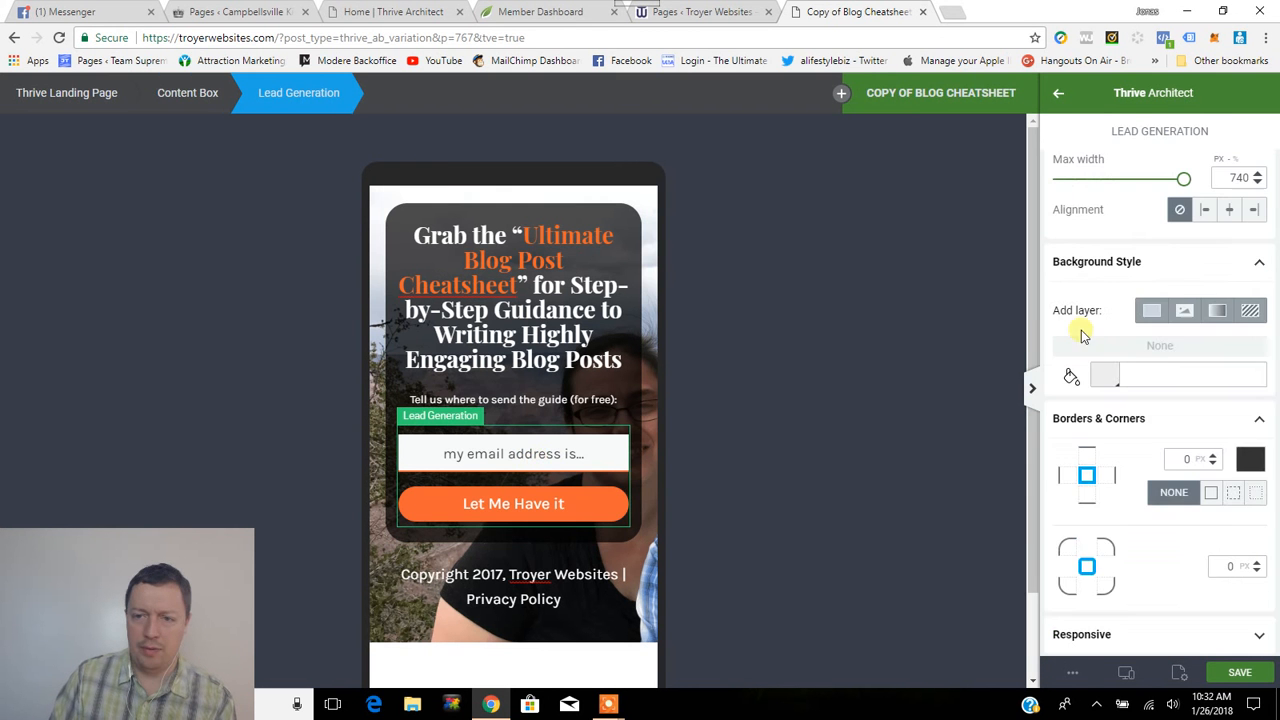
scroll(1180, 285, "up", 5)
left_click(1185, 284)
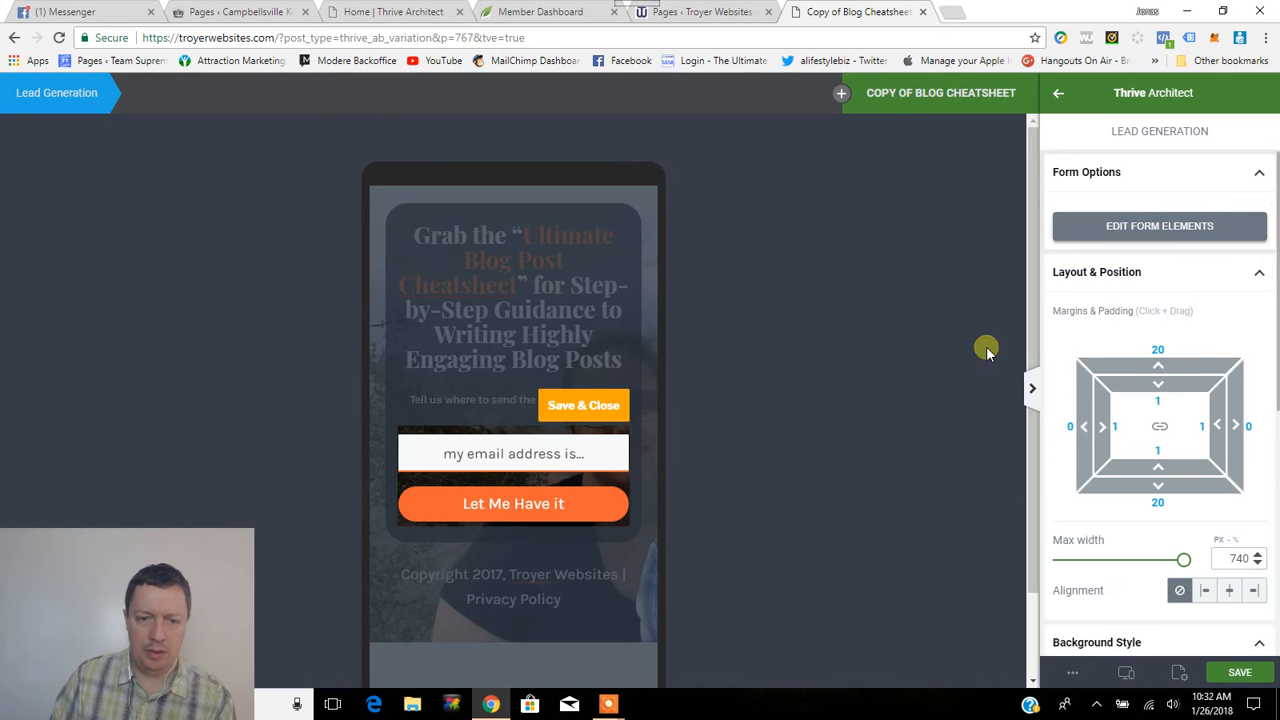
left_click(562, 462)
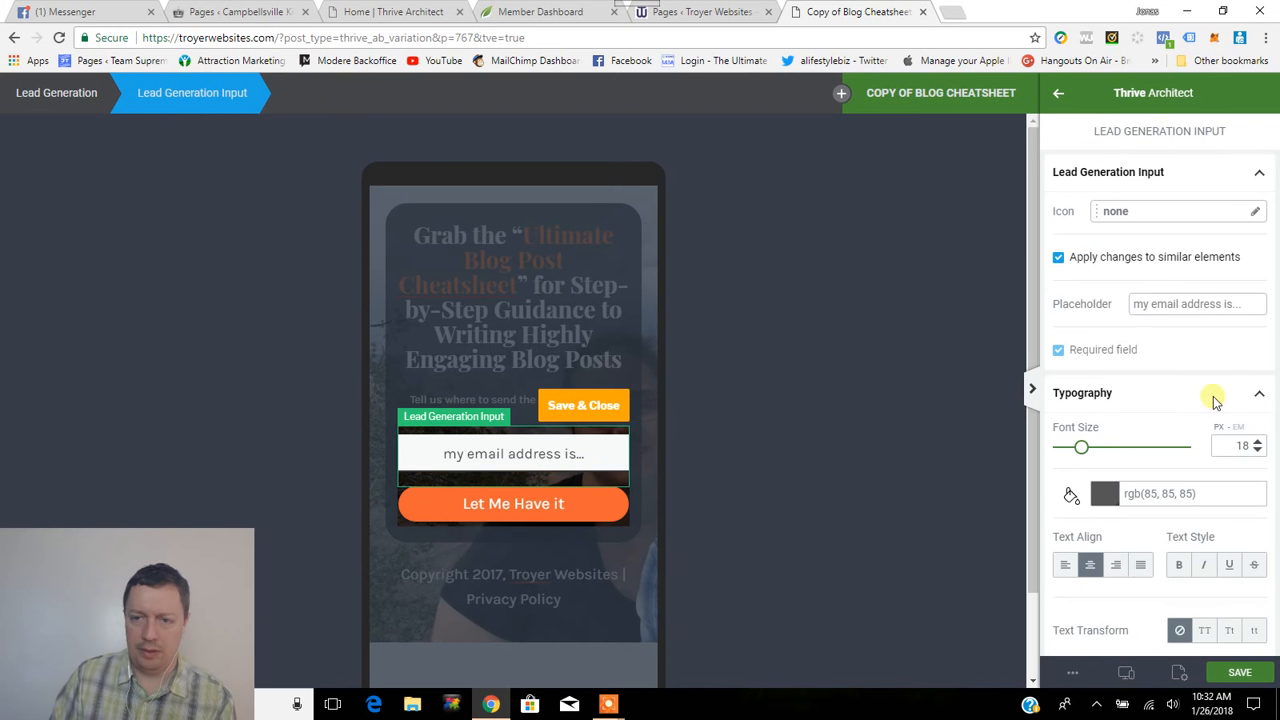
scroll(1165, 395, "down", 4)
scroll(1158, 397, "down", 2)
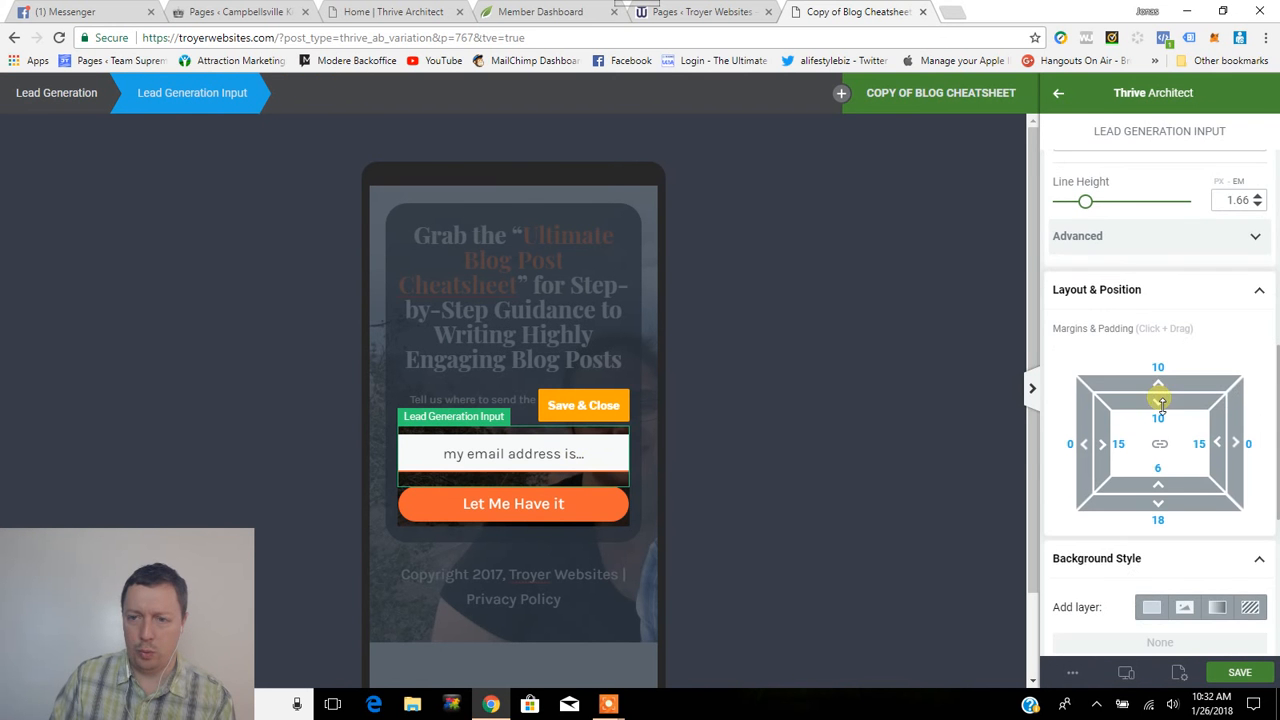
left_click_drag(1152, 371, 1202, 365)
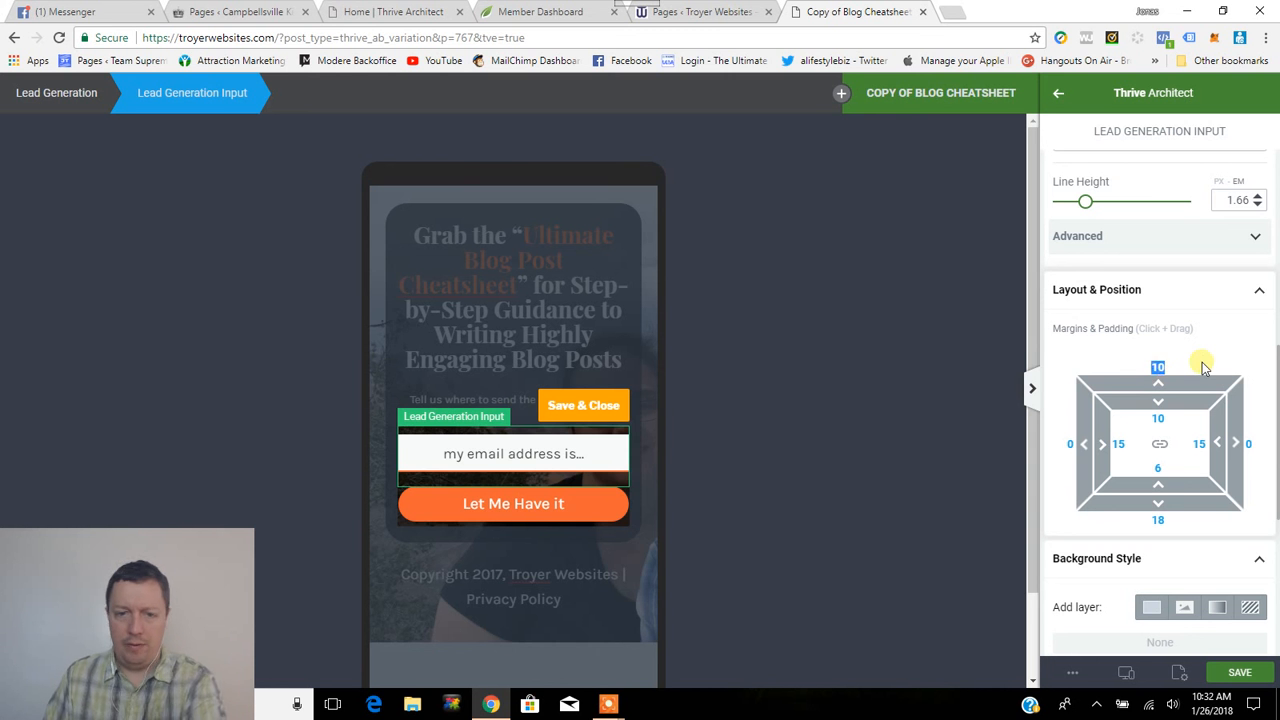
type("0")
left_click_drag(1147, 517, 1170, 533)
type("10")
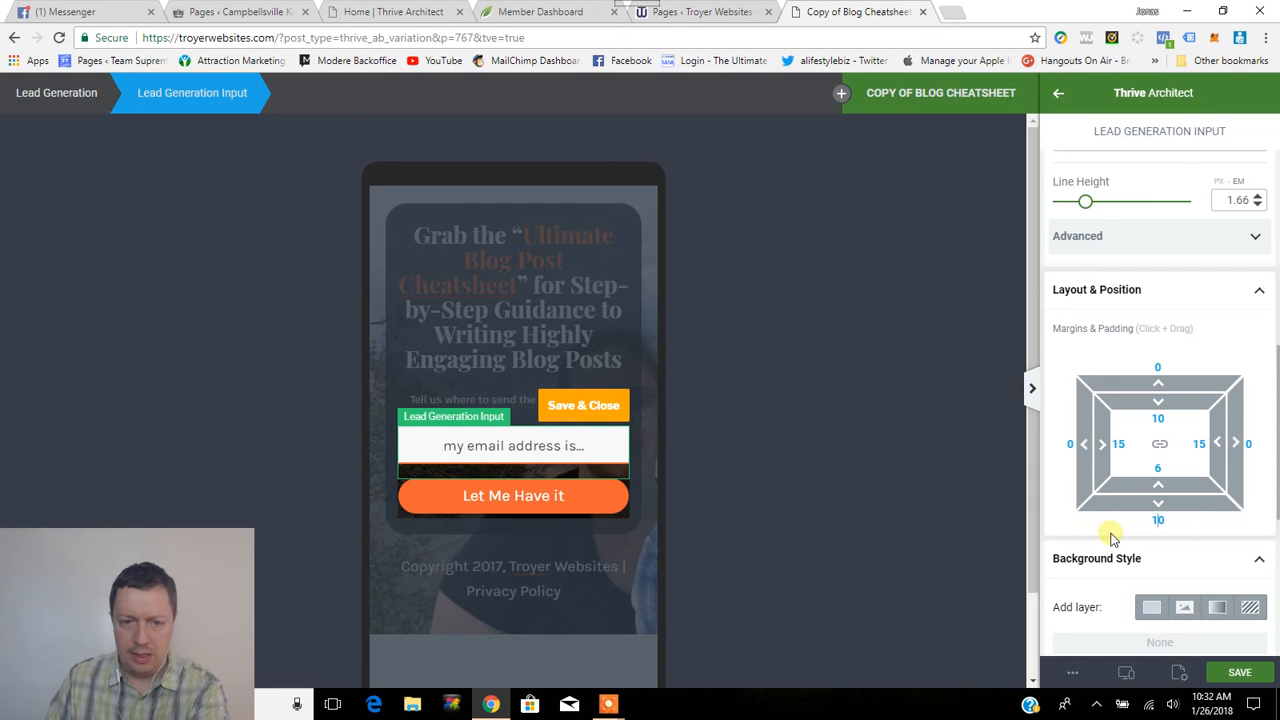
left_click(603, 408)
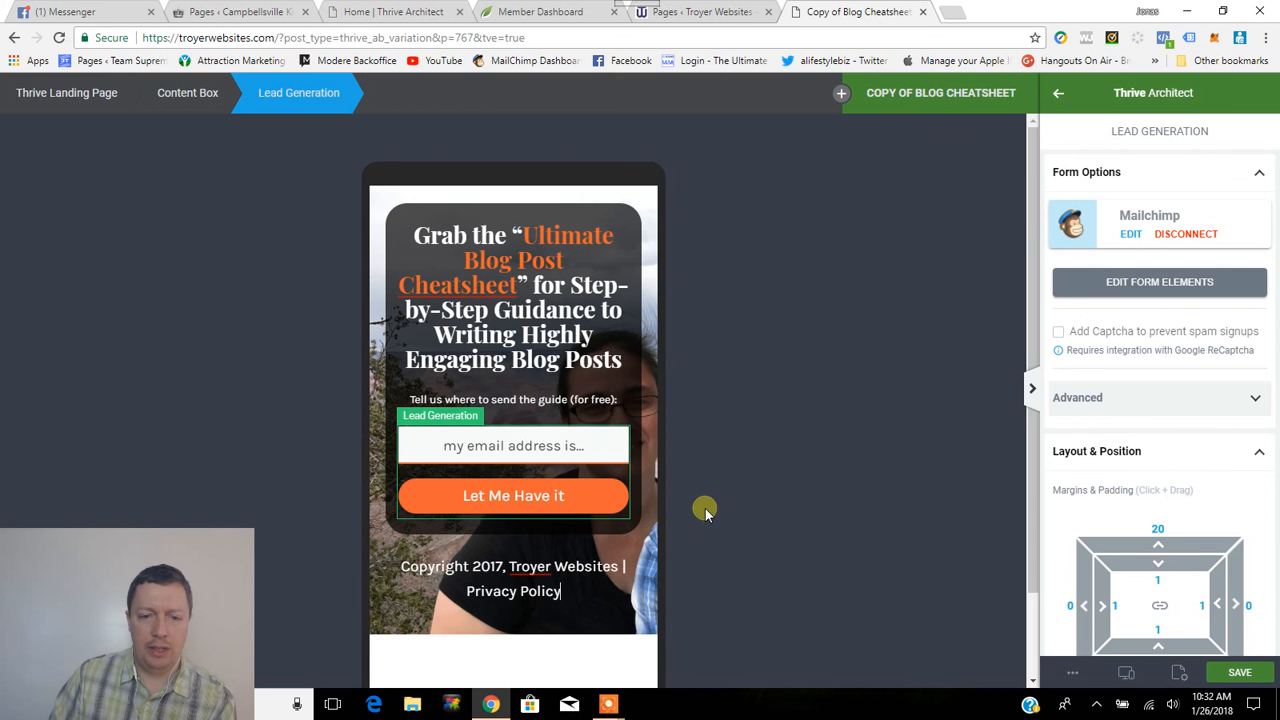
Reduce the font size of the footer's Privacy Policy link to 15 px in the mobile view.
left_click(563, 557)
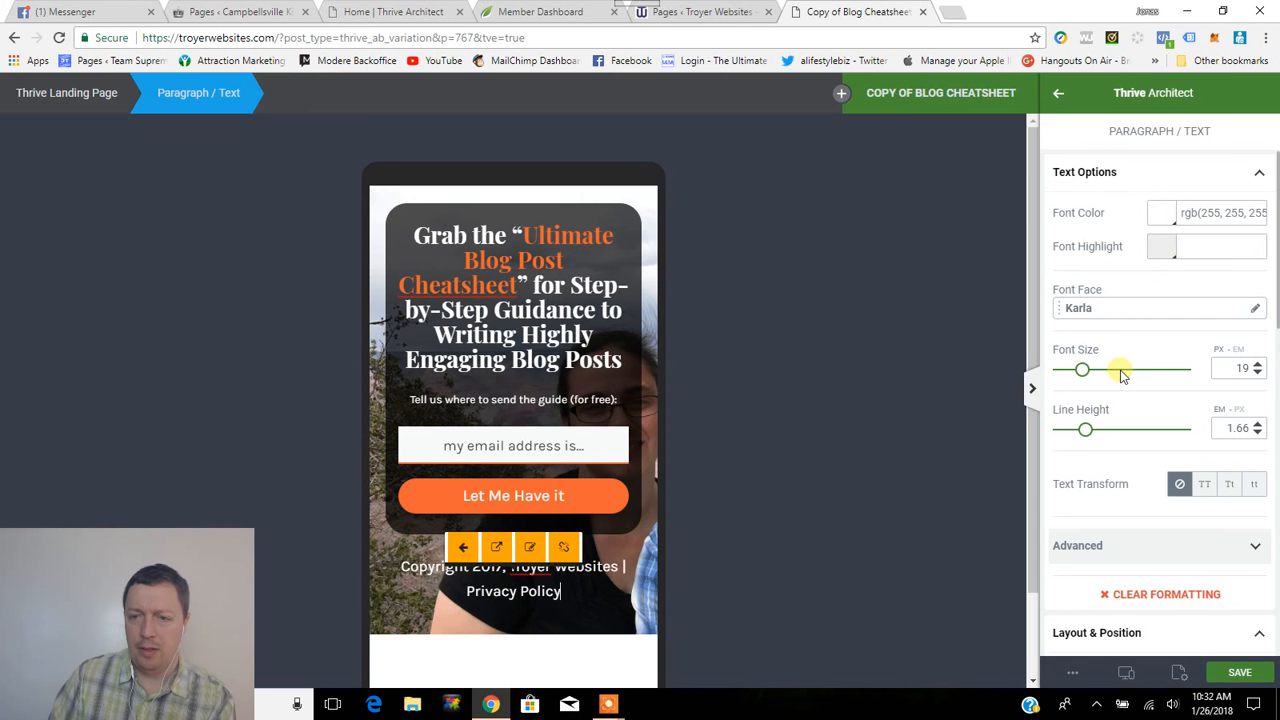
left_click(1080, 370)
mouse_move(1083, 372)
left_mouse_down()
mouse_move(1072, 373)
mouse_move(1085, 375)
left_mouse_up()
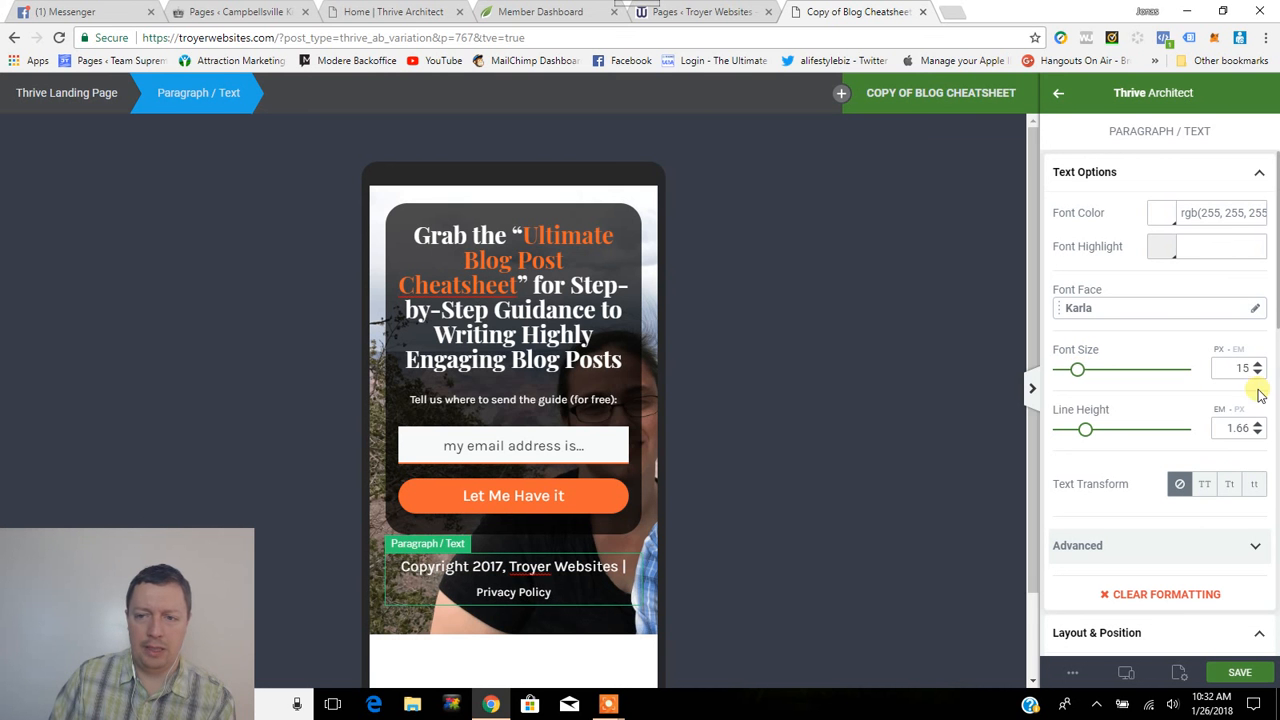
Set the whole footer copyright paragraph's font size to 14 px in the mobile view, then save the page variation.
left_click(612, 563)
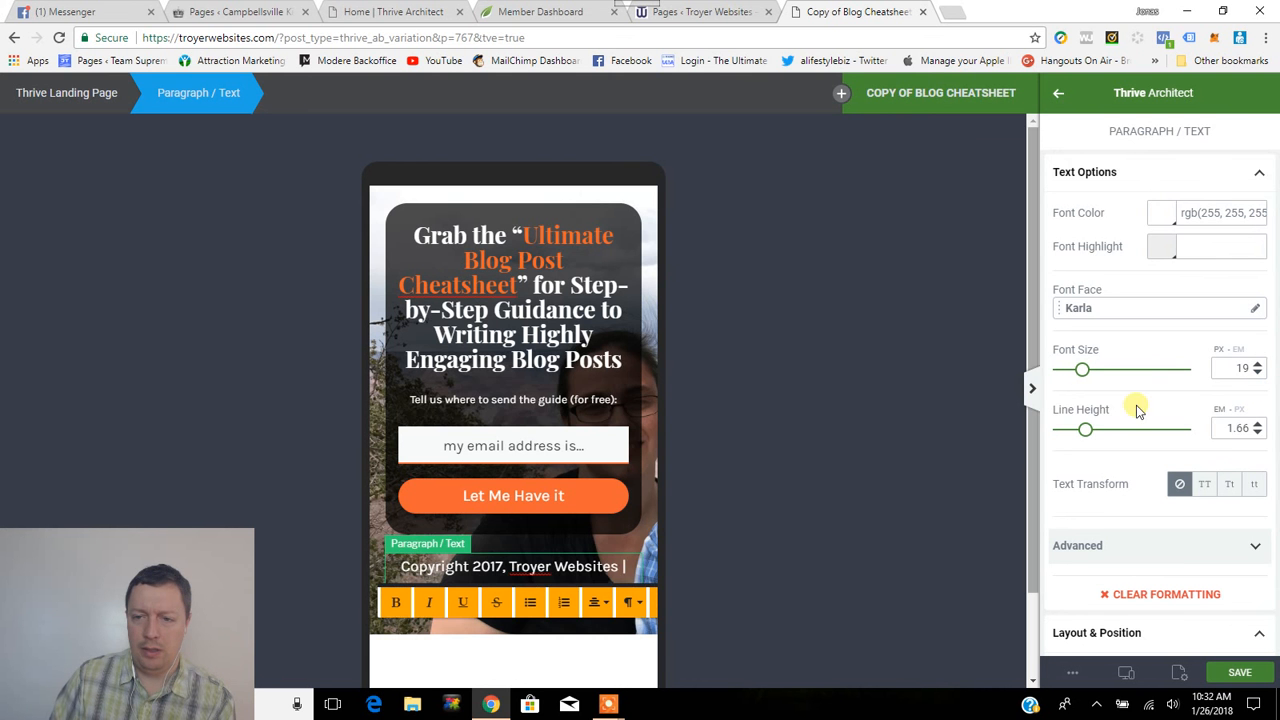
left_click(1259, 372)
left_click(1258, 373)
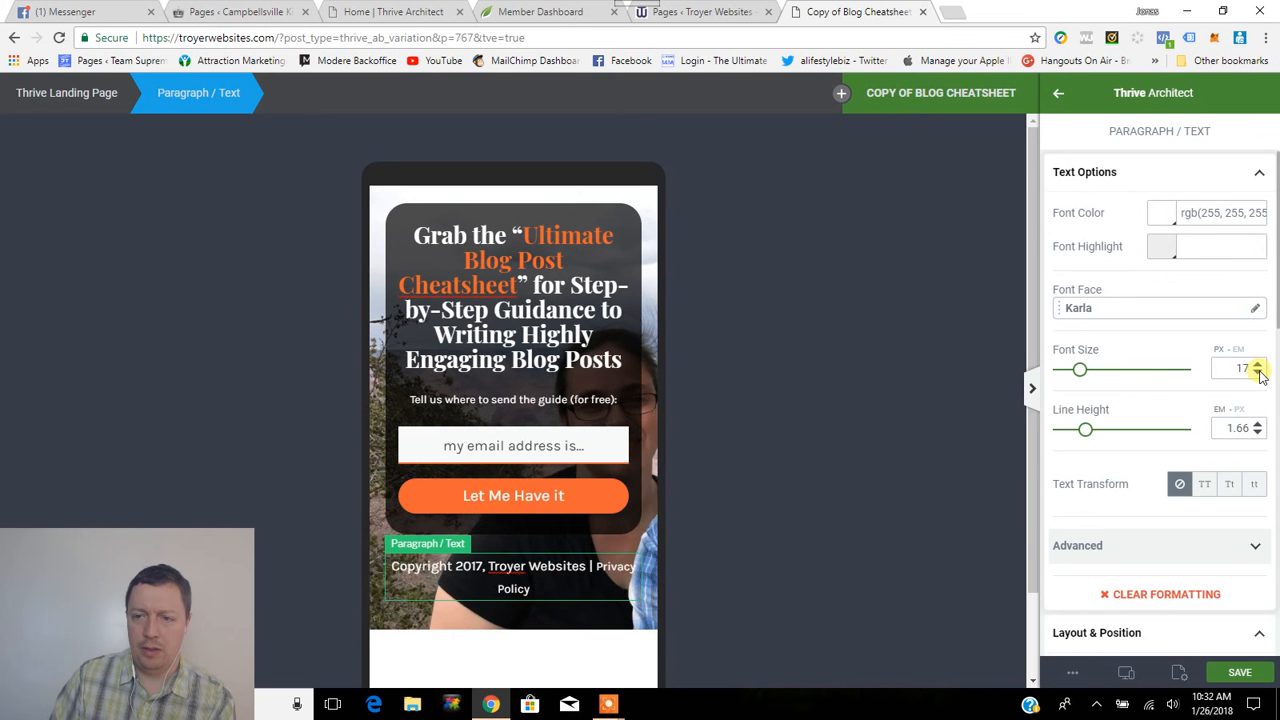
left_click(1258, 373)
left_click(1258, 373)
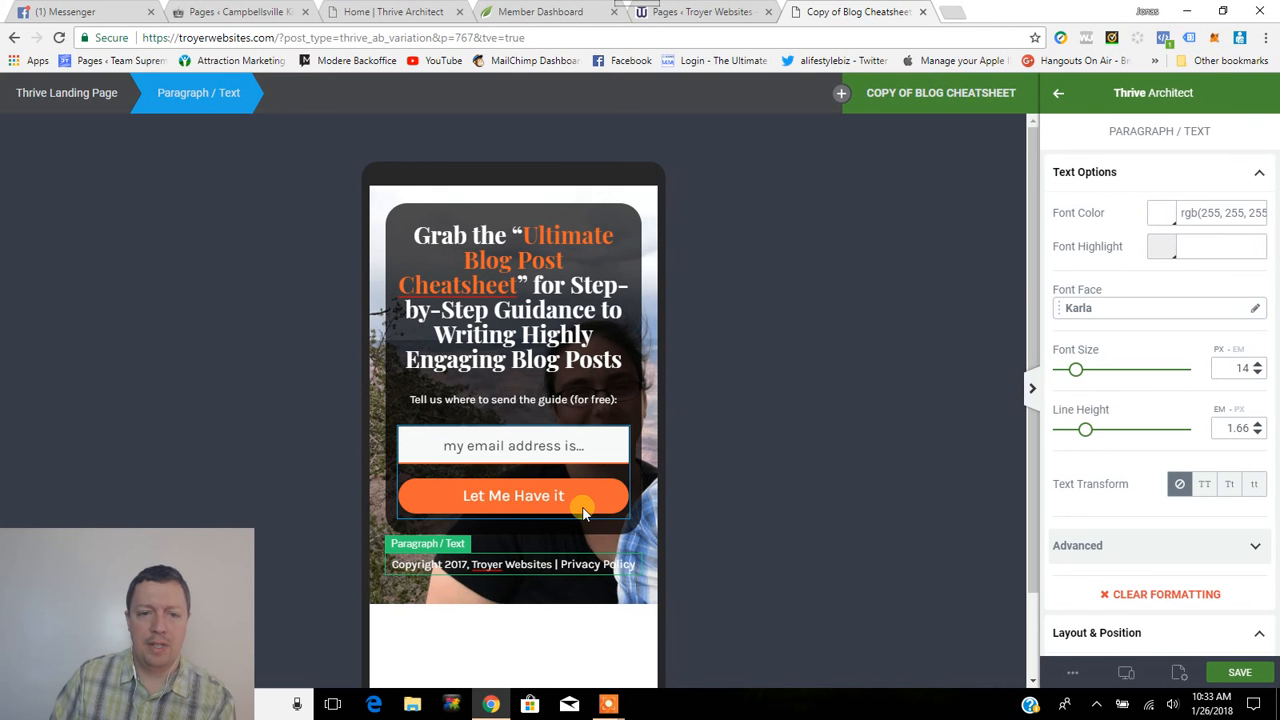
scroll(582, 565, "down", 2)
scroll(586, 557, "up", 2)
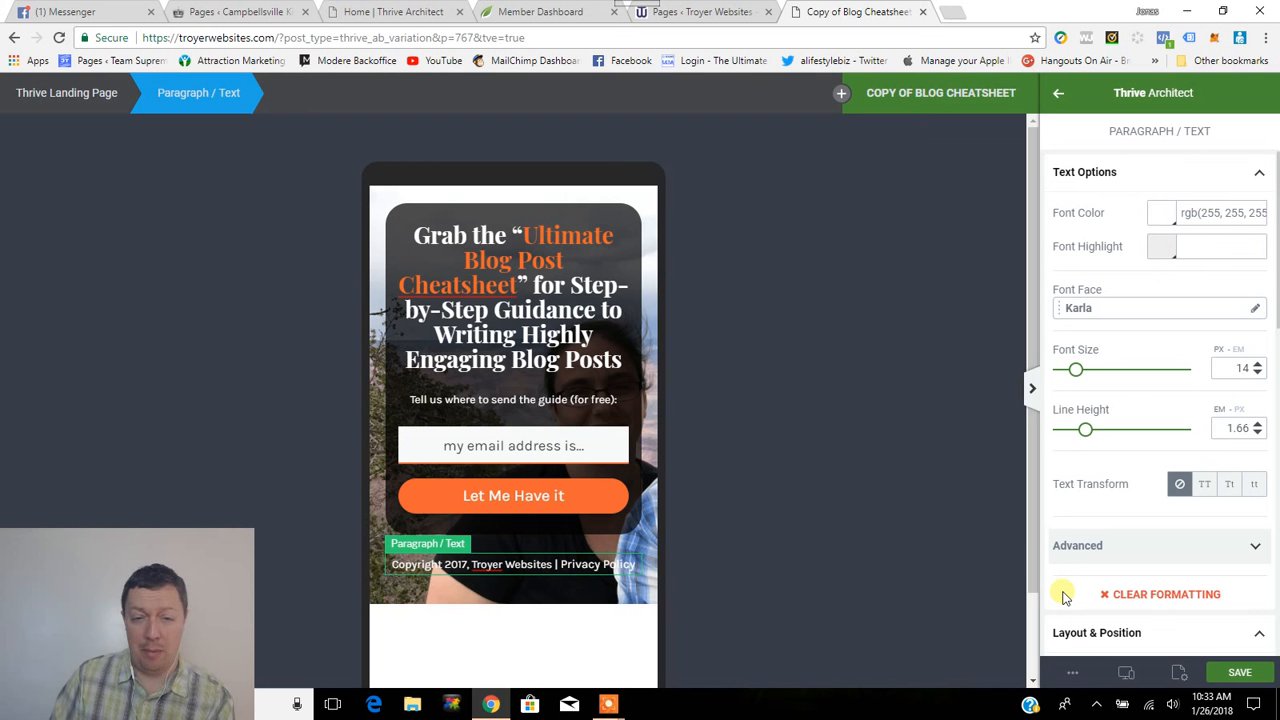
left_click(1245, 673)
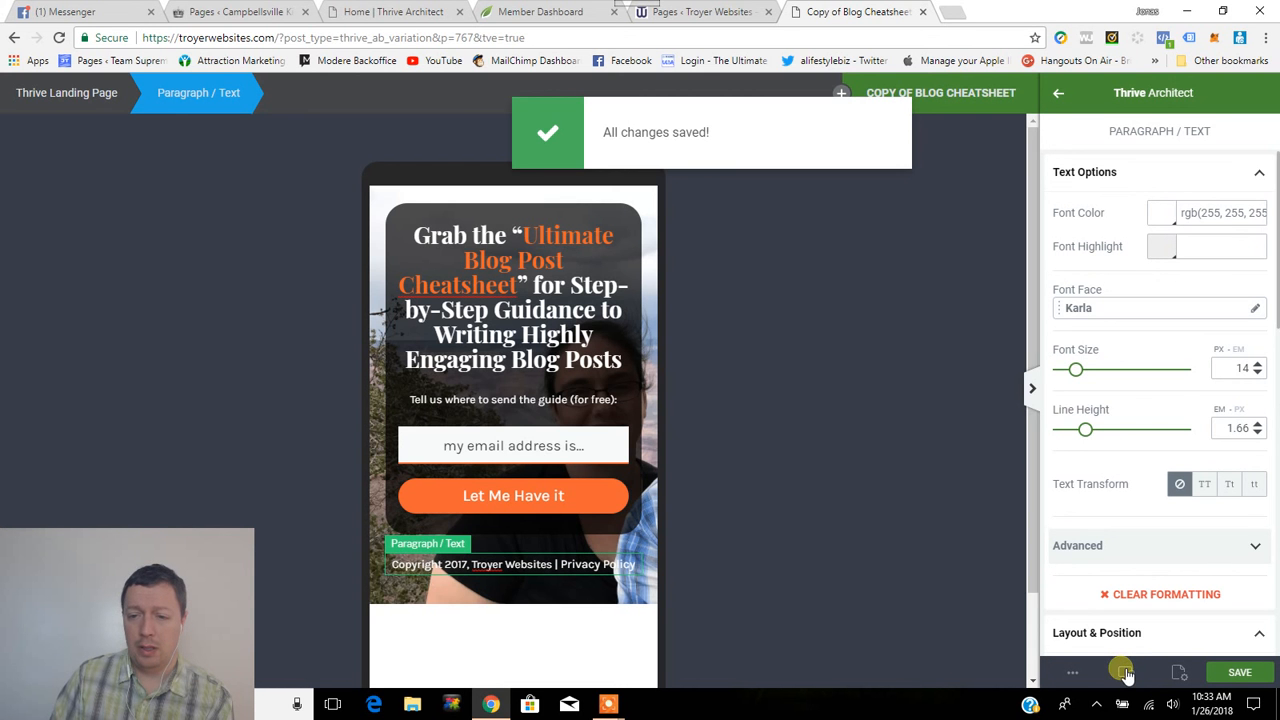
Switch the editor back to the Desktop view and check the page layout.
left_click(1126, 673)
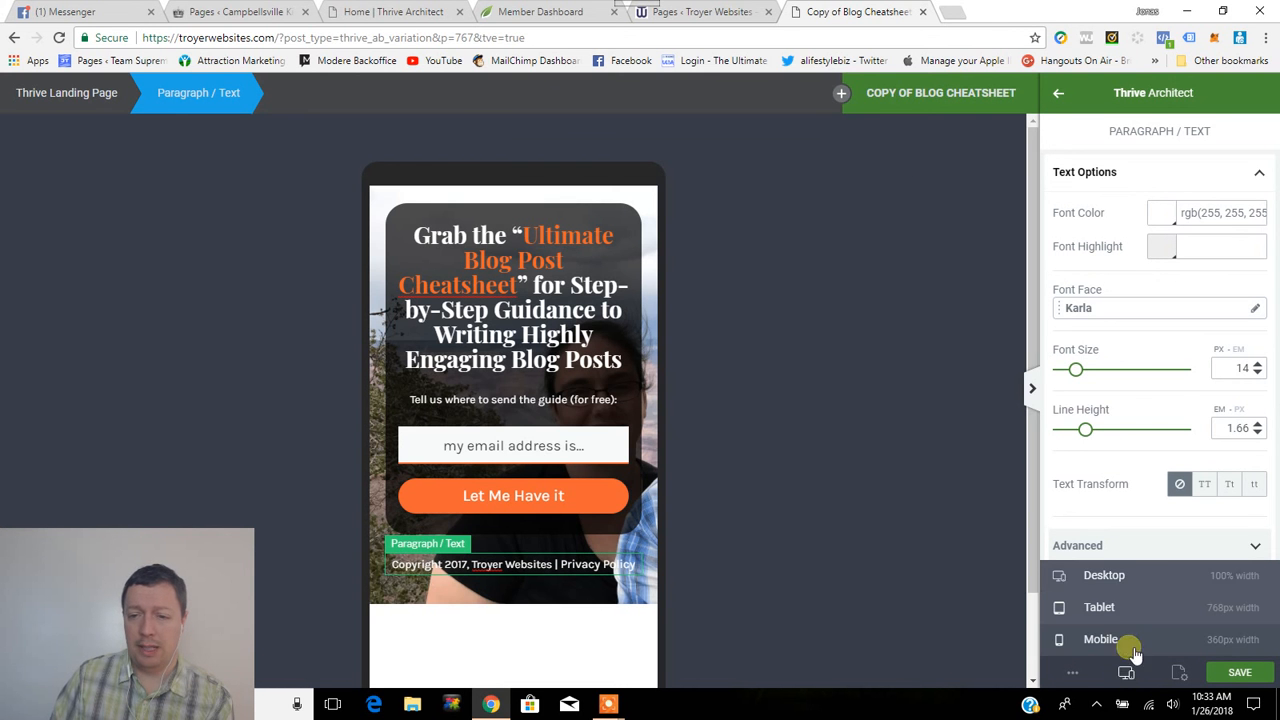
left_click(1165, 588)
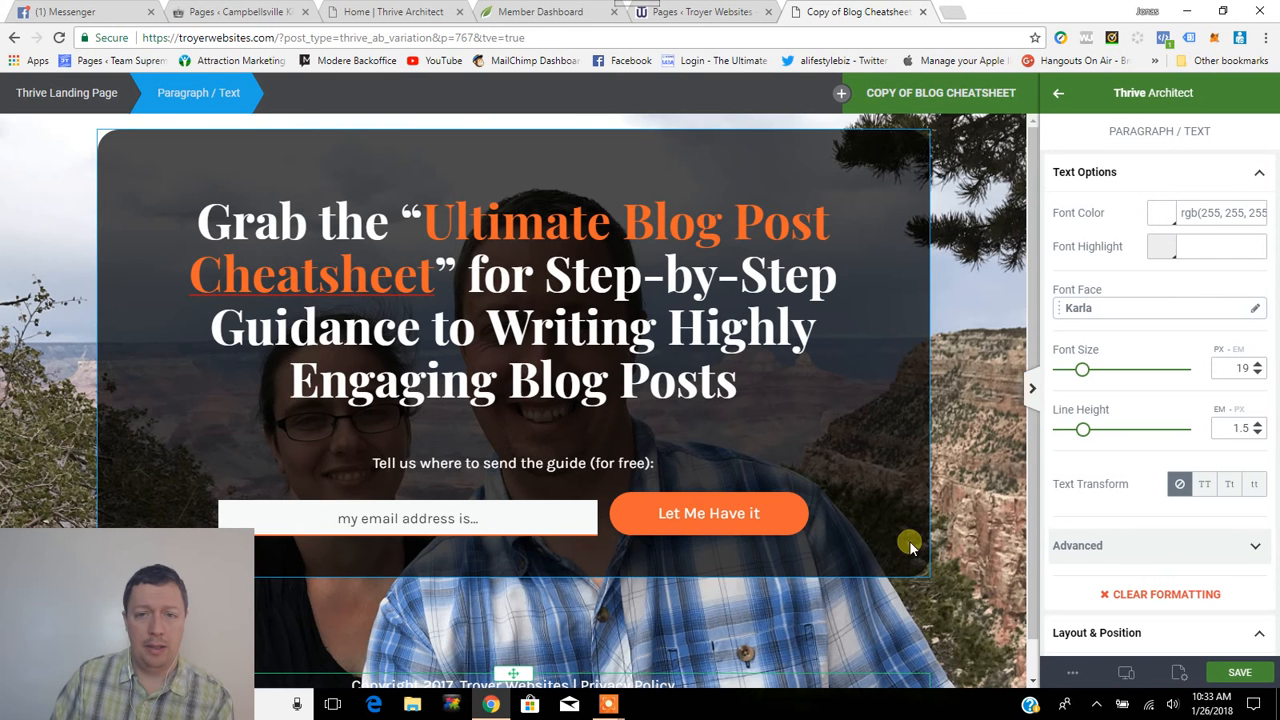
scroll(912, 545, "down", 1)
scroll(960, 545, "up", 1)
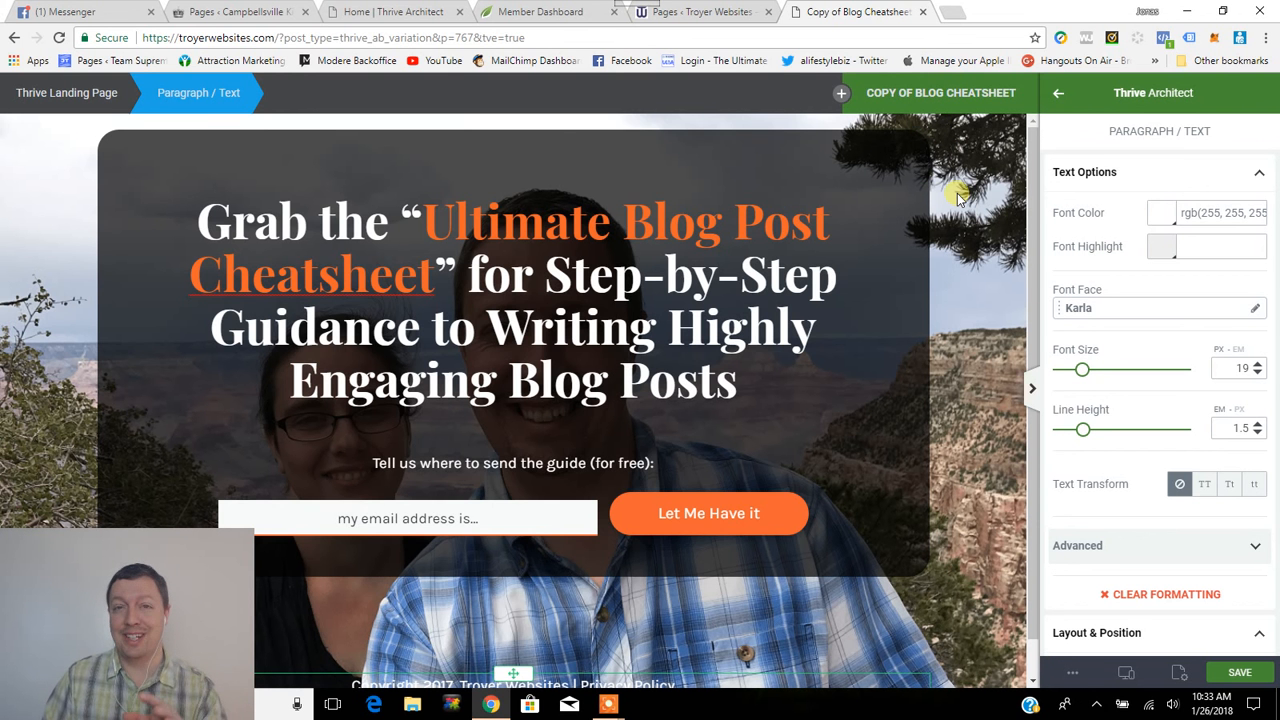
Go to the landing page's variations dashboard and begin setting up the A/B test.
left_click(966, 92)
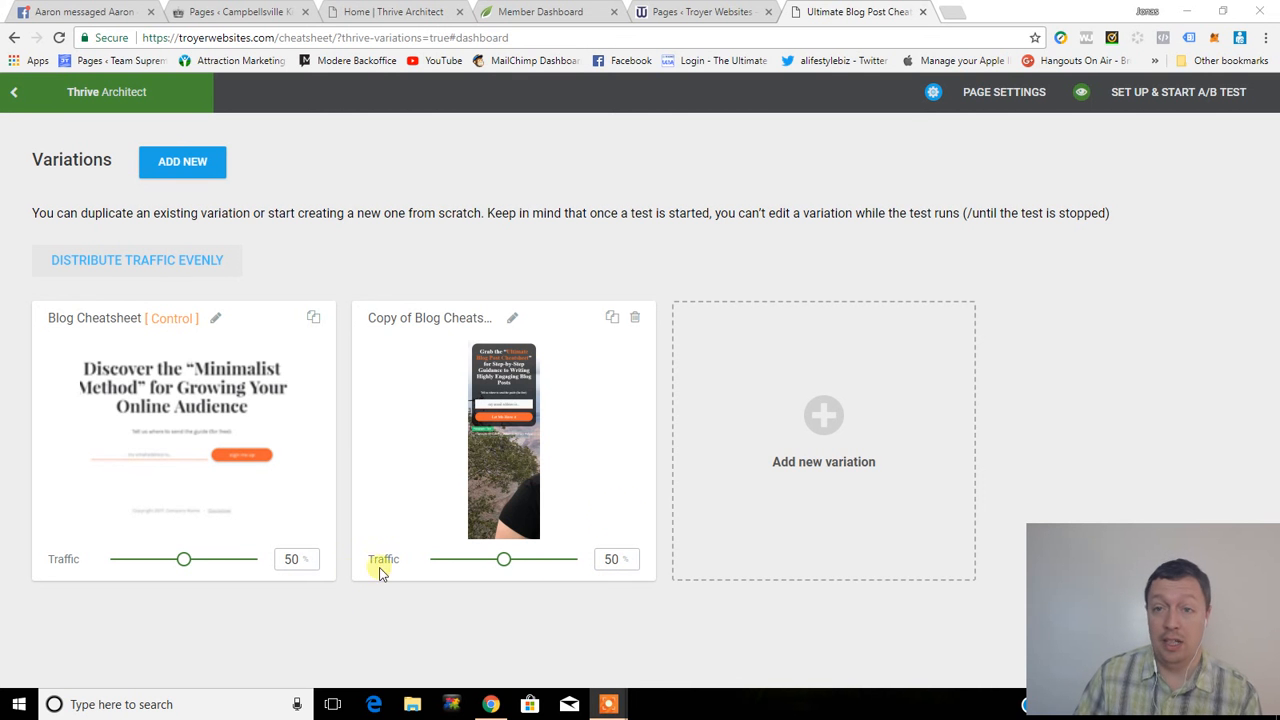
left_click(1159, 92)
left_click(1159, 92)
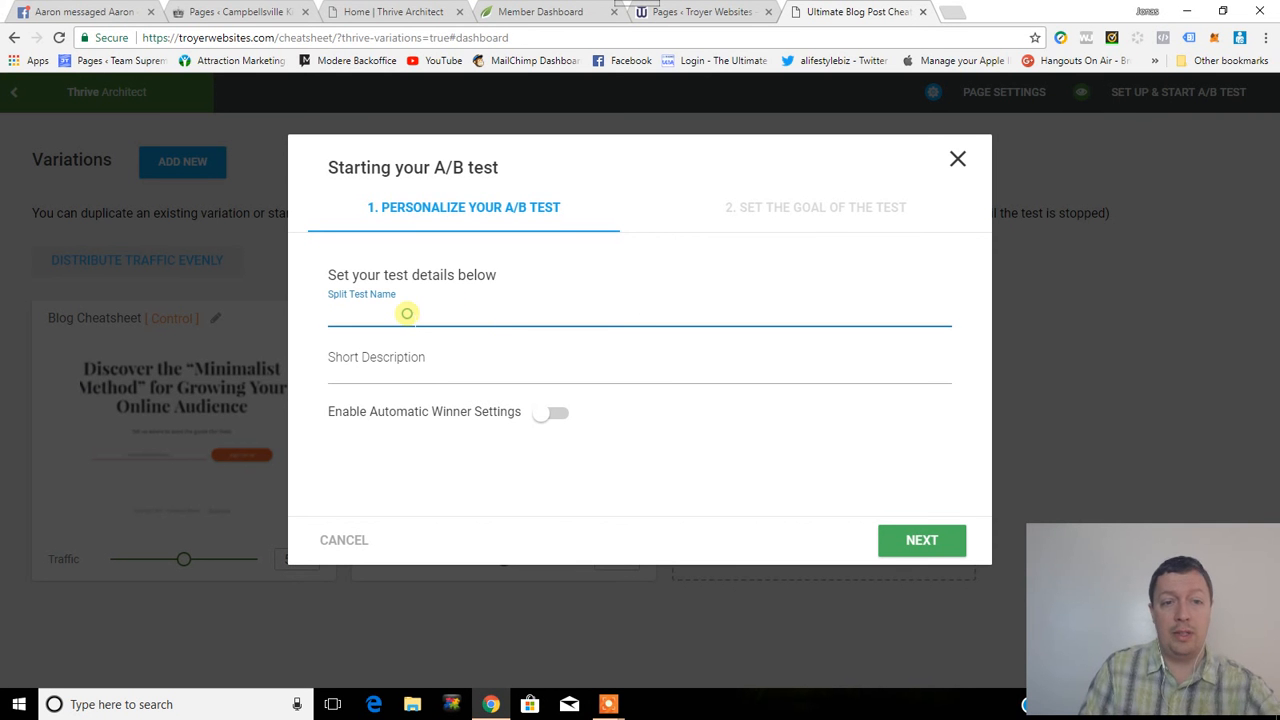
Name the split test "Testing Blog Cheatsheet".
left_click(407, 314)
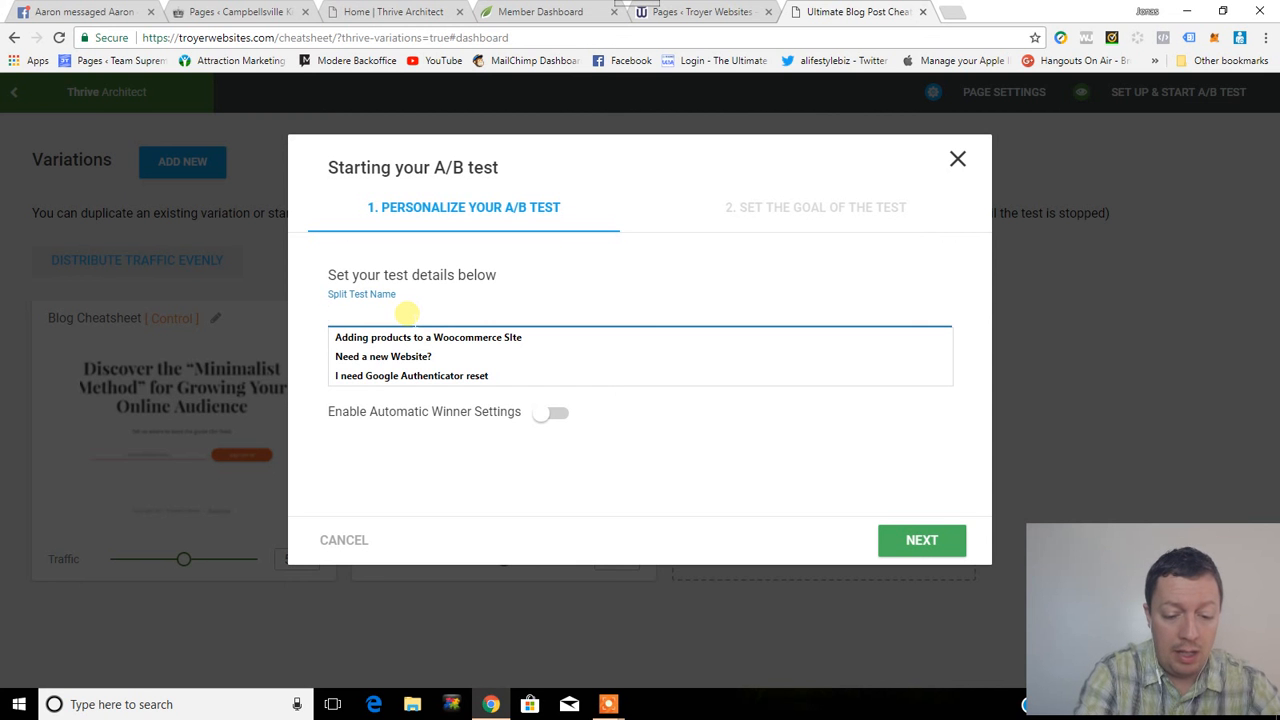
type("Testing ")
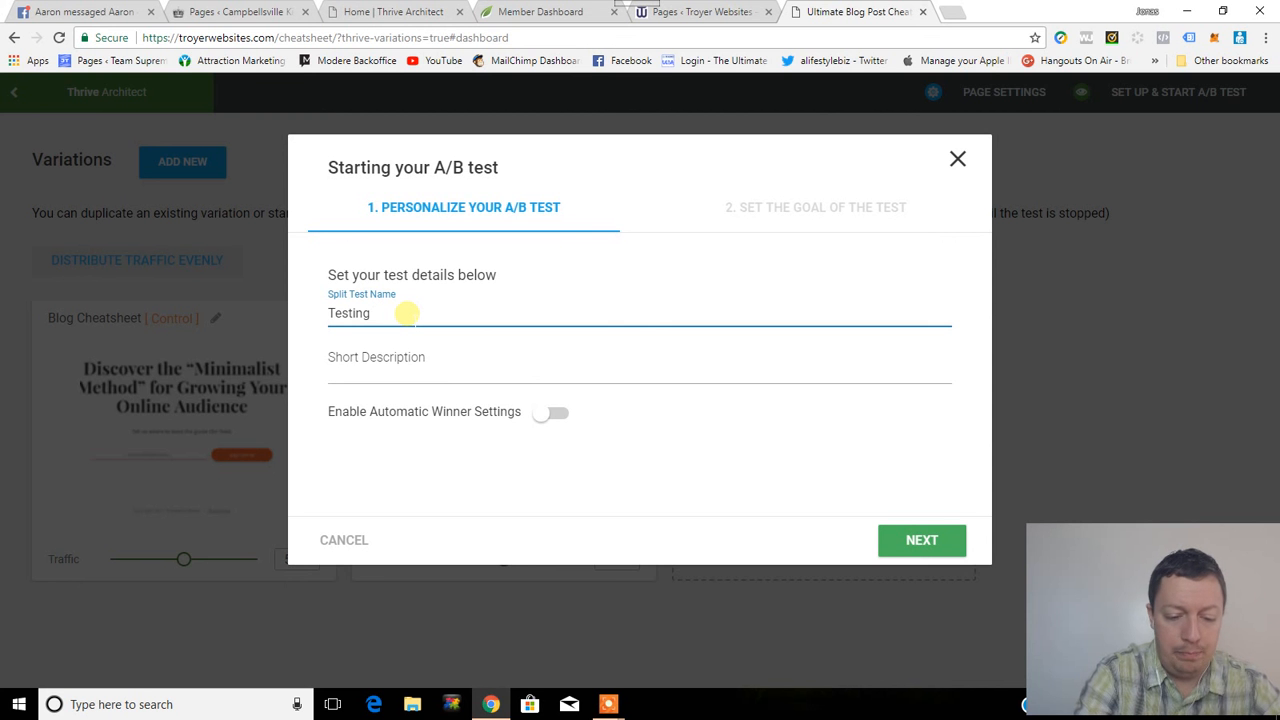
type("Blog")
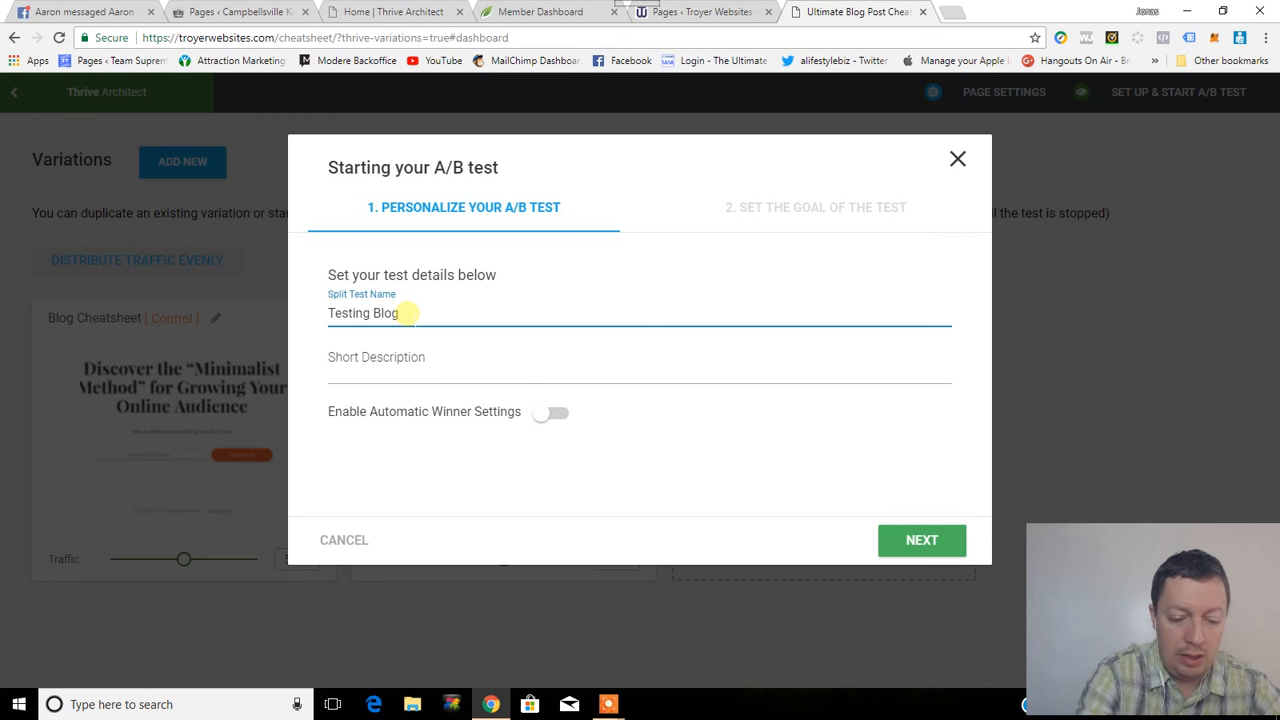
type(" Cheats")
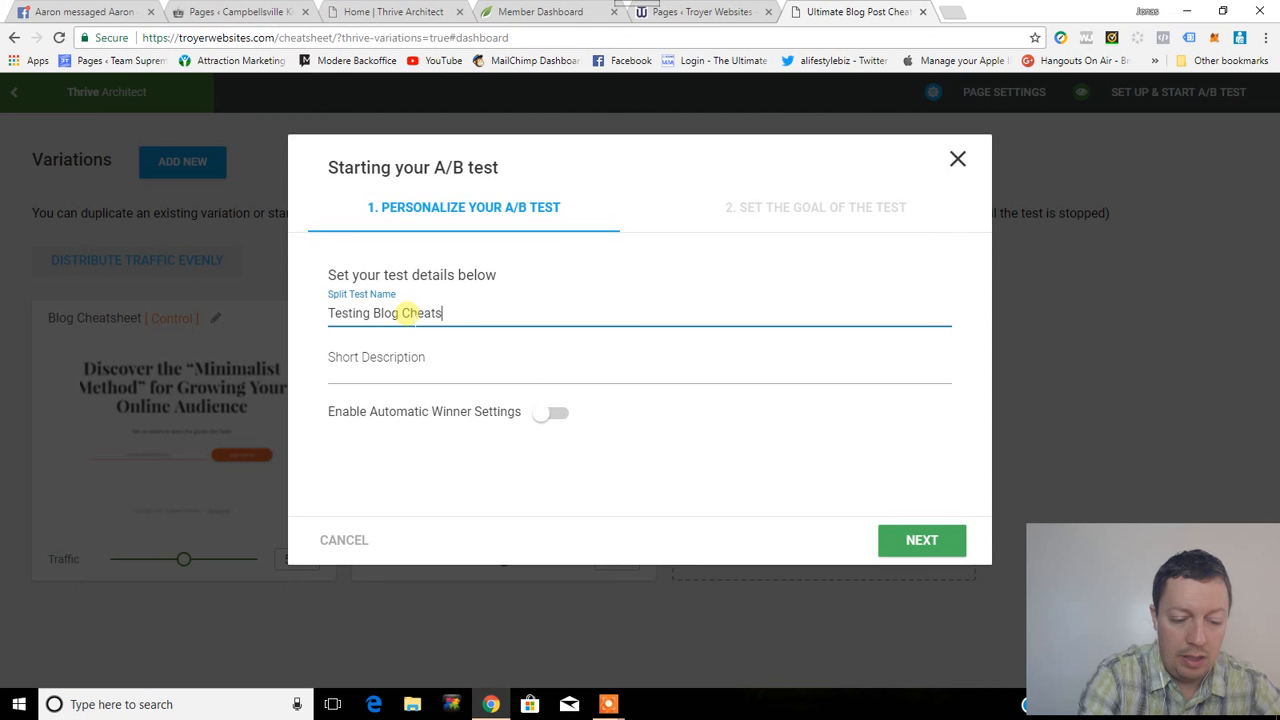
type("hett")
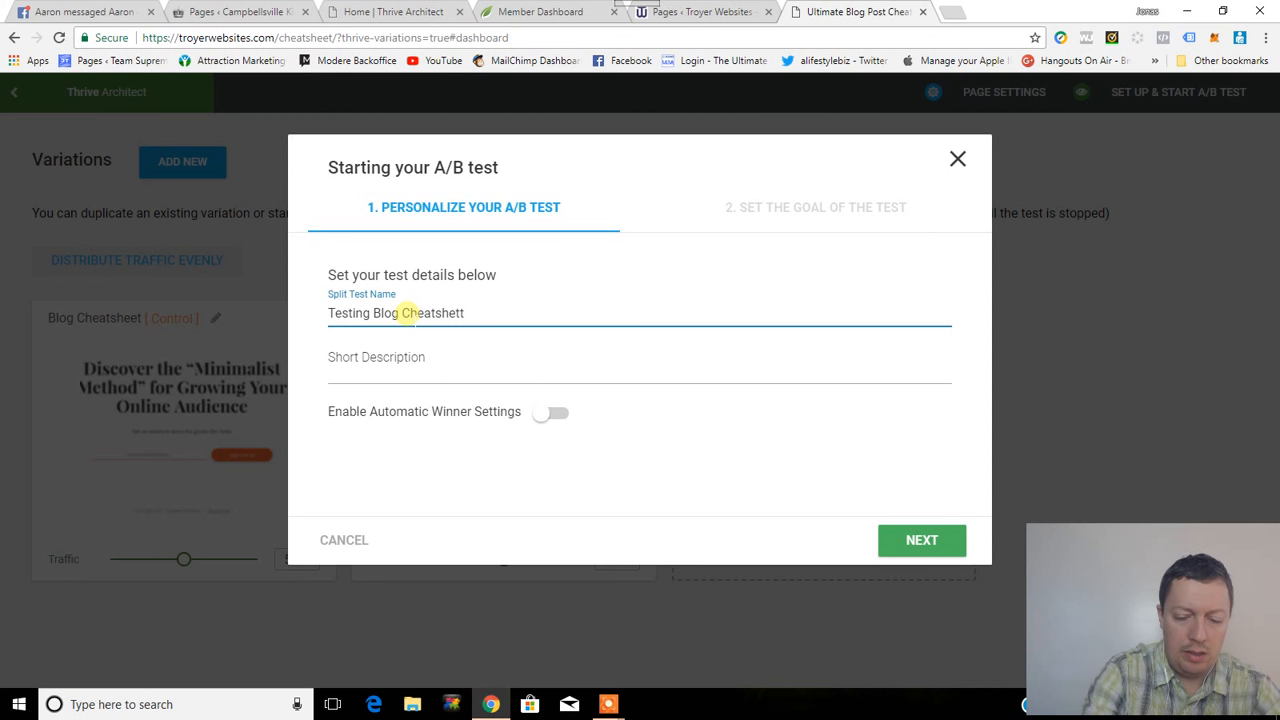
key("BackSpace")
key("BackSpace")
type("et")
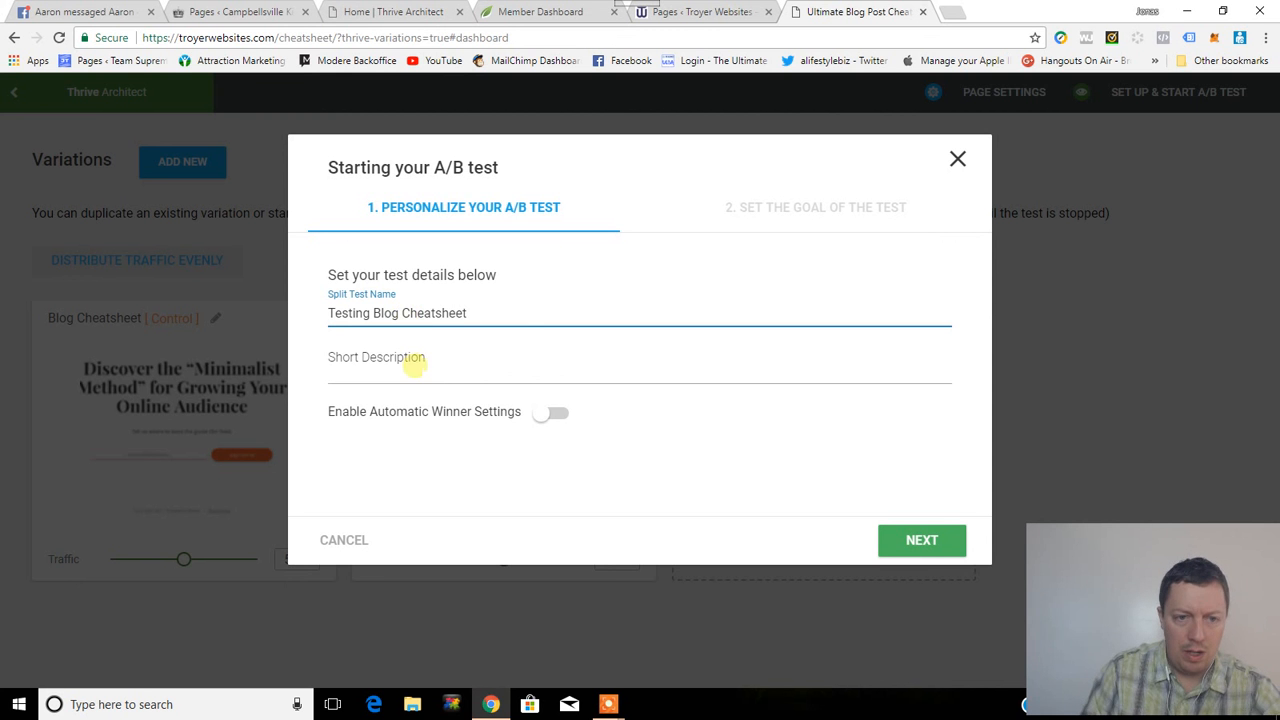
Enter "Image background versus original." as the split test's short description.
left_click(401, 378)
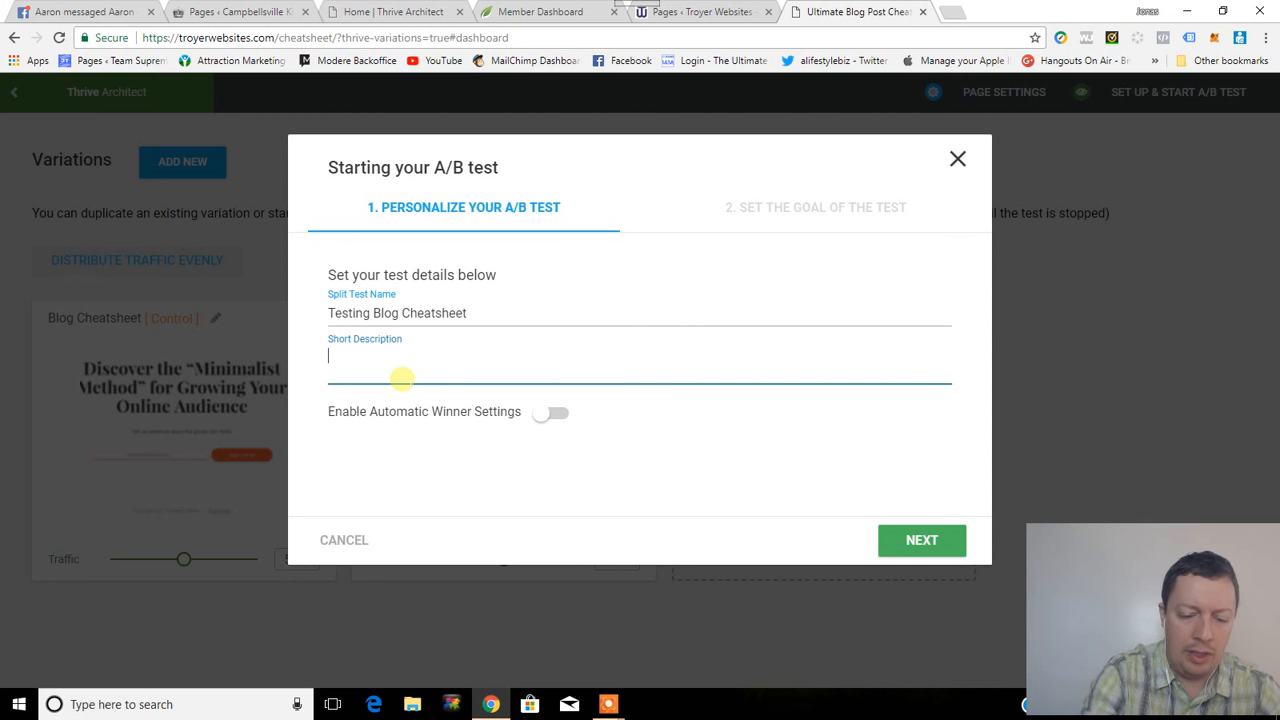
type("Image b")
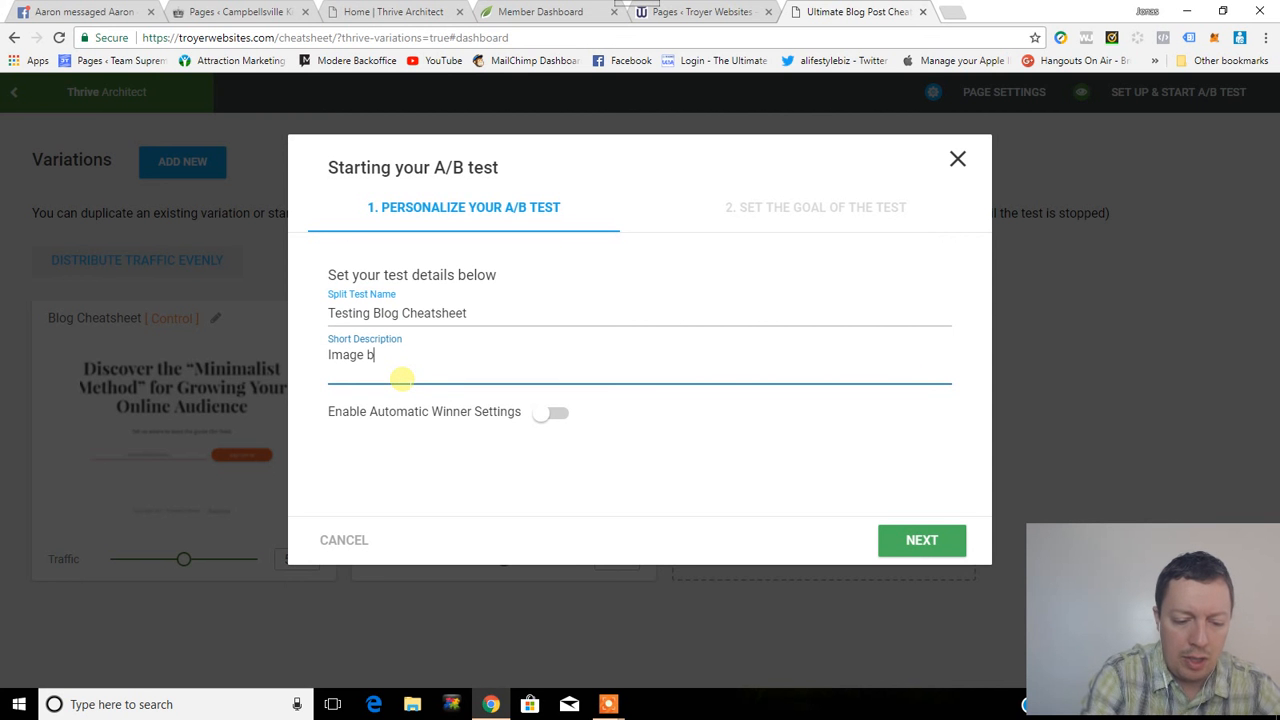
type("ackgro")
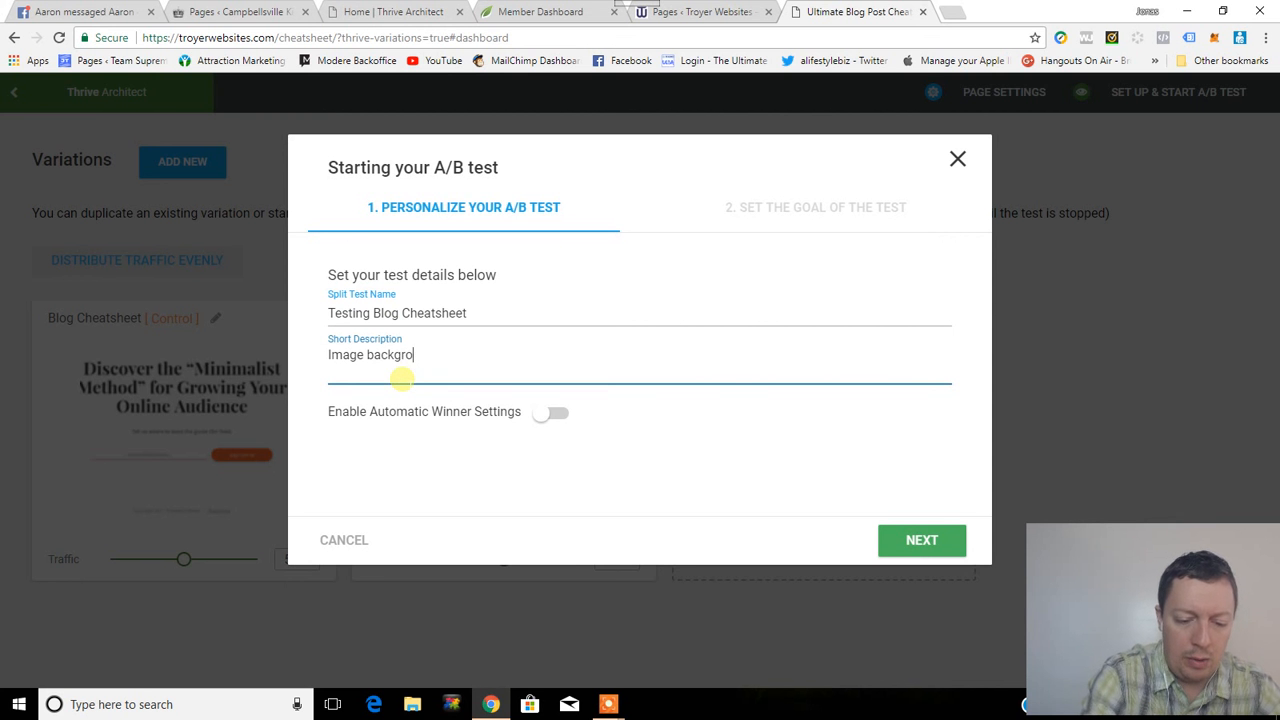
type("und versius")
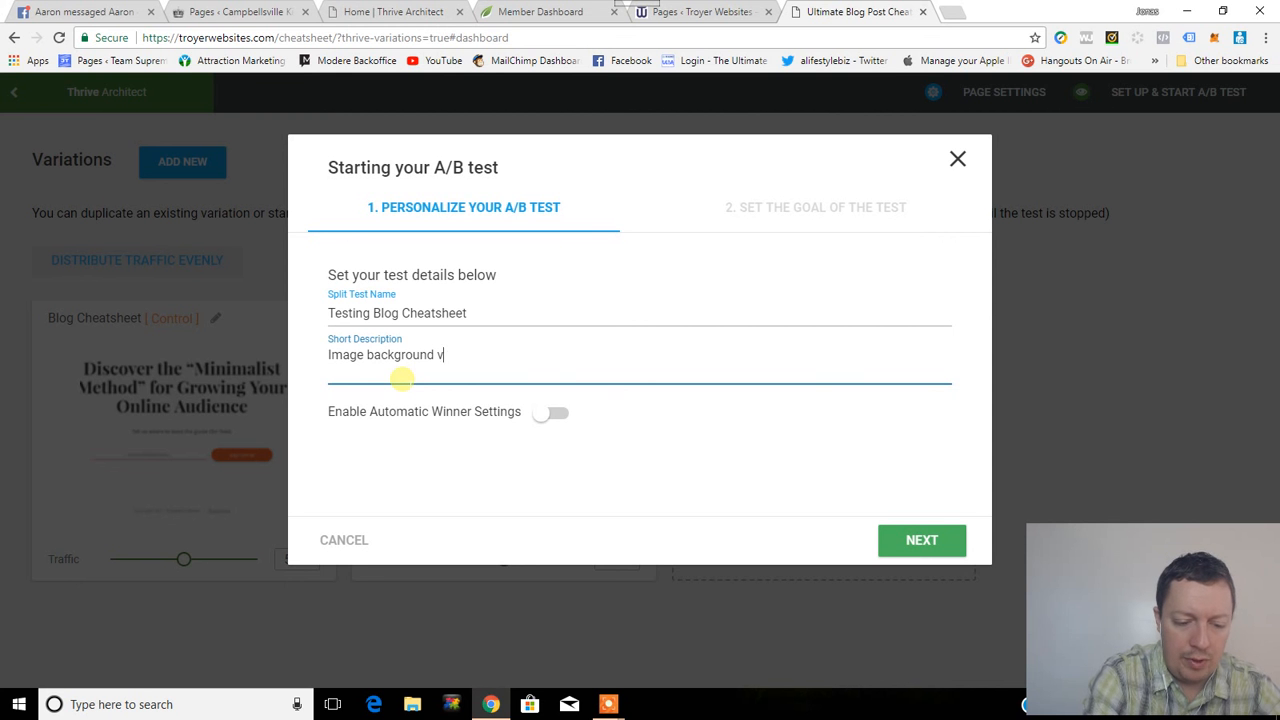
key("BackSpace")
key("BackSpace")
key("BackSpace")
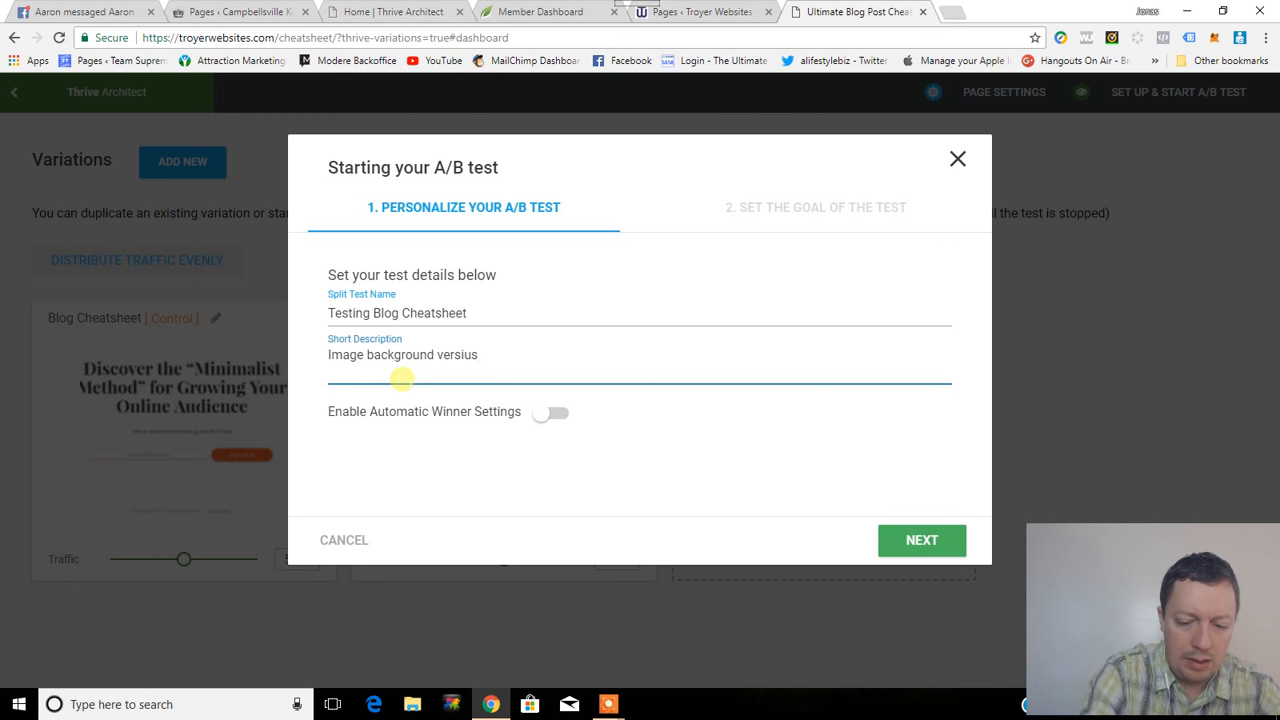
type("i")
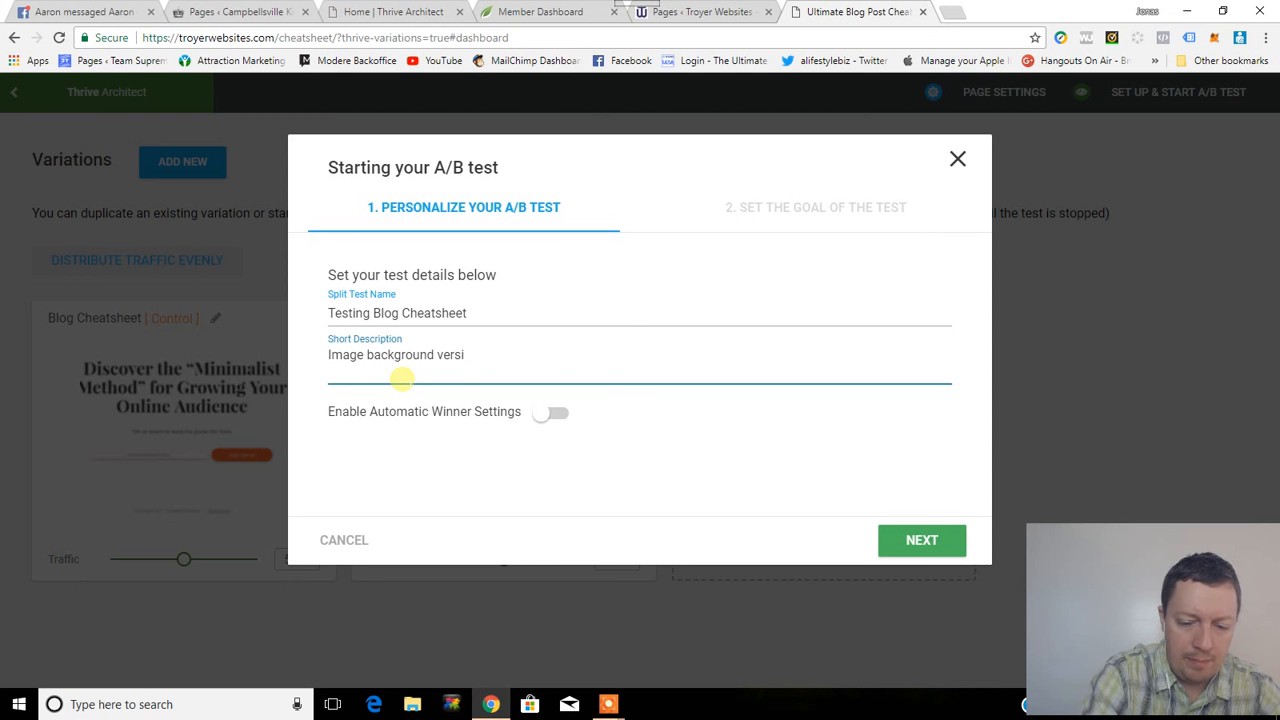
key("BackSpace")
type("us")
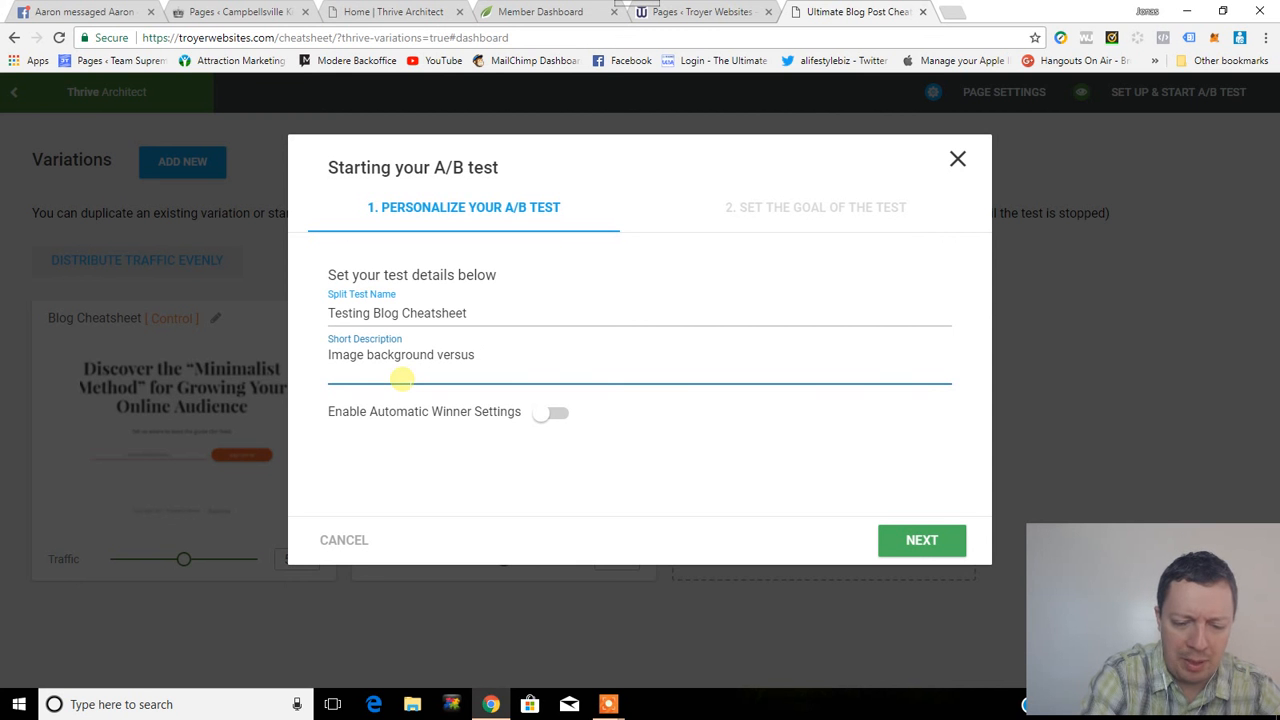
type("original.")
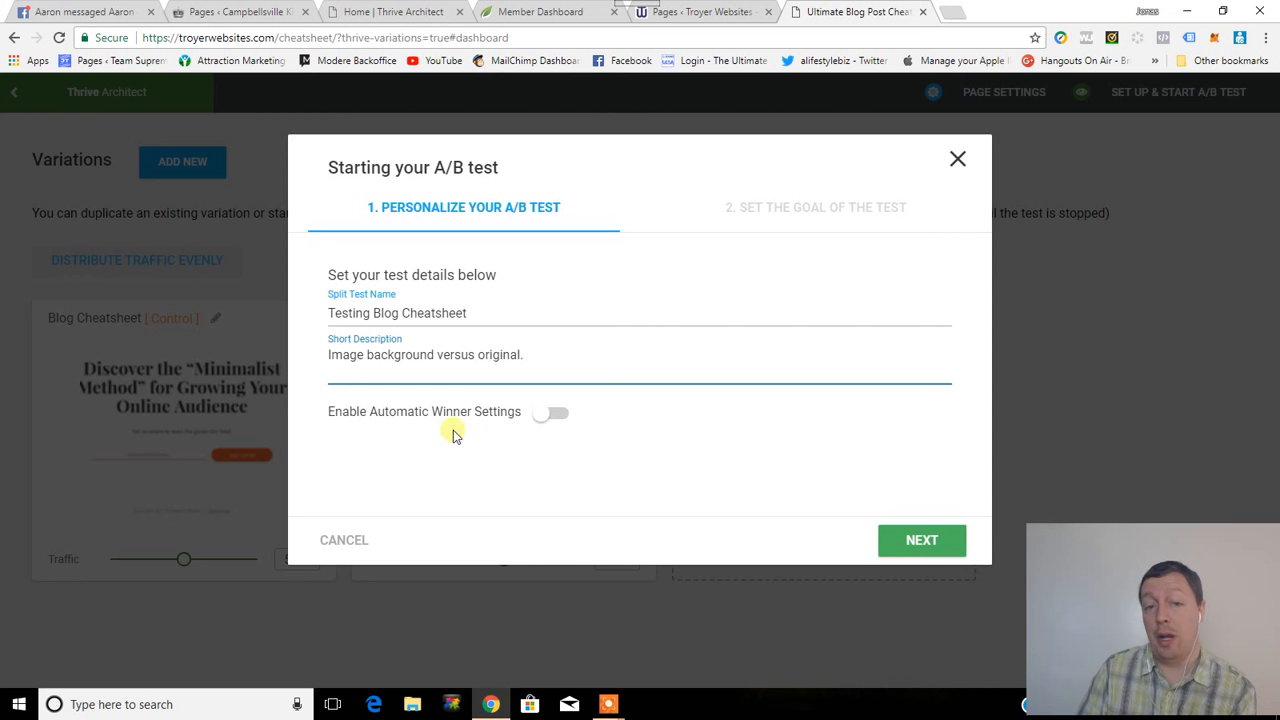
Enable the automatic winner settings and set the minimum duration to 30 days.
left_click(548, 418)
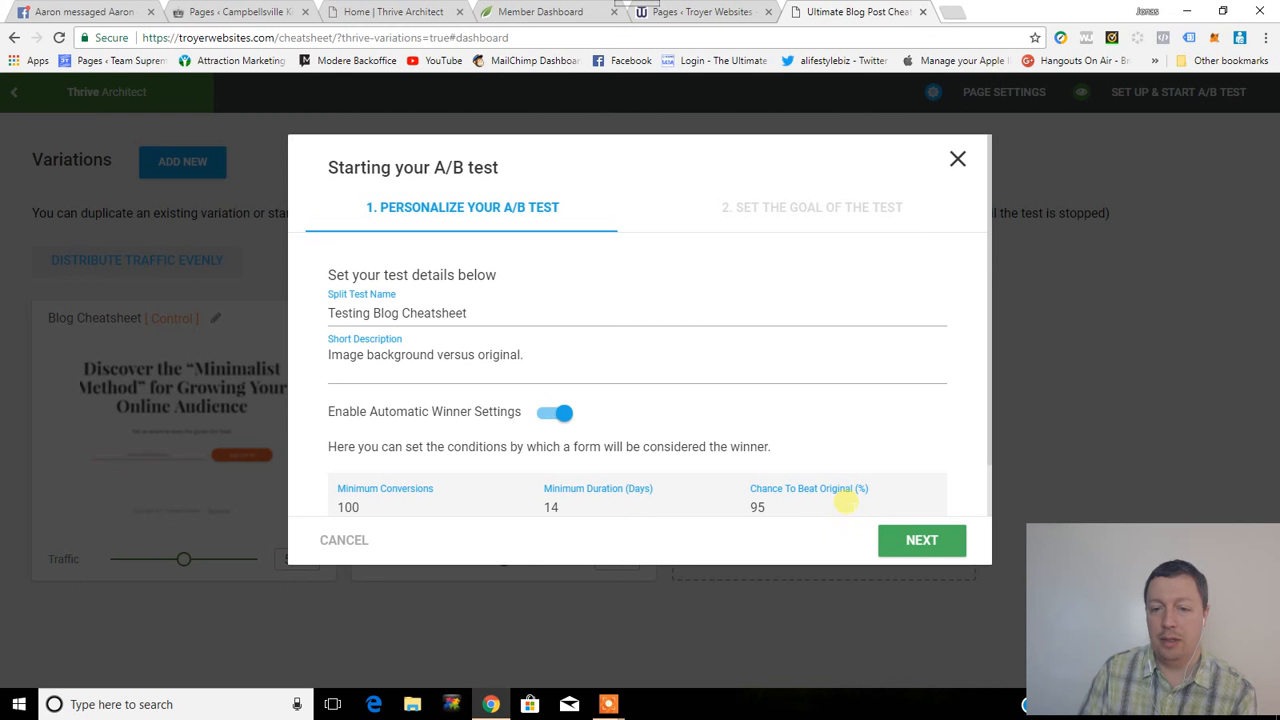
double_click(552, 507)
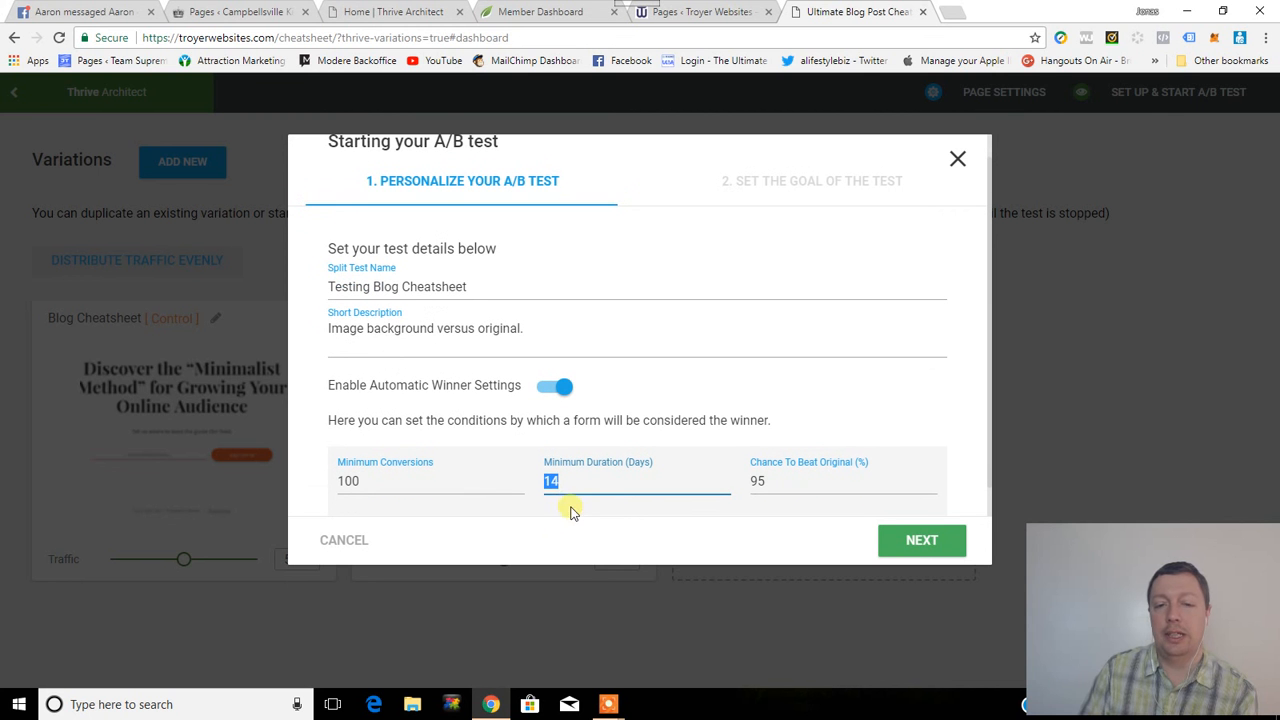
type("30")
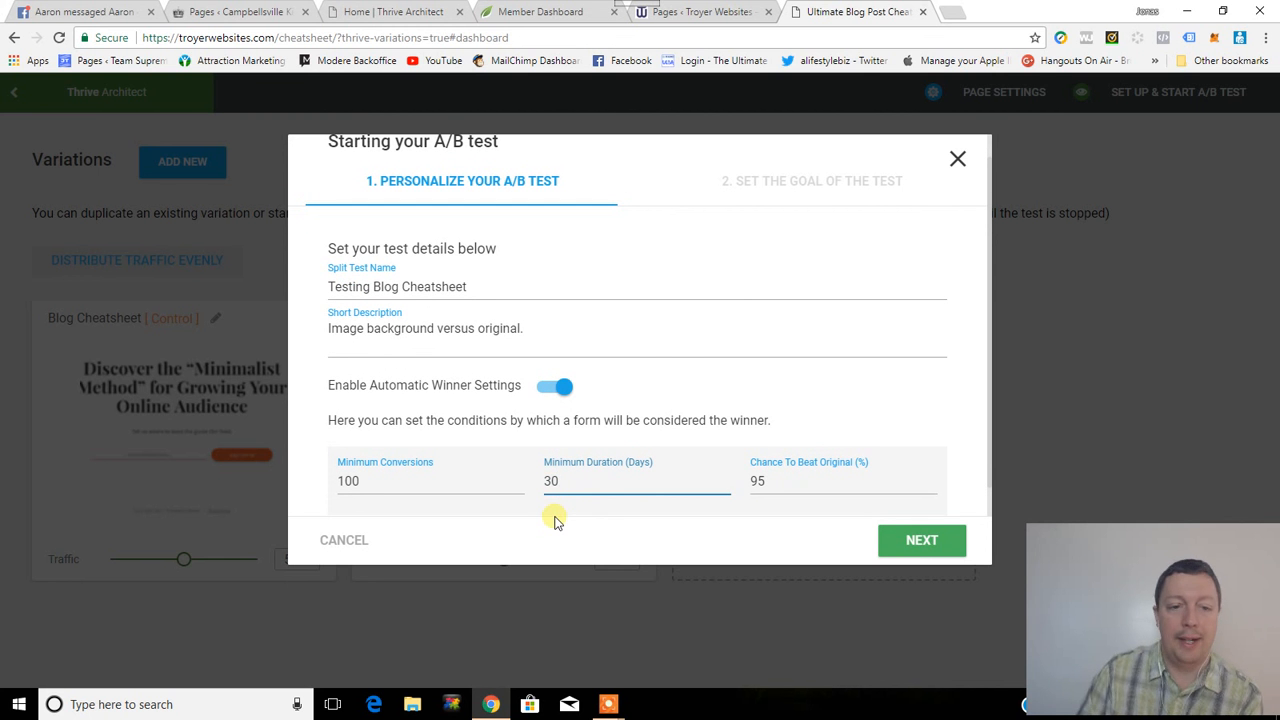
left_click(558, 532)
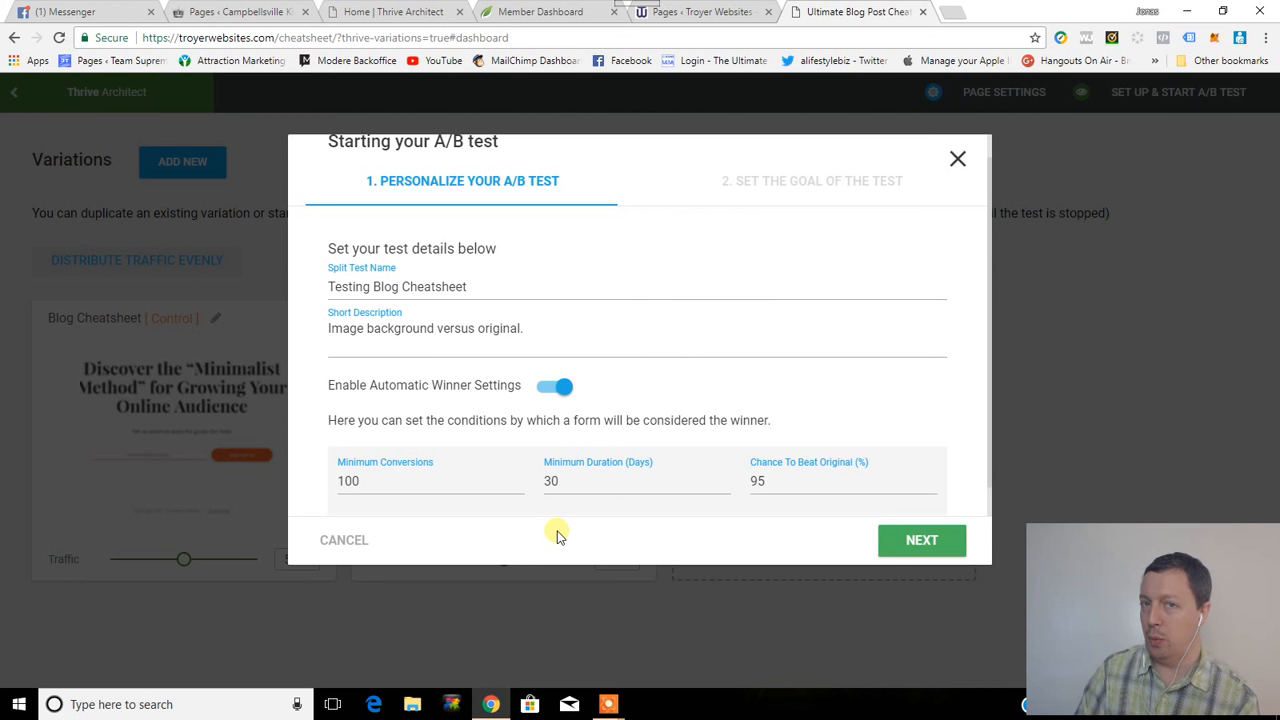
Choose Subscriptions as the goal of the test and start the A/B test.
left_click(938, 546)
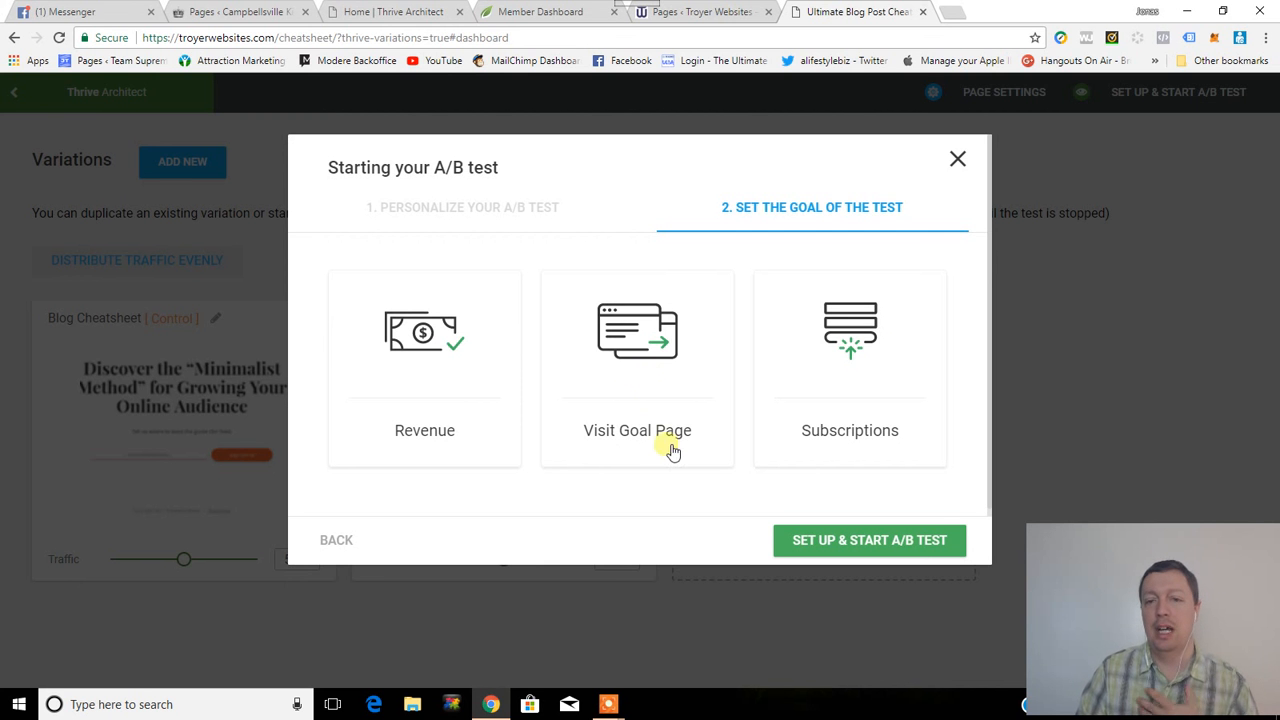
left_click(872, 356)
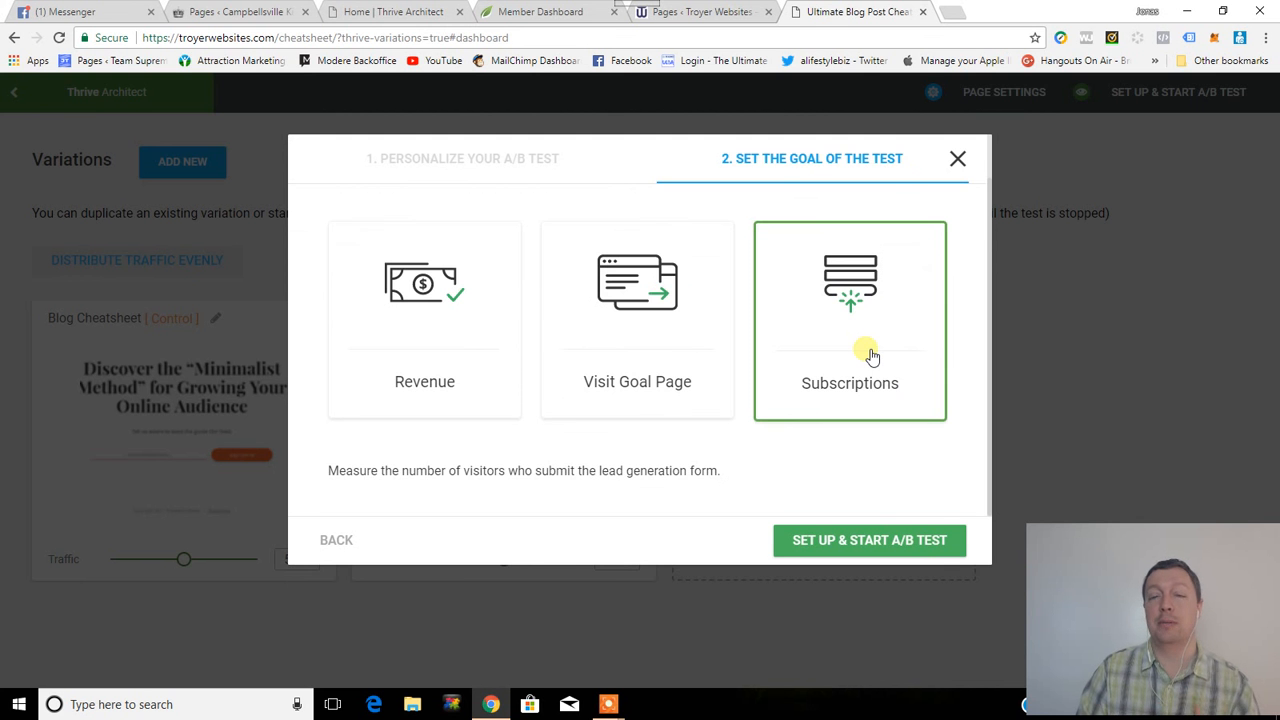
left_click(879, 543)
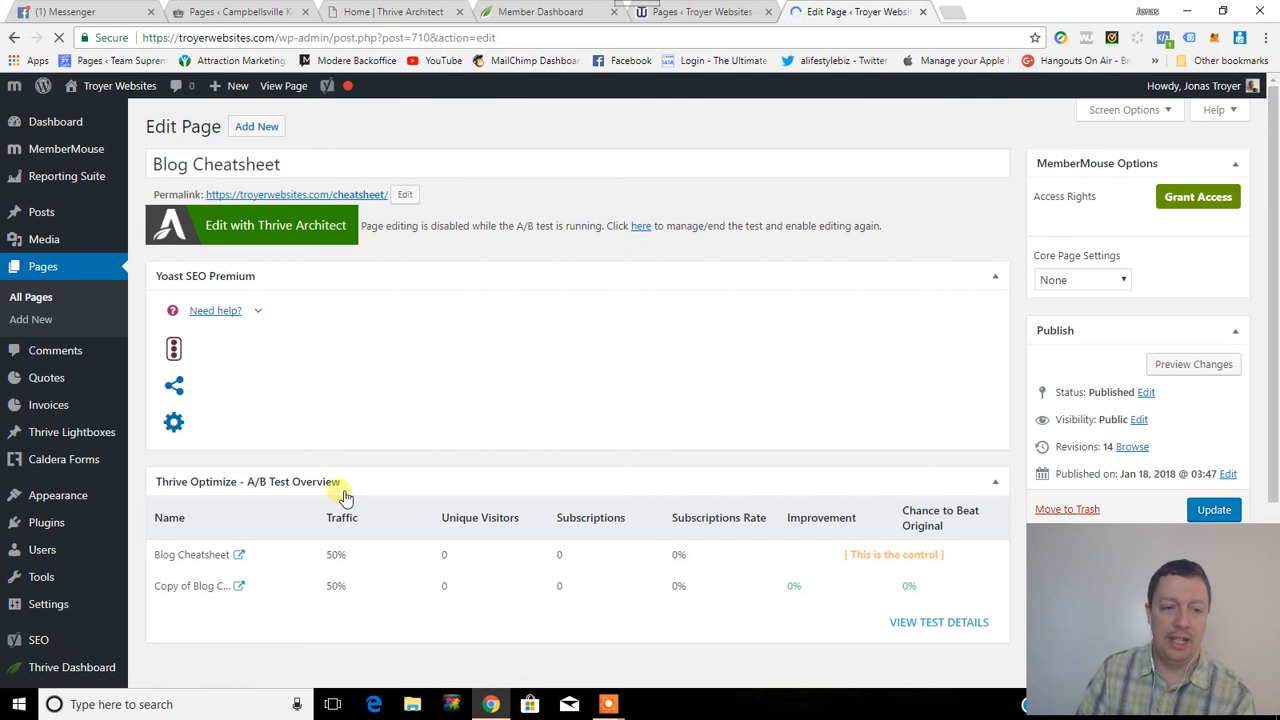
Look through the Blog Cheatsheet page's edit screen for the Thrive Optimize A/B test overview.
scroll(200, 560, "down", 3)
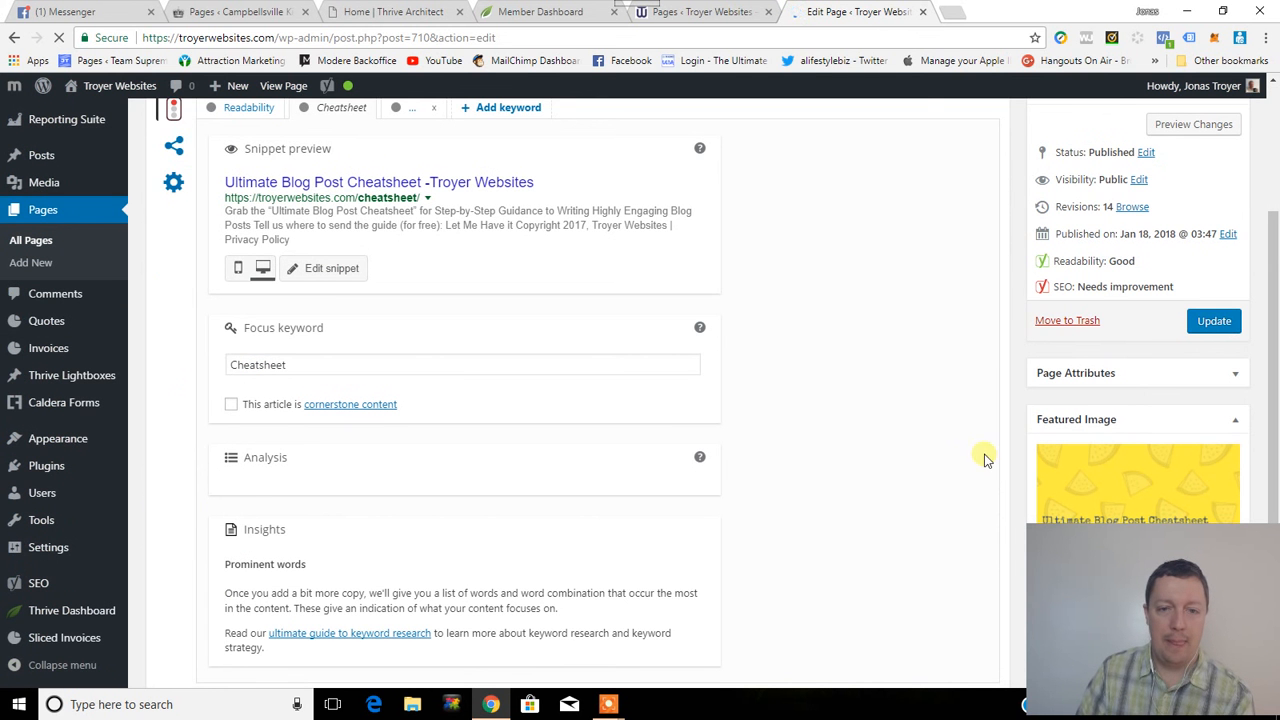
scroll(925, 483, "up", 1)
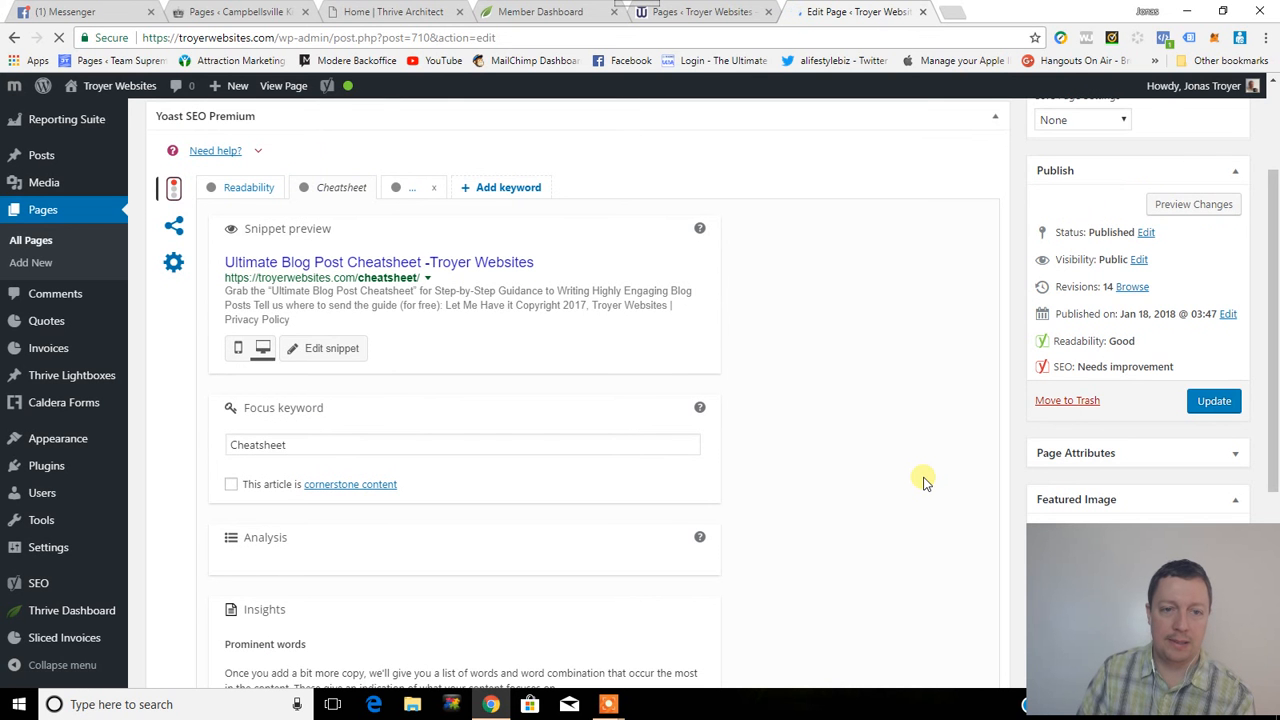
scroll(925, 483, "up", 2)
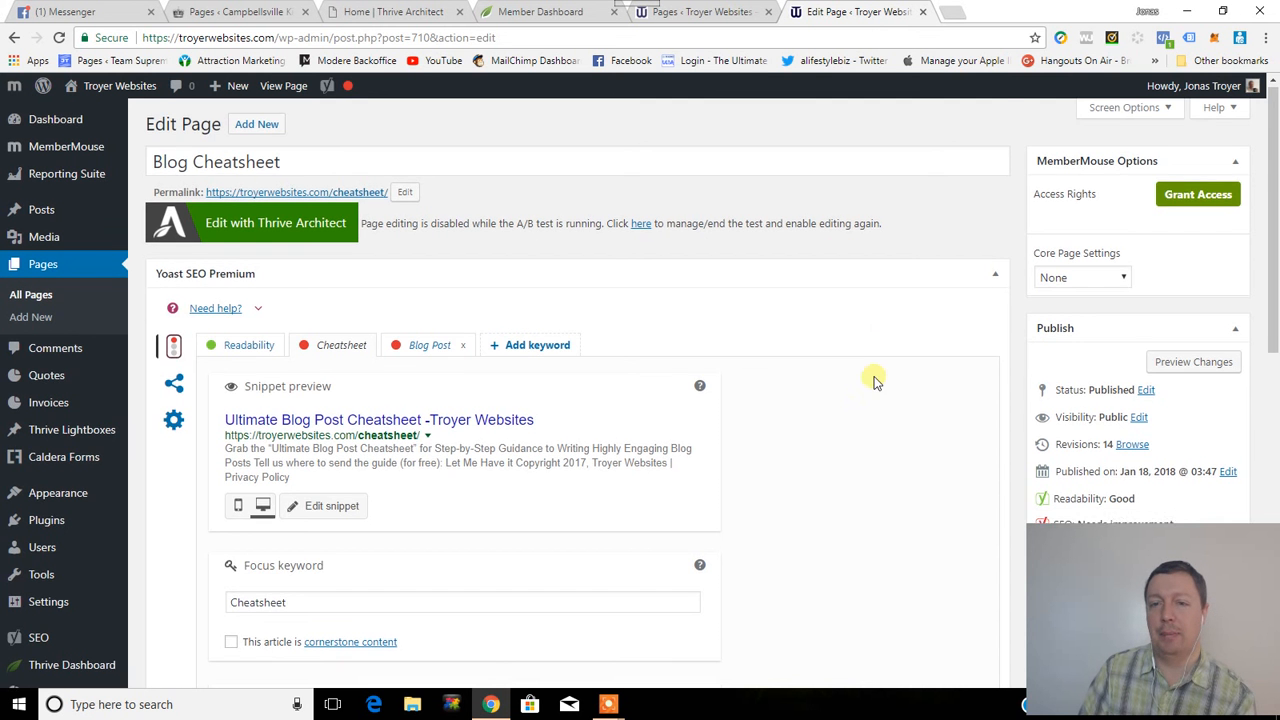
scroll(890, 400, "down", 3)
scroll(885, 425, "down", 5)
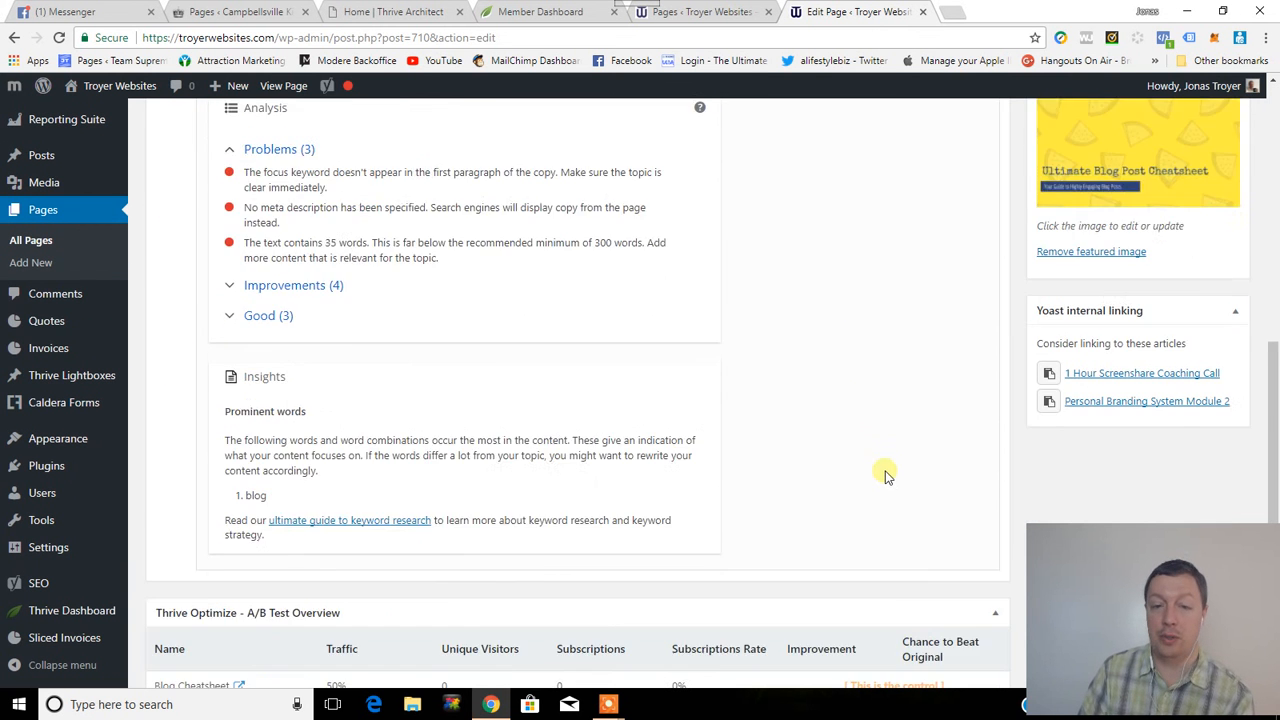